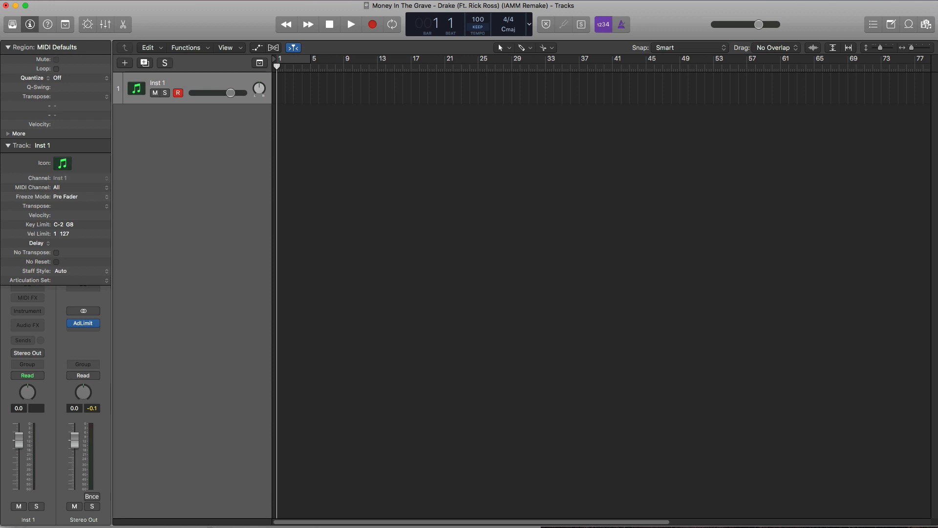
# Step: Enable a cycle over bars 1 to 5 and load the Airways patch from the Synthesizer Pad sounds onto the Inst 1 track
pyautogui.click(298, 68)
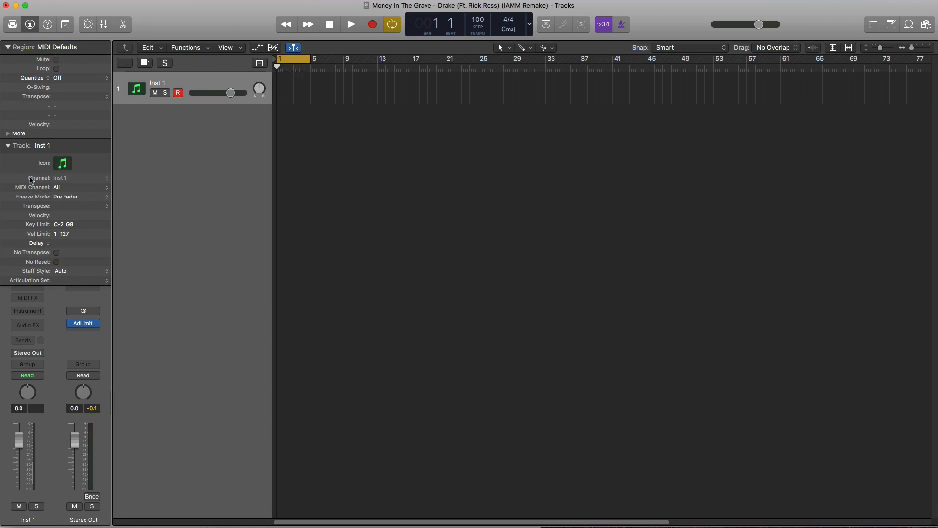
pyautogui.click(8, 146)
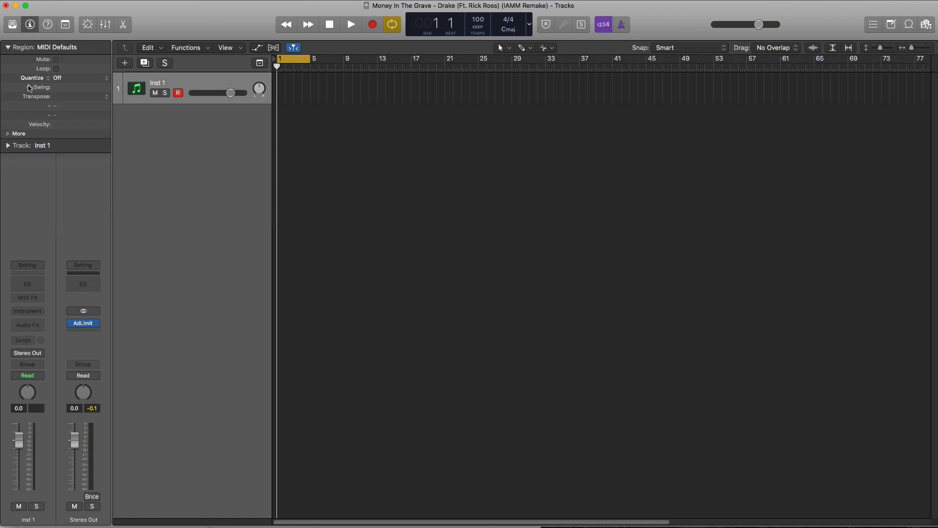
pyautogui.click(13, 24)
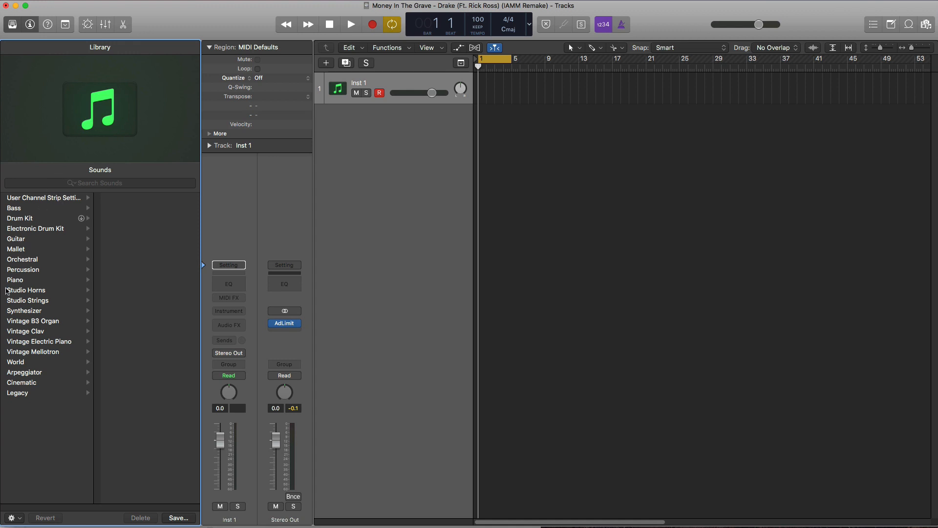
pyautogui.click(20, 313)
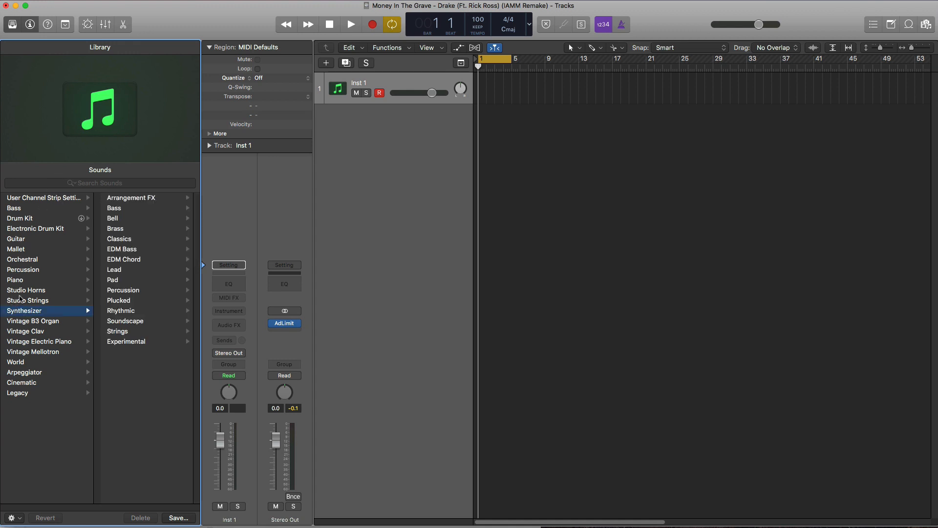
pyautogui.click(117, 280)
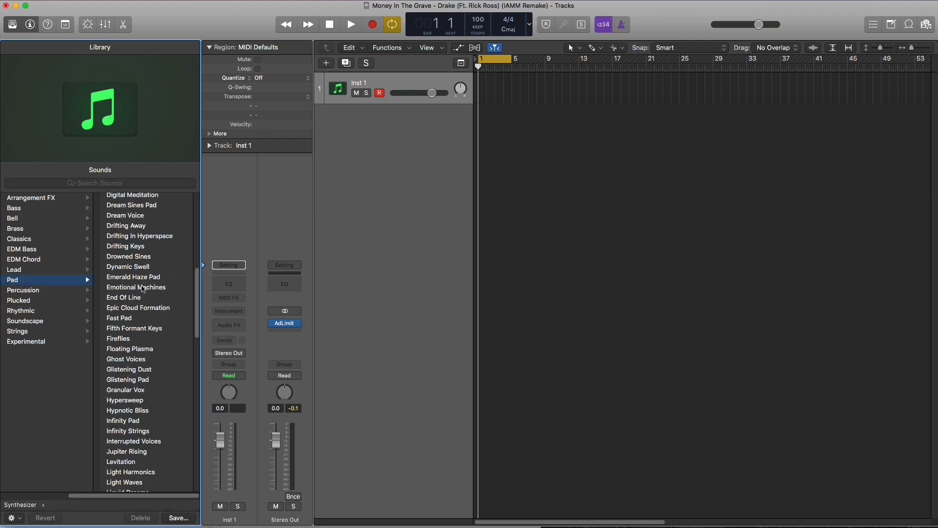
pyautogui.scroll(10, 164, 291)
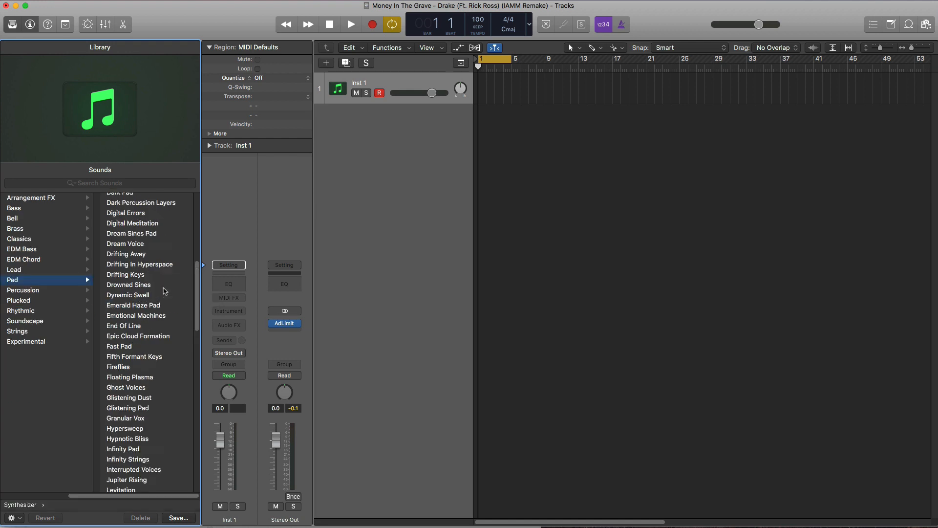
pyautogui.click(116, 209)
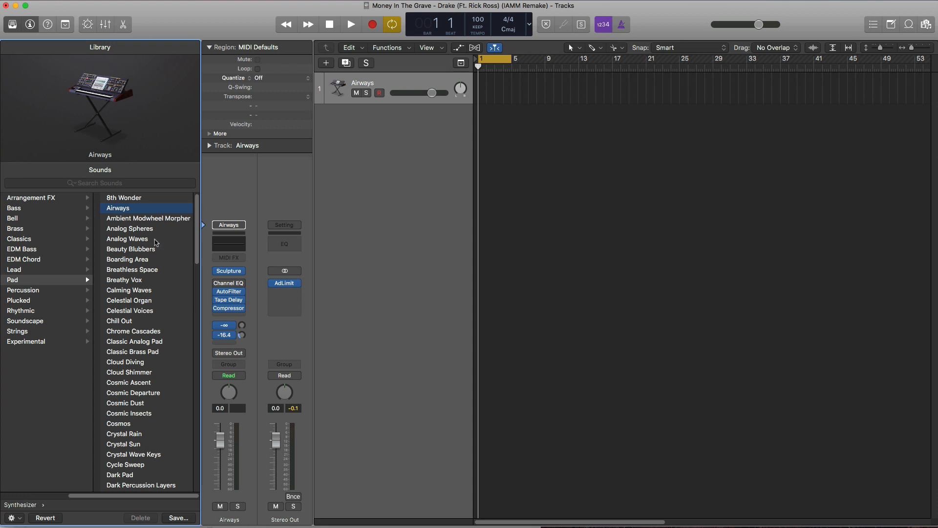
pyautogui.click(12, 24)
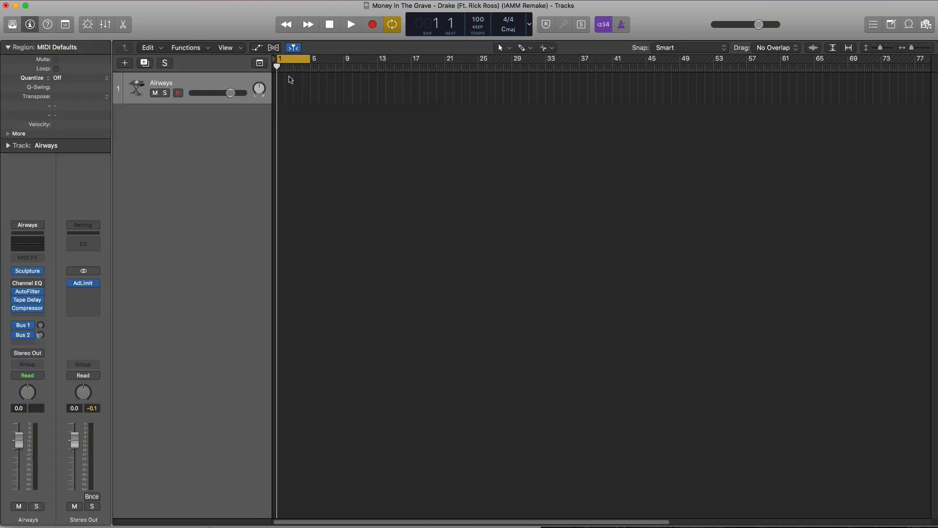
# Step: Create a four-bar MIDI region at bar 1 on the Airways track and open it in the Piano Roll
pyautogui.click(284, 97)
pyautogui.moveTo(284, 99); pyautogui.dragTo(310, 97)
pyautogui.press('p')
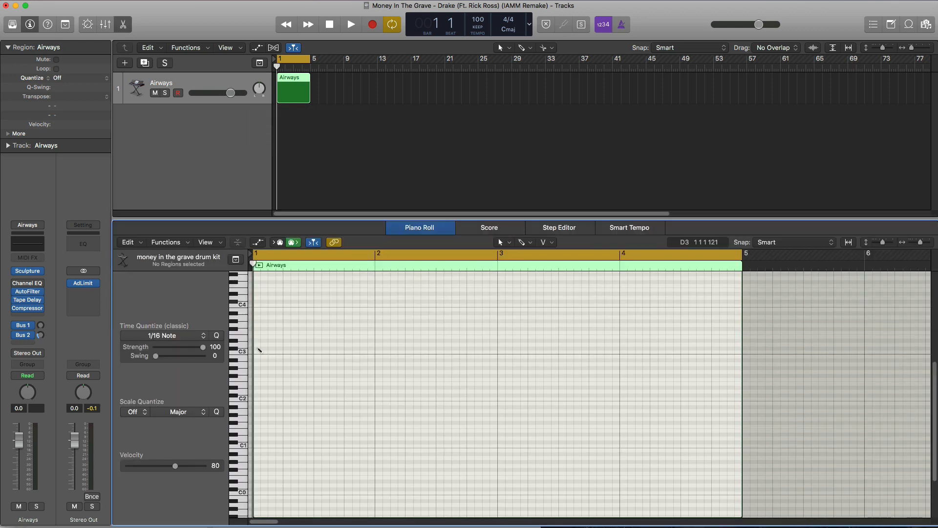
# Step: Enter a one-bar B♭ minor chord of A#2, C#3 and F3 in bar 1 and play it back
pyautogui.keyDown('super'); pyautogui.click(259, 349); pyautogui.keyUp('super')
pyautogui.moveTo(281, 350); pyautogui.dragTo(375, 350)
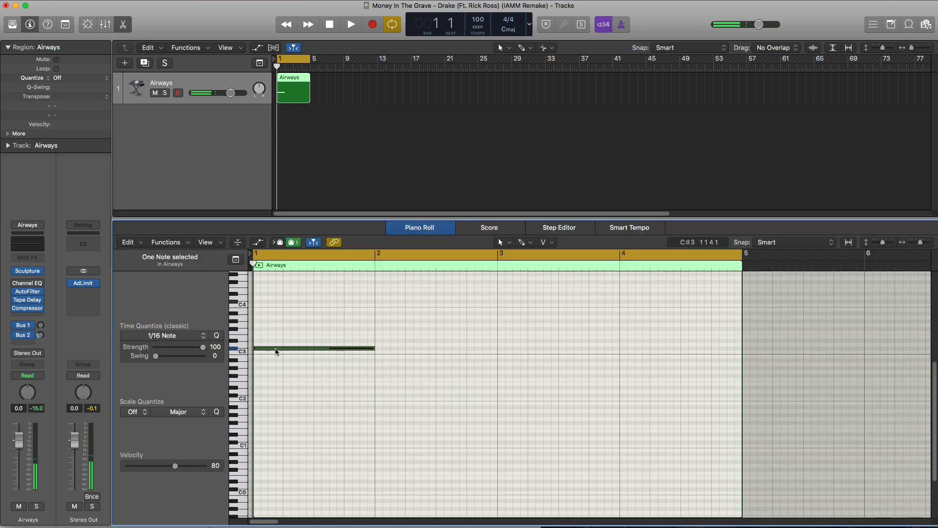
pyautogui.moveTo(275, 349)
pyautogui.mouseDown()
pyautogui.moveTo(275, 364)
pyautogui.moveTo(282, 334)
pyautogui.mouseUp()
pyautogui.press('space')
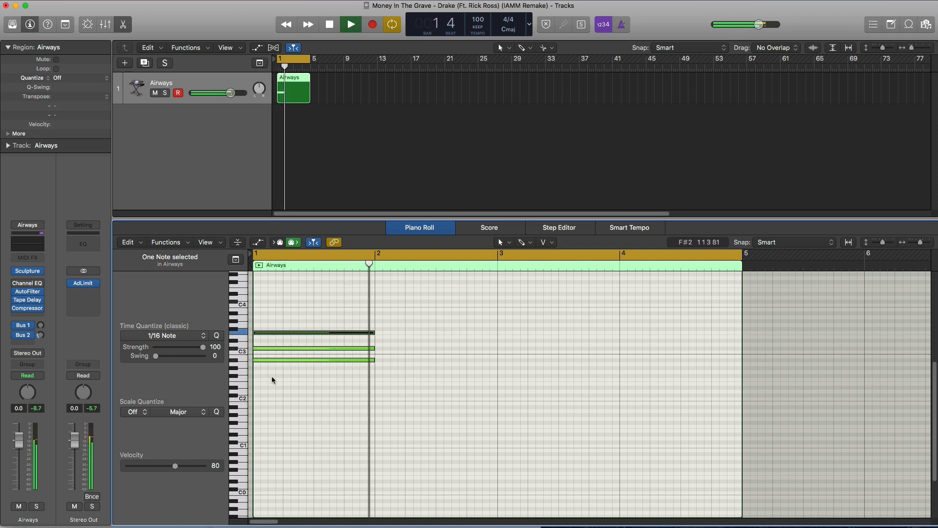
pyautogui.press('space')
# Step: Repeat the chord in bar 2, raise its middle note to D#3 and top note to F#3, and play it back
pyautogui.moveTo(344, 371); pyautogui.dragTo(333, 310)
pyautogui.press('super+r')
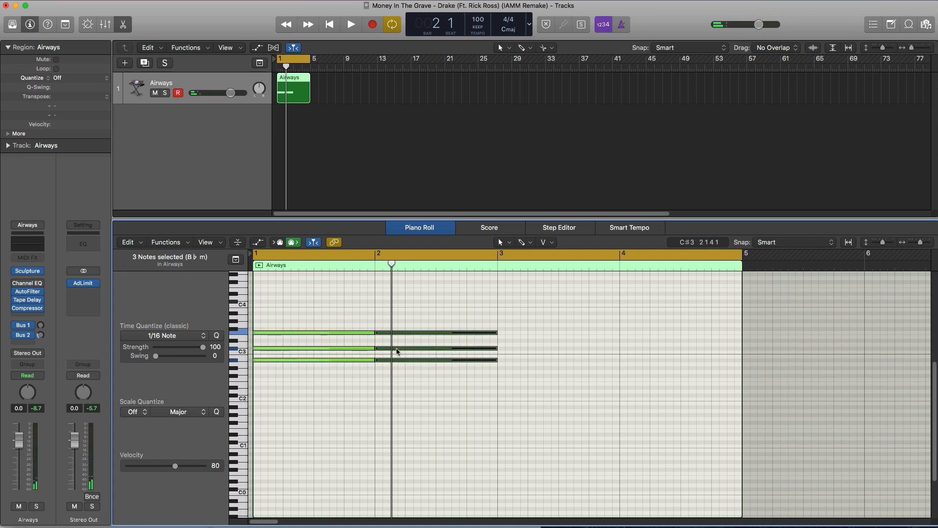
pyautogui.click(397, 348)
pyautogui.moveTo(397, 349); pyautogui.dragTo(391, 330)
pyautogui.click(390, 334)
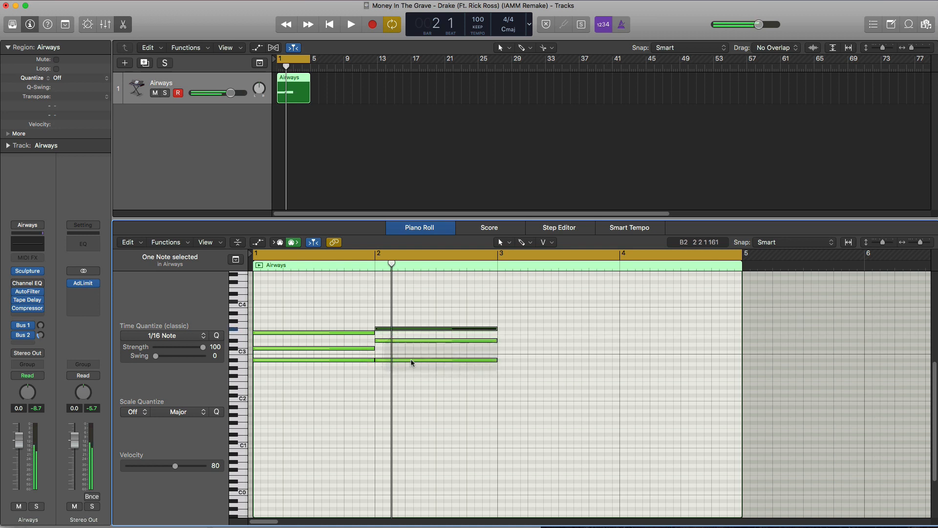
pyautogui.press('space')
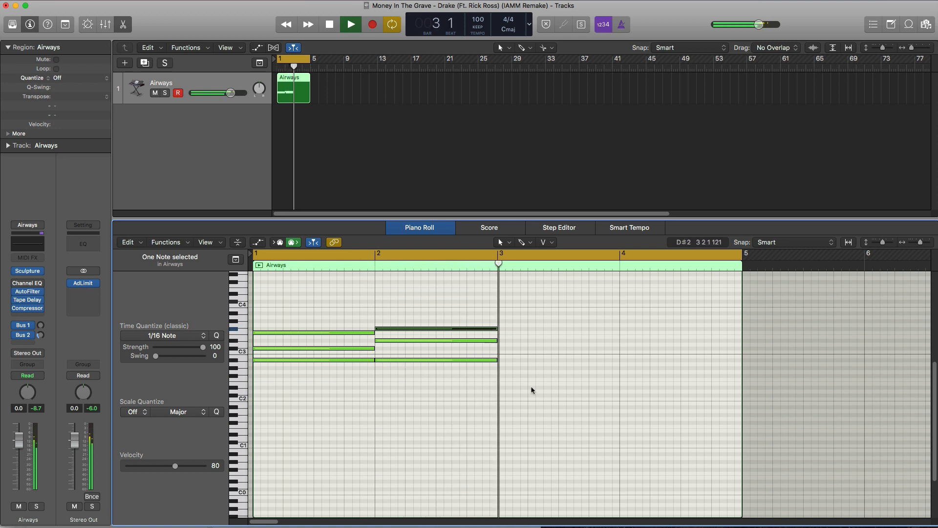
pyautogui.press('space')
# Step: Repeat the two chords in bars 3 and 4, add one-bar A#1 bass notes under all four chords, and audition the result
pyautogui.moveTo(531, 388); pyautogui.dragTo(294, 319)
pyautogui.press('super+r')
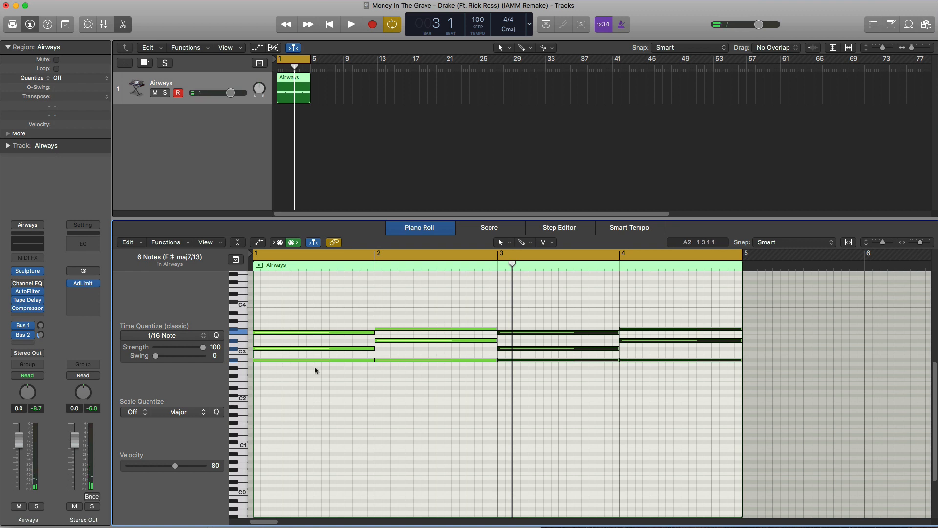
pyautogui.click(383, 389)
pyautogui.moveTo(668, 396); pyautogui.dragTo(289, 408)
pyautogui.press('space')
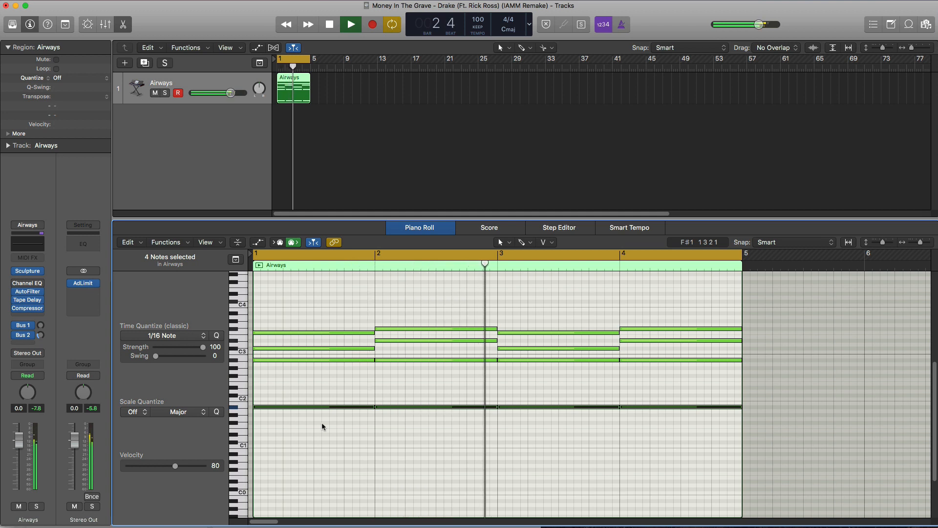
pyautogui.press('space')
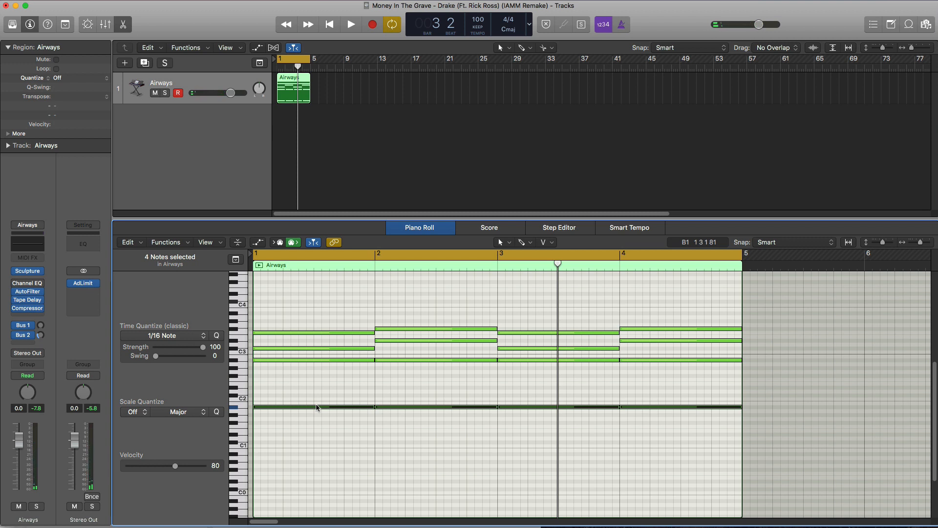
# Step: Enable Channel EQ on the Airways track and add a high cut at 270 Hz with a Q of 0.60 during playback
pyautogui.moveTo(18, 287)
pyautogui.click(27, 283)
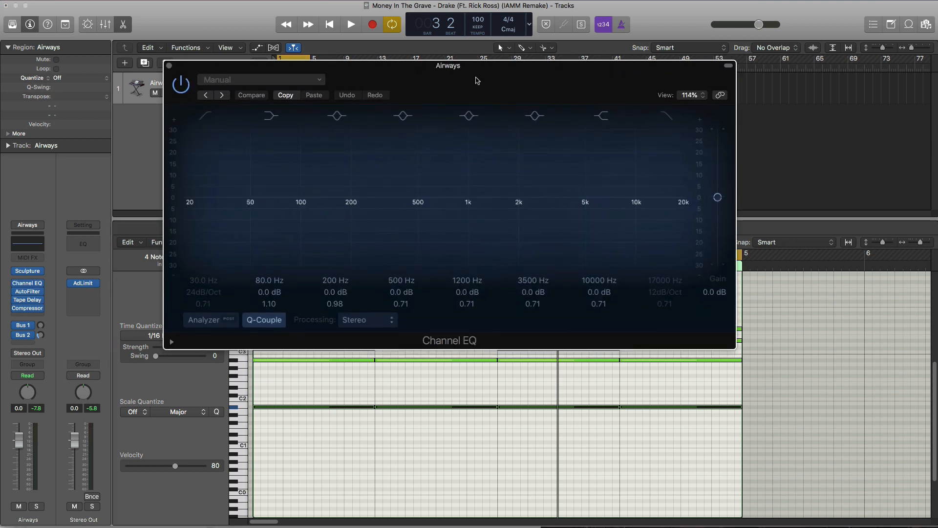
pyautogui.press('space')
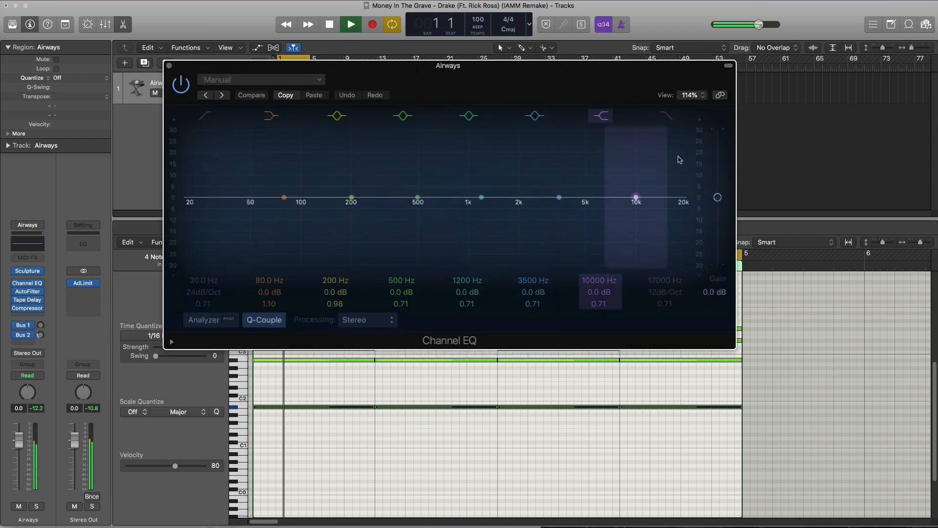
pyautogui.moveTo(679, 160); pyautogui.dragTo(372, 203)
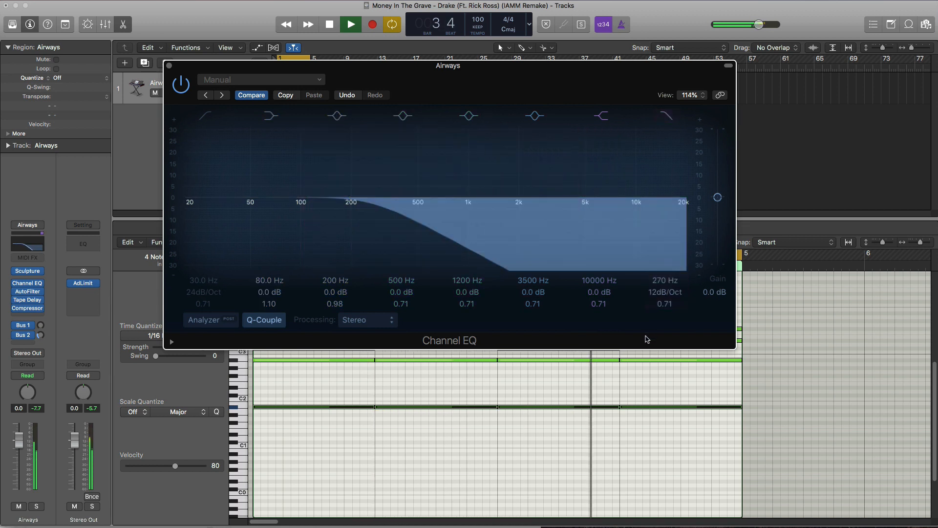
pyautogui.moveTo(665, 303); pyautogui.dragTo(665, 313)
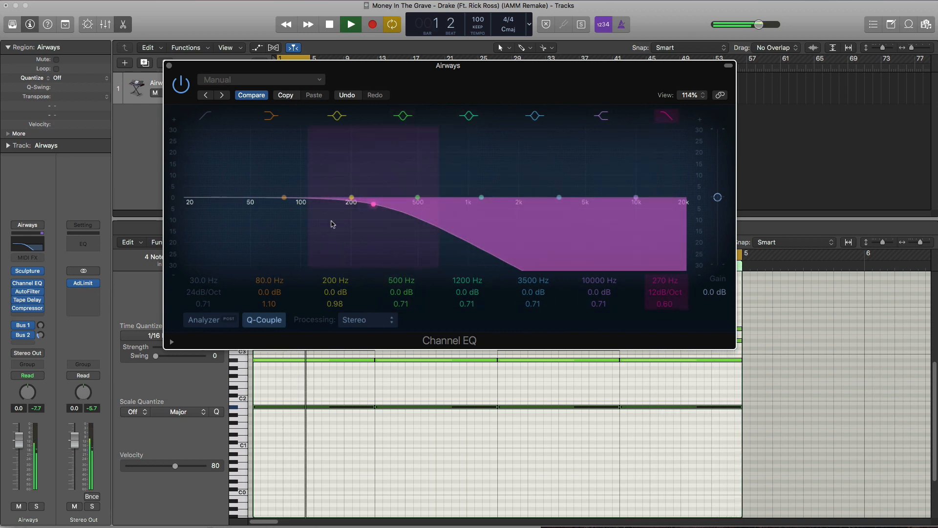
# Step: Turn on the low cut in the Airways Channel EQ, set it to 182 Hz, close the EQ and stop playback
pyautogui.click(205, 116)
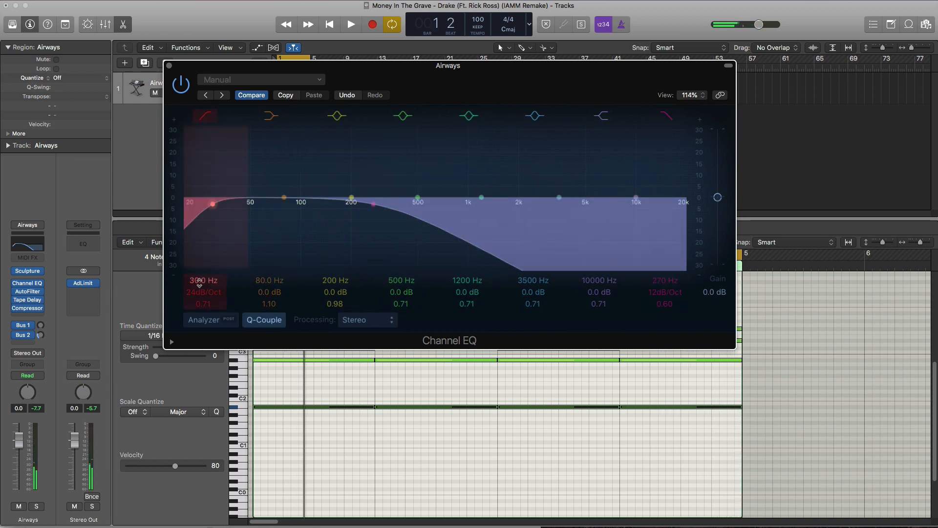
pyautogui.doubleClick(200, 280)
pyautogui.press('space')
pyautogui.moveTo(202, 280); pyautogui.dragTo(202, 233)
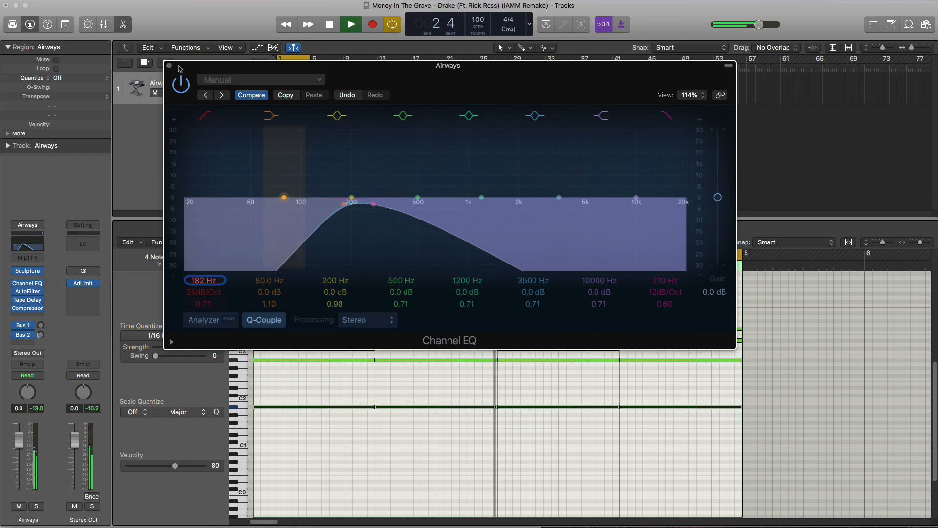
pyautogui.click(169, 66)
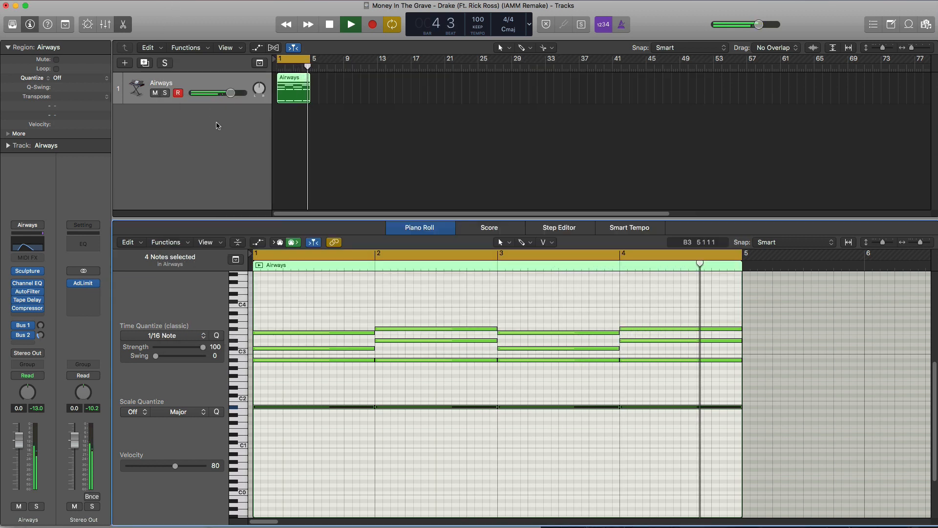
pyautogui.press('space')
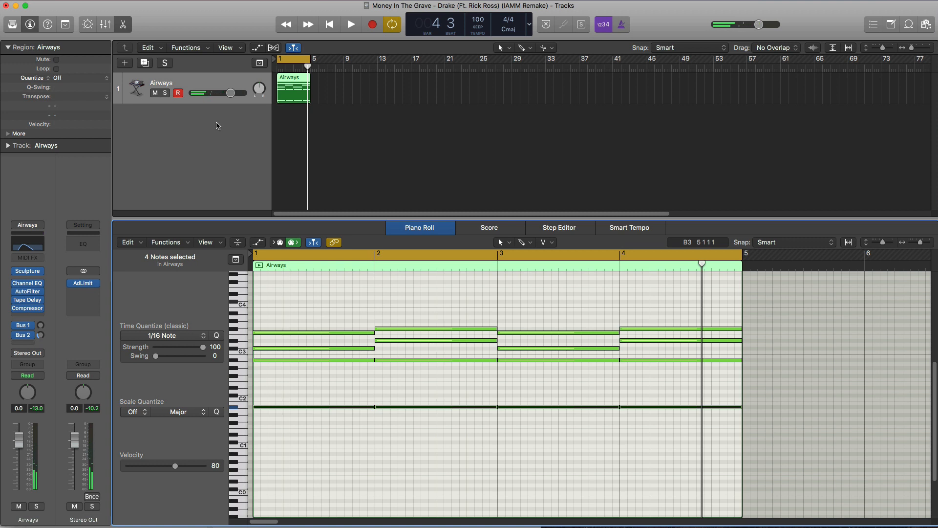
# Step: Add a second software instrument track and copy the Airways region onto it at bar 1
pyautogui.click(128, 64)
pyautogui.press('Return')
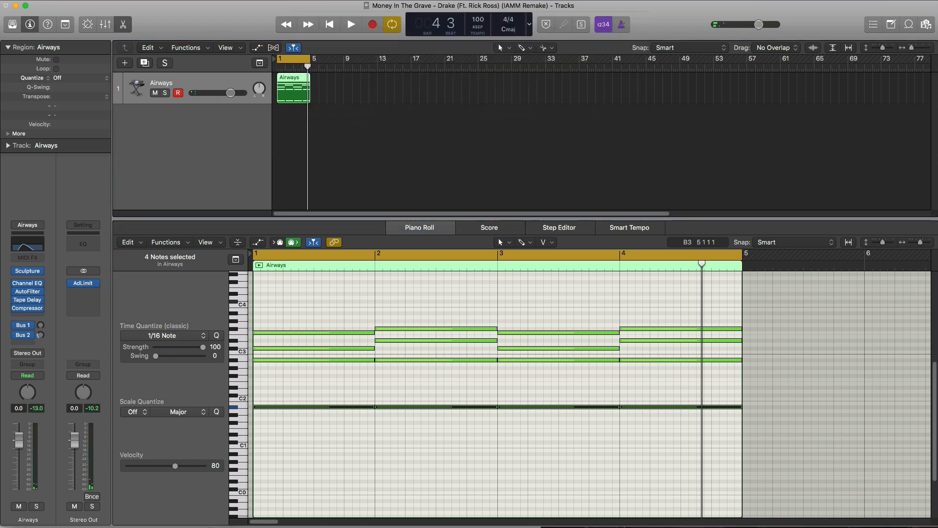
pyautogui.press('e')
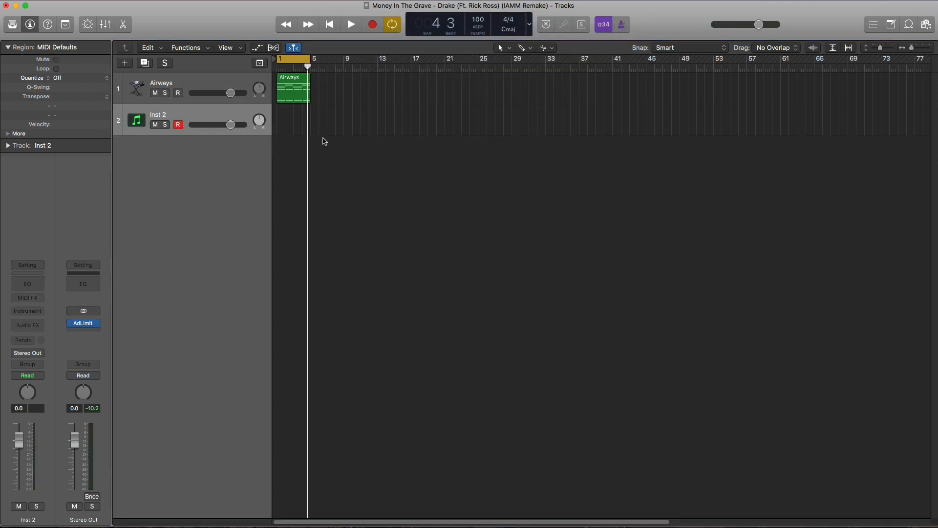
pyautogui.click(292, 98)
pyautogui.moveTo(292, 99); pyautogui.dragTo(292, 122)
# Step: Open the copied region in the Piano Roll and delete its four A#1 bass notes
pyautogui.press('e')
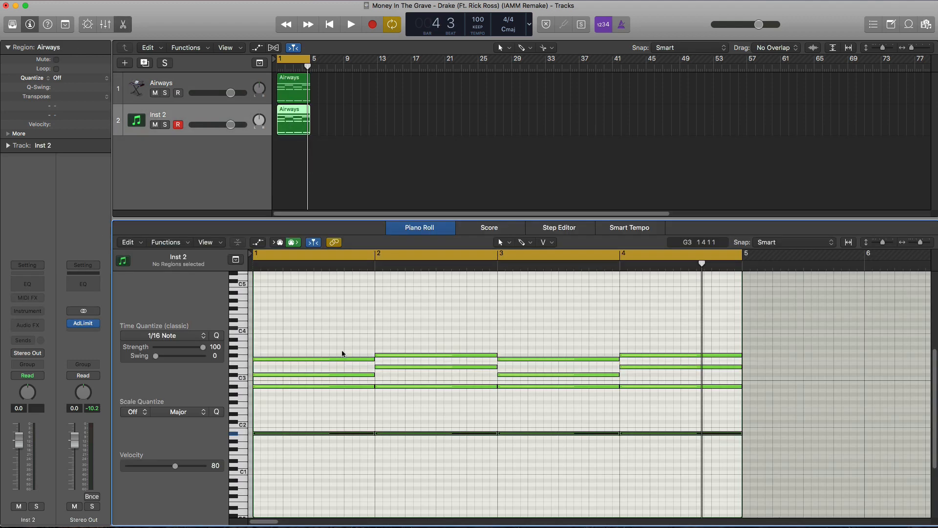
pyautogui.moveTo(772, 466); pyautogui.dragTo(248, 430)
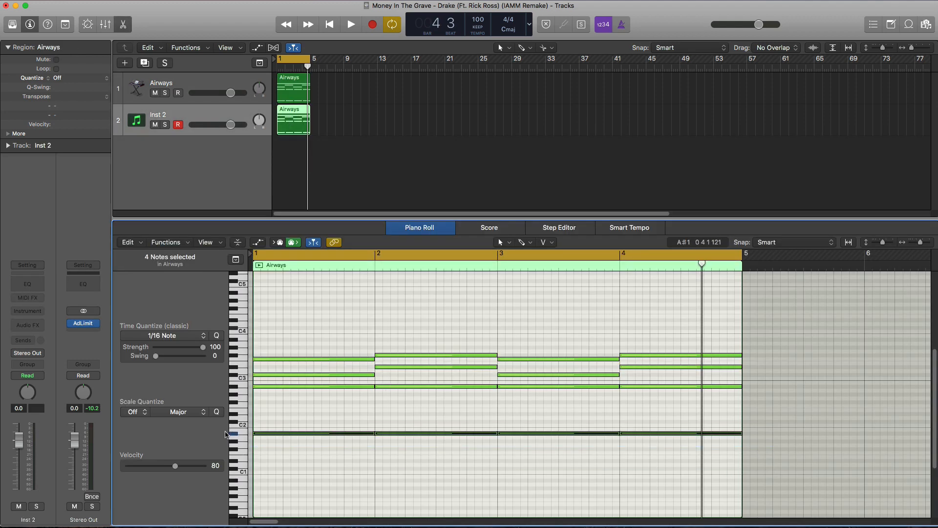
pyautogui.press('Delete')
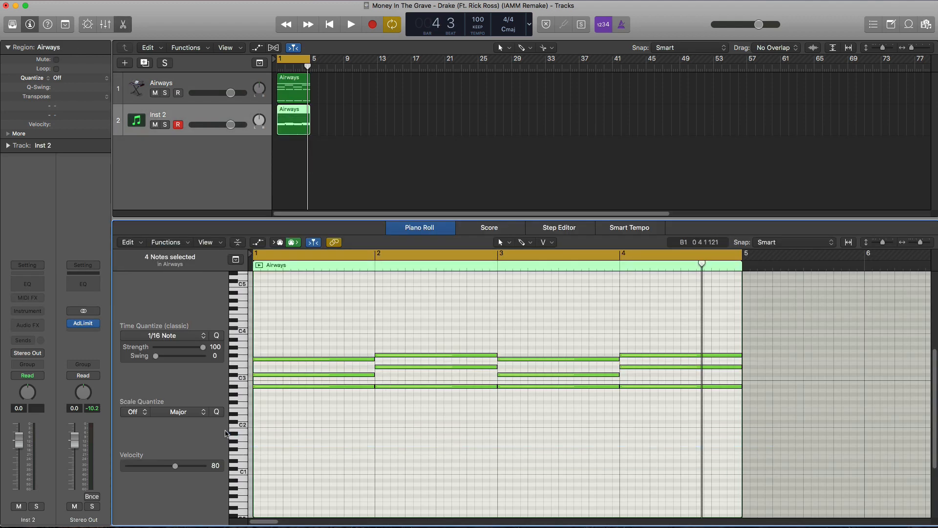
# Step: Load the Vocoder Synth Organ patch from the Legacy Jam Pack 1 Organs onto the Inst 2 track
pyautogui.click(11, 22)
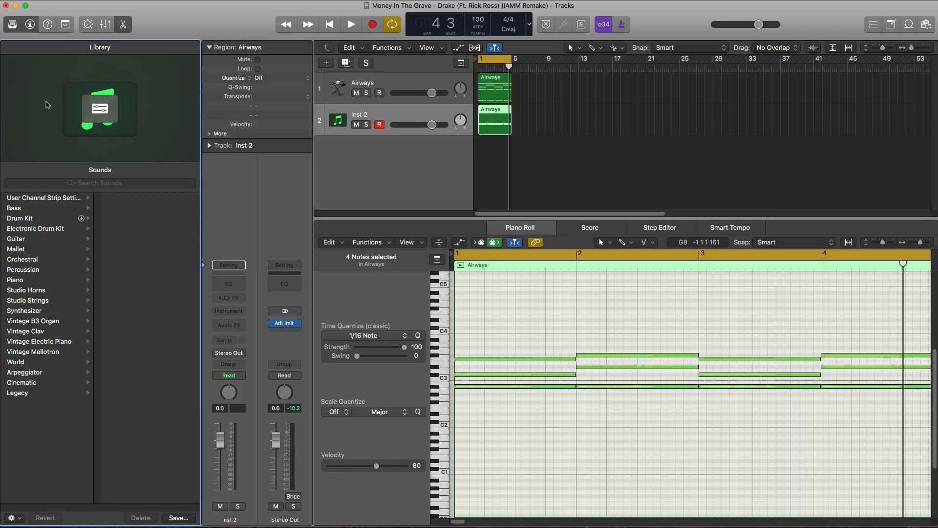
pyautogui.click(25, 393)
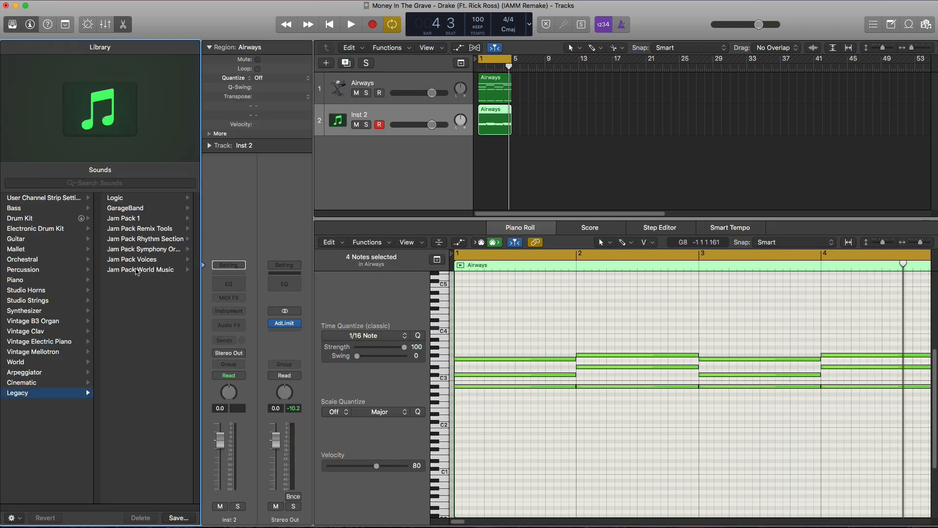
pyautogui.click(124, 219)
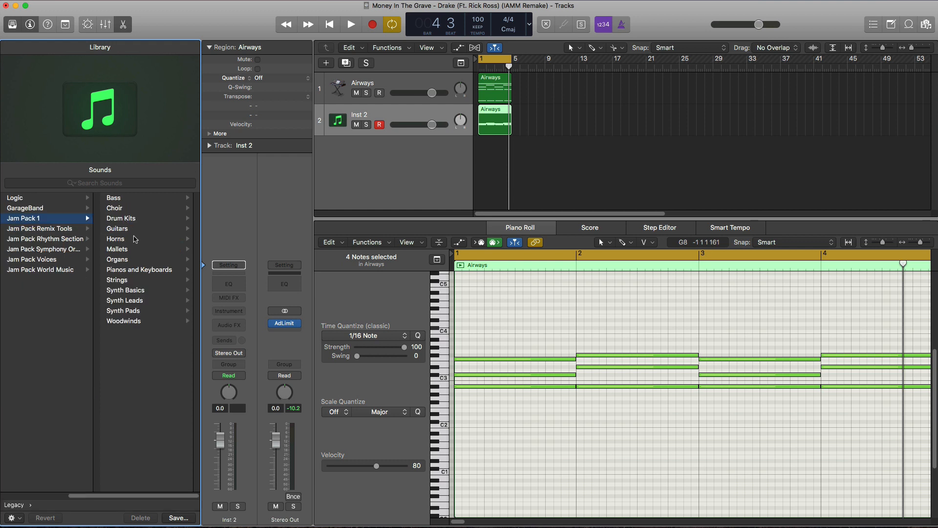
pyautogui.click(138, 262)
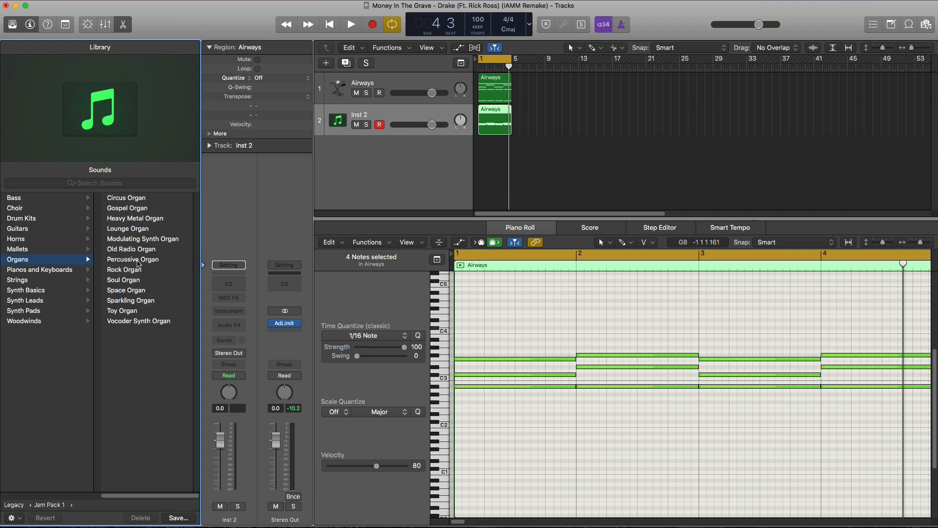
pyautogui.click(142, 322)
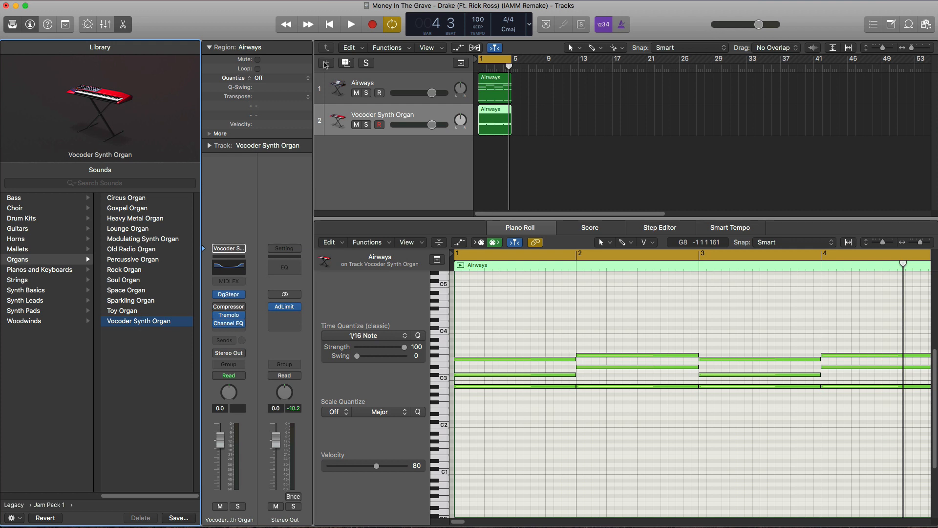
# Step: Close the Piano Roll and play back the Airways and Vocoder Synth Organ tracks together
pyautogui.press('e')
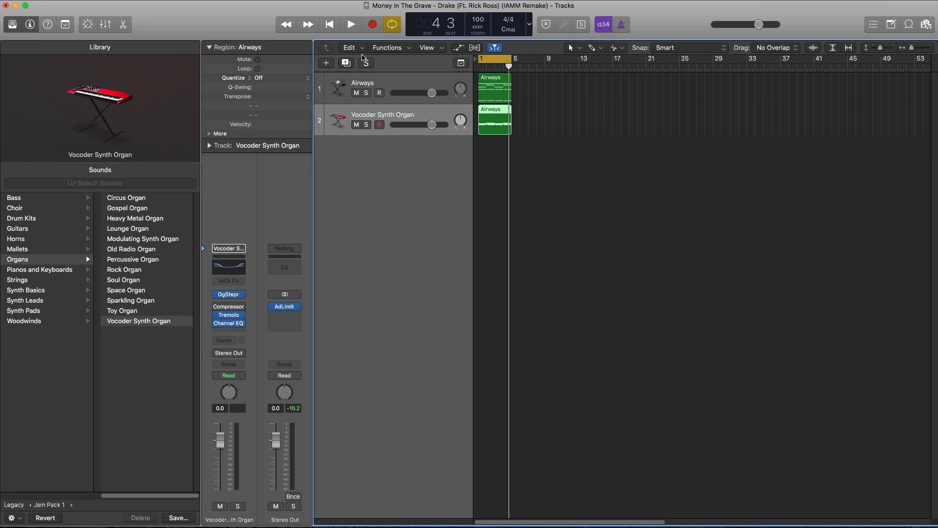
pyautogui.press('space')
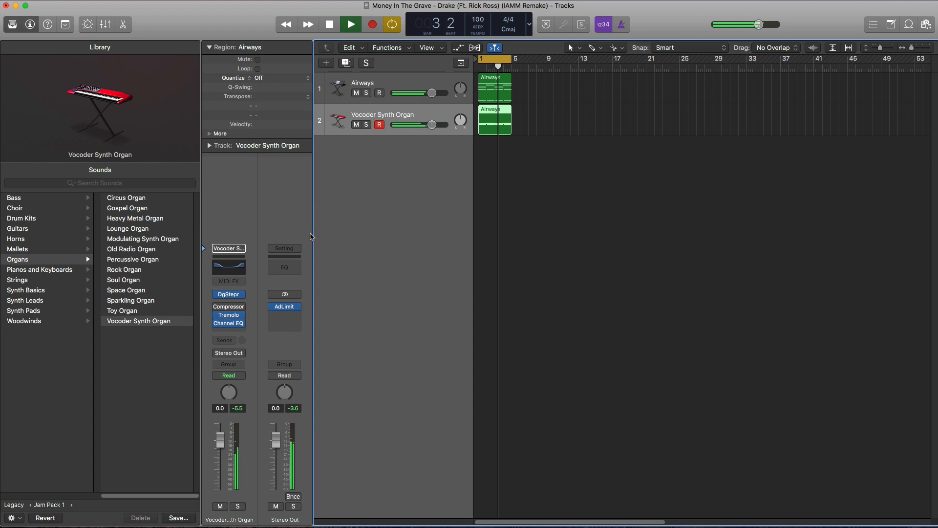
pyautogui.press('space')
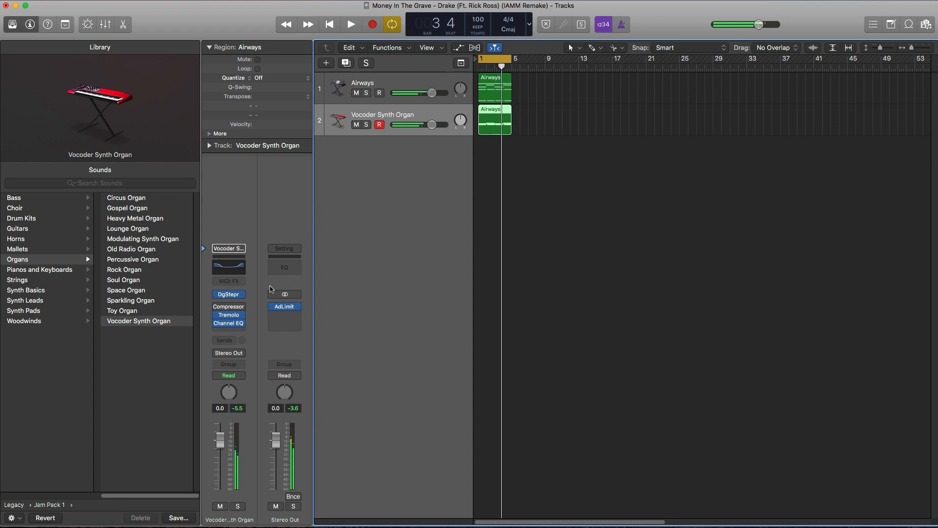
# Step: Turn on the high cut in the Vocoder Synth Organ's Channel EQ, set it to 1880 Hz, close the EQ and stop playback
pyautogui.click(229, 323)
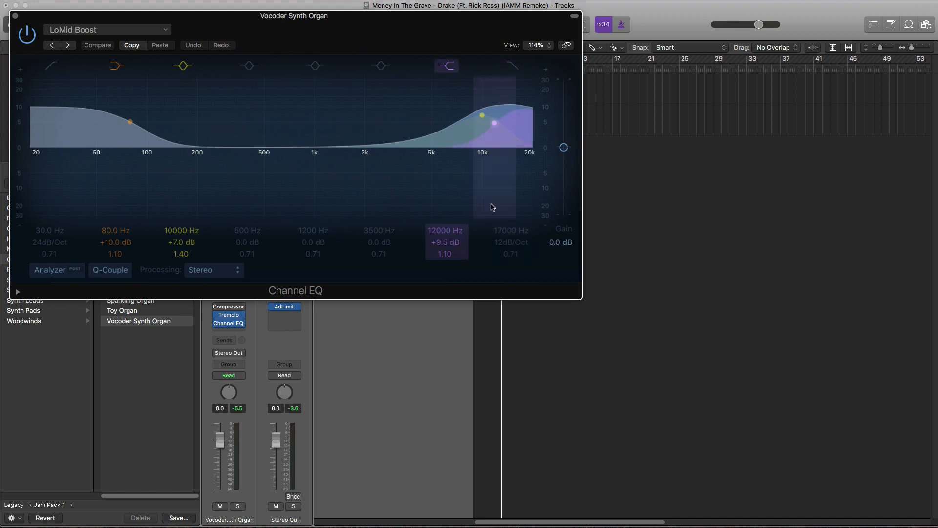
pyautogui.click(509, 70)
pyautogui.press('space')
pyautogui.moveTo(497, 233); pyautogui.dragTo(496, 305)
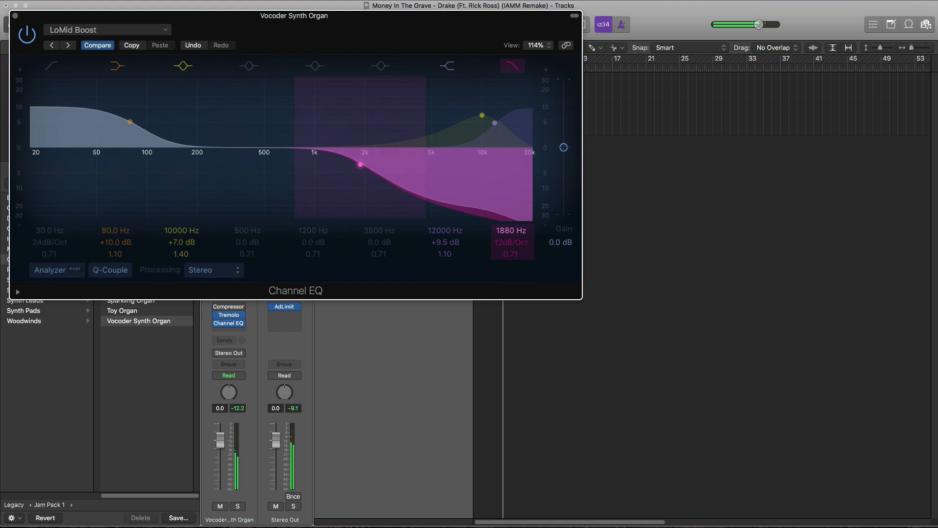
pyautogui.click(16, 17)
pyautogui.press('space')
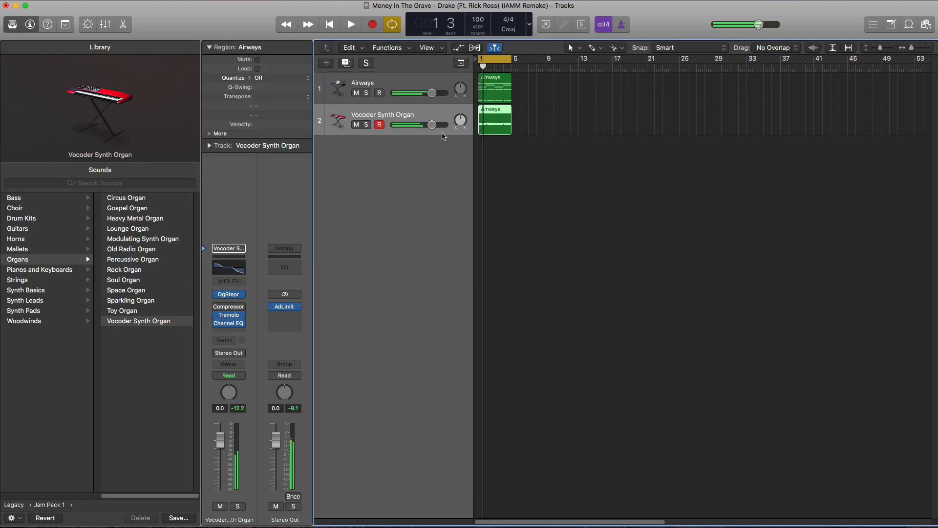
# Step: Lower the Vocoder Synth Organ track's volume to -12.6 dB and audition the balance with the Airways track
pyautogui.moveTo(432, 125); pyautogui.dragTo(411, 126)
pyautogui.press('space')
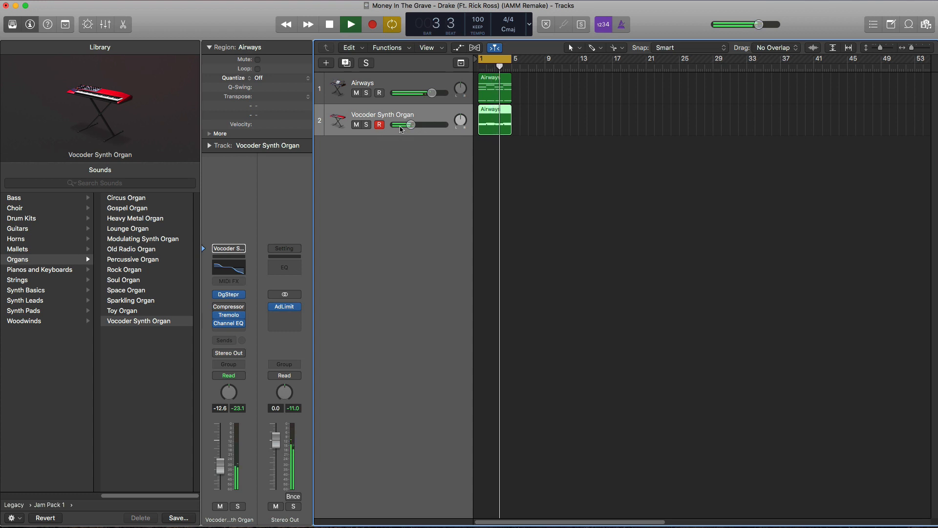
pyautogui.press('space')
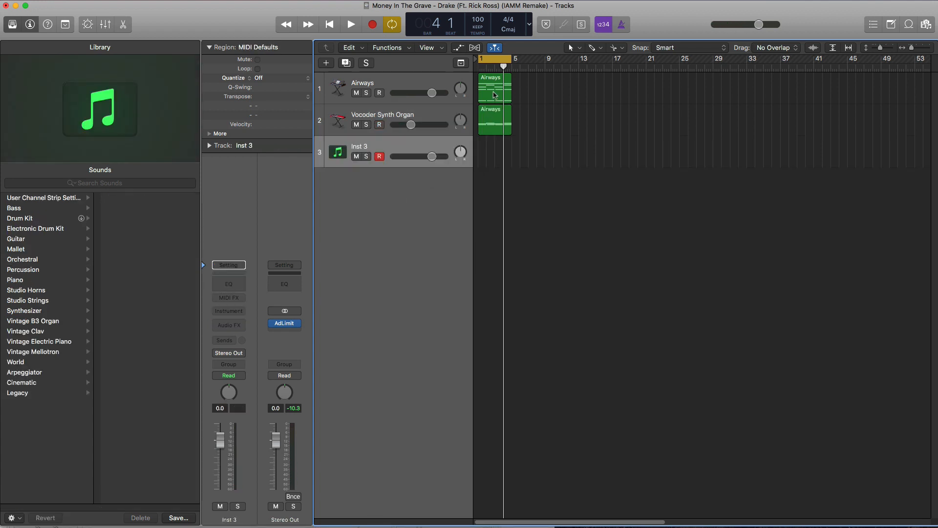
# Step: Copy the Vocoder Synth Organ region onto a new third software instrument track at bar 1 and solo that track
pyautogui.moveTo(491, 128); pyautogui.dragTo(492, 157)
pyautogui.click(367, 157)
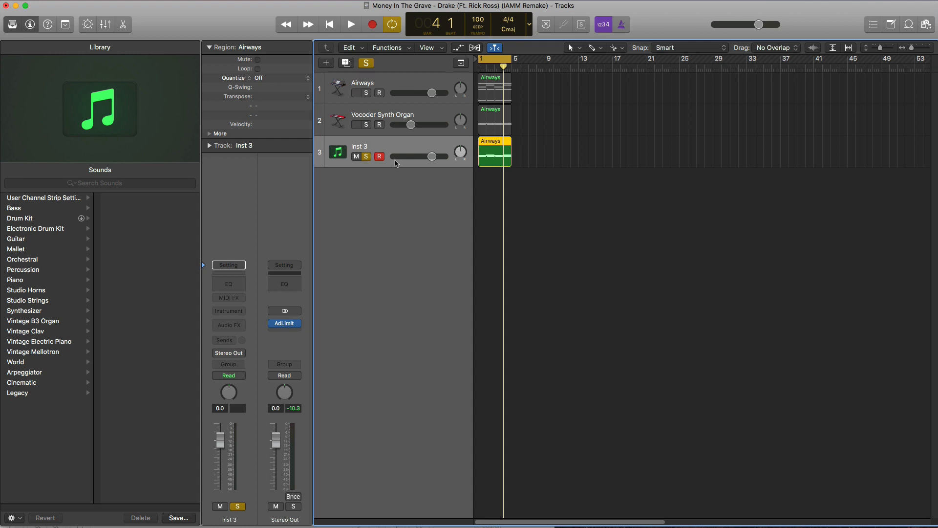
# Step: Load the Vintage Movie Organ patch from the Vintage B3 Organ Experimental category onto the Inst 3 track and start playback
pyautogui.click(45, 323)
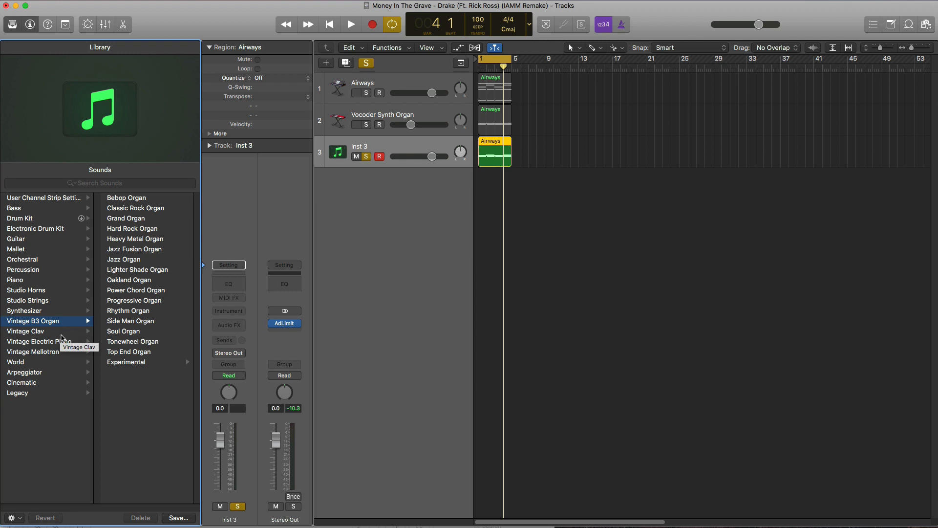
pyautogui.click(116, 365)
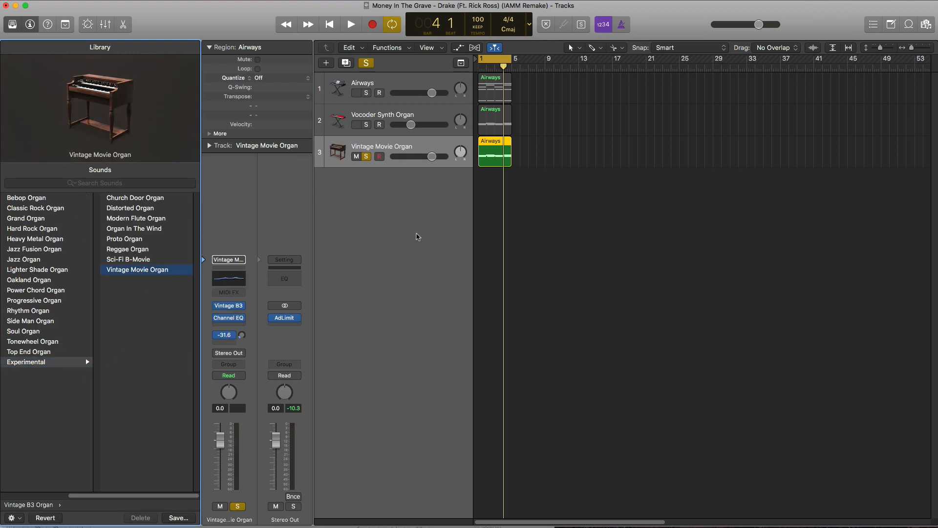
pyautogui.press('space')
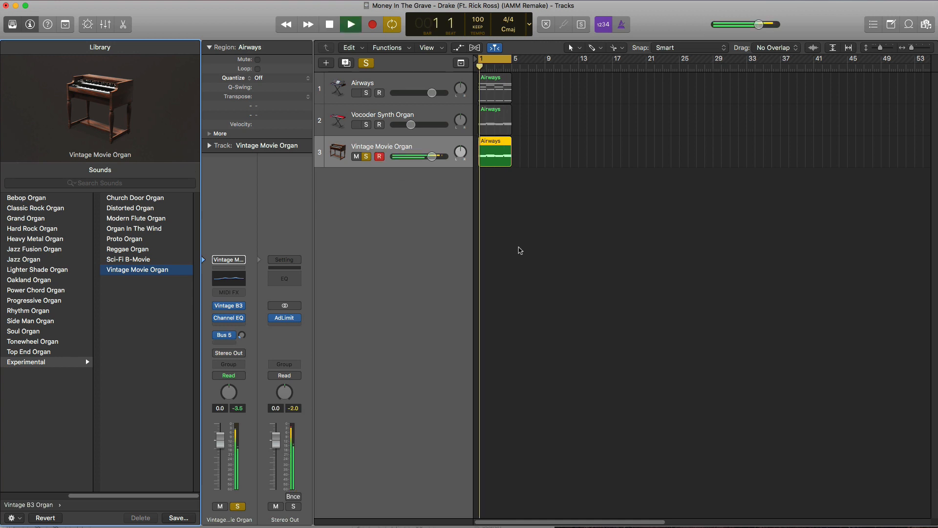
# Step: Open the Vintage Movie Organ region in the Piano Roll, hide the Library and listen to the chords
pyautogui.doubleClick(499, 159)
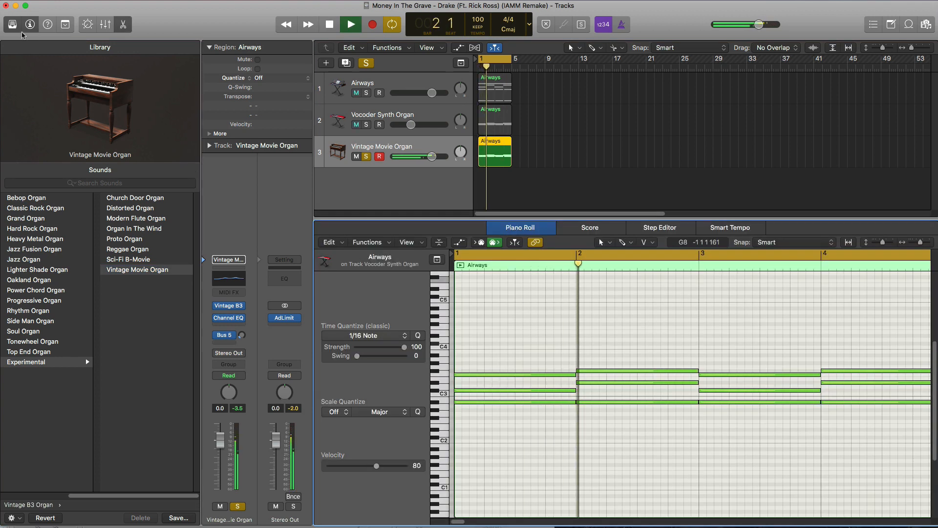
pyautogui.click(14, 28)
pyautogui.press('space')
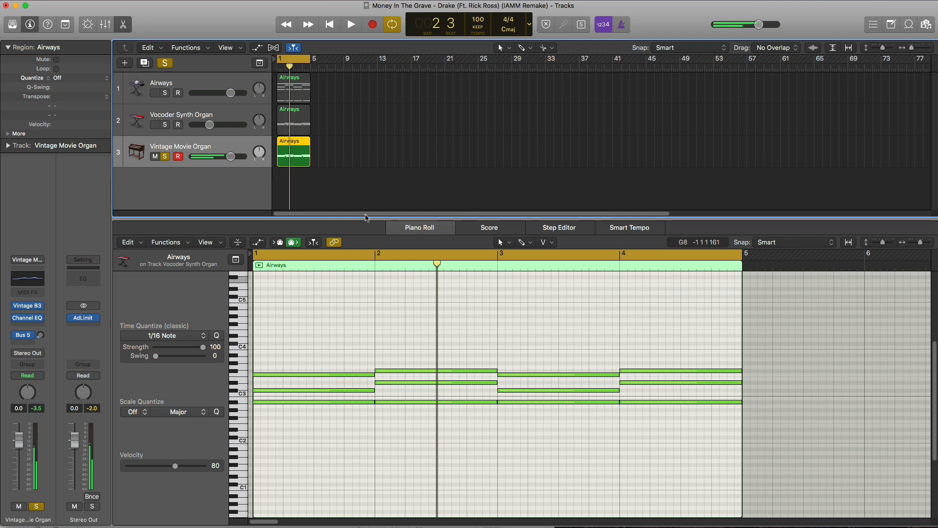
pyautogui.press('space')
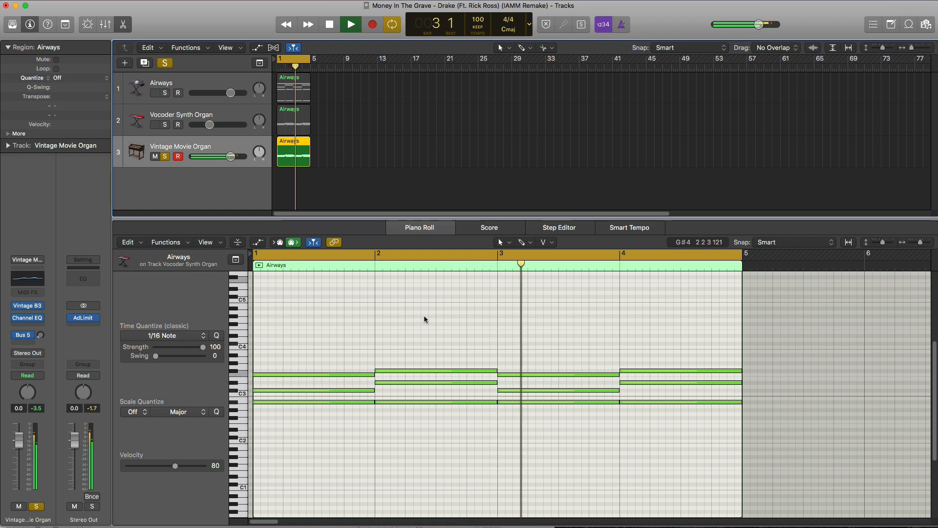
pyautogui.press('space')
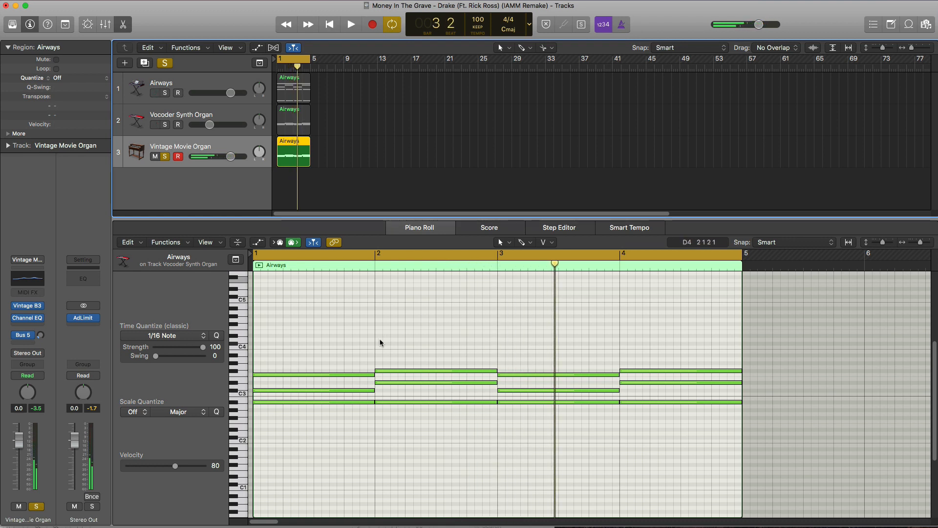
# Step: Add a bar 1 melody of one-beat notes A#3, F4, F4 and D#4 above the organ chords and play it
pyautogui.click(272, 361)
pyautogui.click(258, 357)
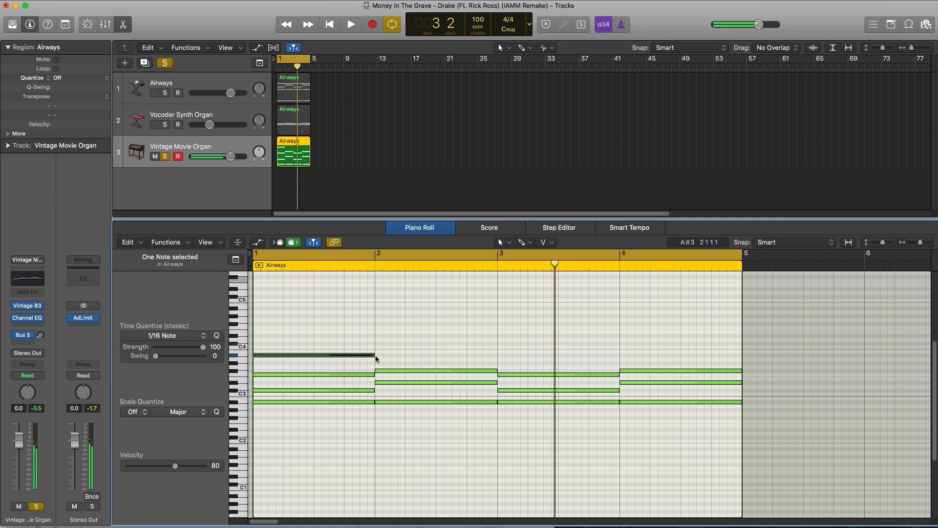
pyautogui.moveTo(375, 359); pyautogui.dragTo(324, 348)
pyautogui.press('space')
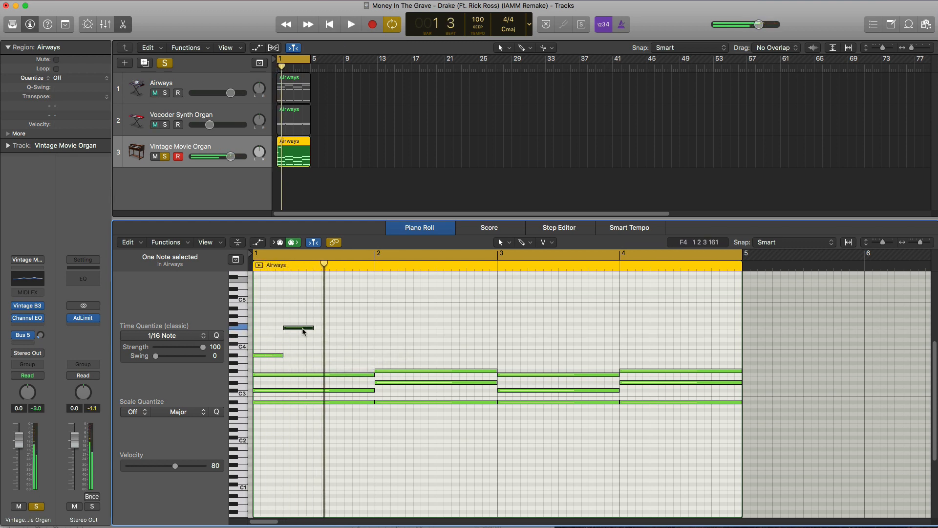
pyautogui.moveTo(303, 332); pyautogui.dragTo(360, 342)
pyautogui.press('space')
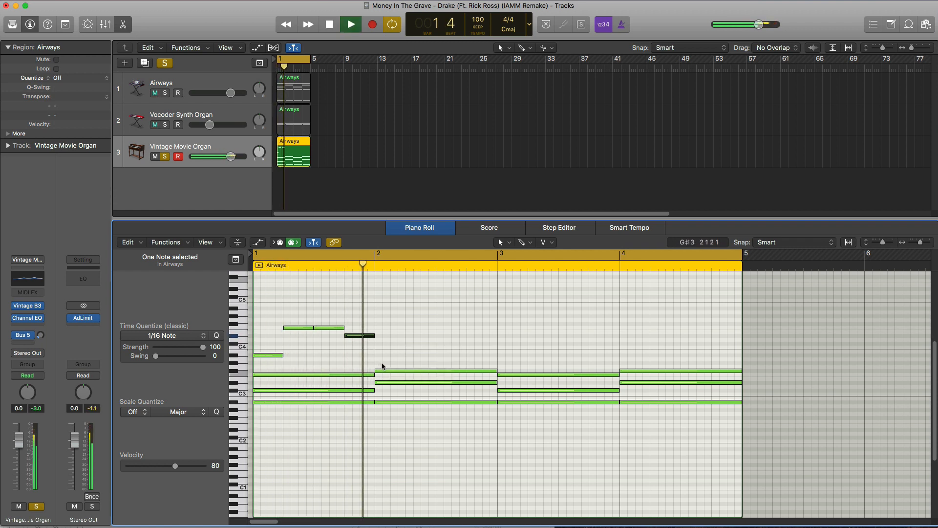
# Step: Continue the melody in bar 2 with one-beat notes F#4, F4, D#4 and F4, and audition it
pyautogui.press('space')
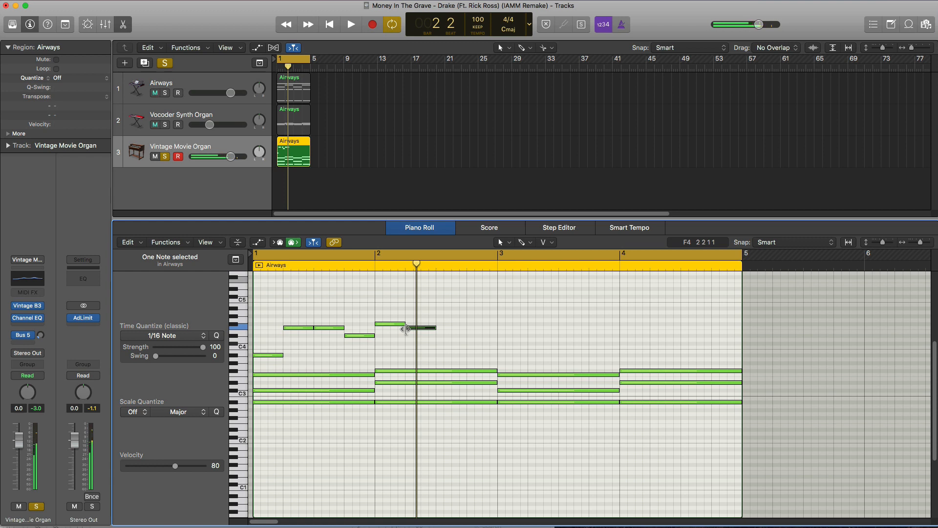
pyautogui.moveTo(406, 329); pyautogui.dragTo(439, 336)
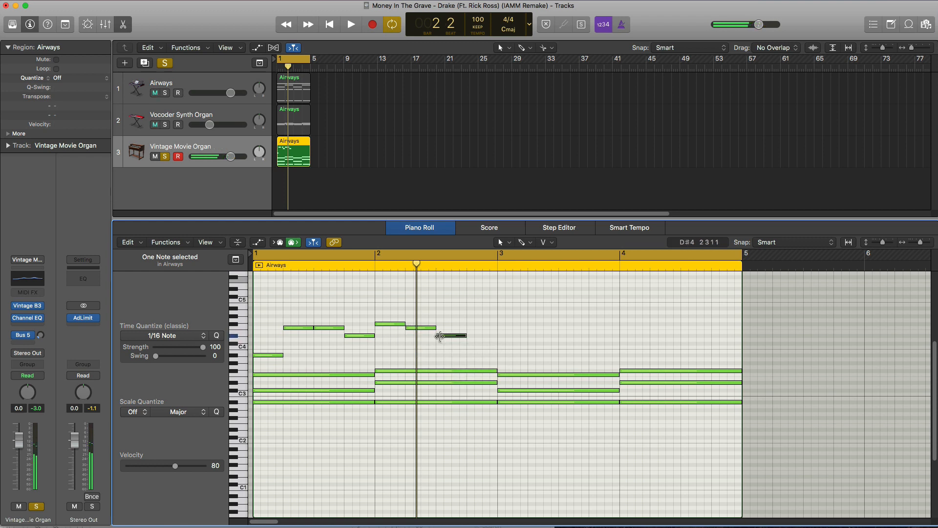
pyautogui.keyDown('super'); pyautogui.click(468, 329); pyautogui.keyUp('super')
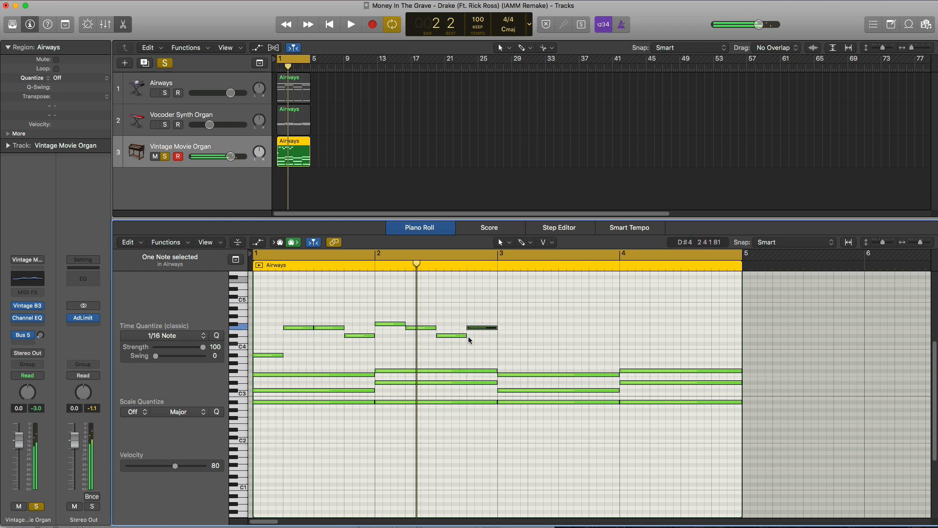
pyautogui.press('space')
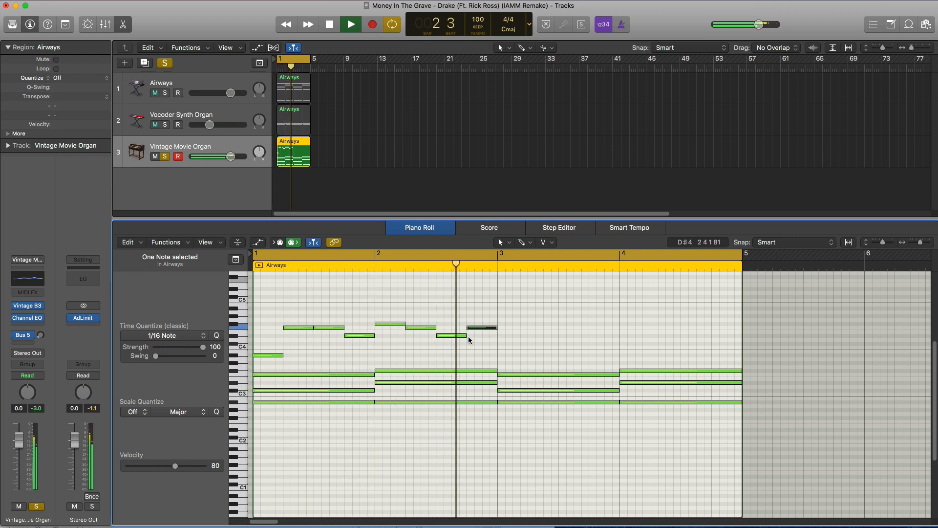
pyautogui.press('space')
# Step: Copy the eight melody notes of bars 1 and 2, paste them at bar 3 and play the region back
pyautogui.moveTo(527, 356); pyautogui.dragTo(253, 289)
pyautogui.press('super+c')
pyautogui.press('super+v')
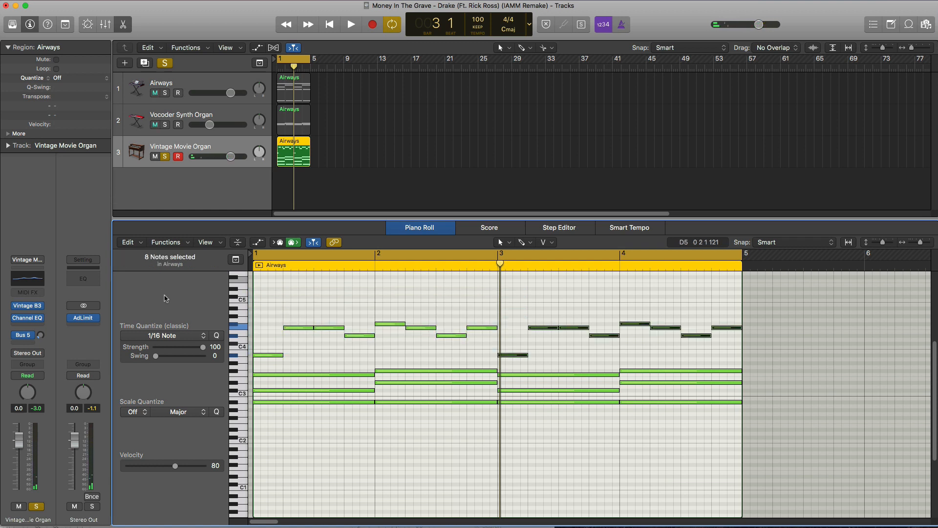
pyautogui.press('space')
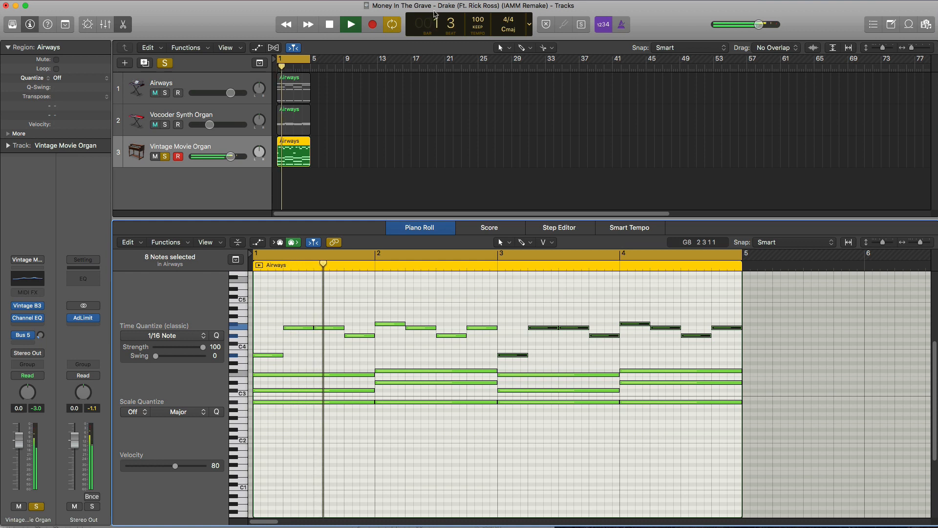
pyautogui.press('space')
# Step: Set the rotor rotation to Fast in the Vintage Movie Organ's Vintage B3 instrument during playback, then close the instrument window
pyautogui.click(28, 308)
pyautogui.press('space')
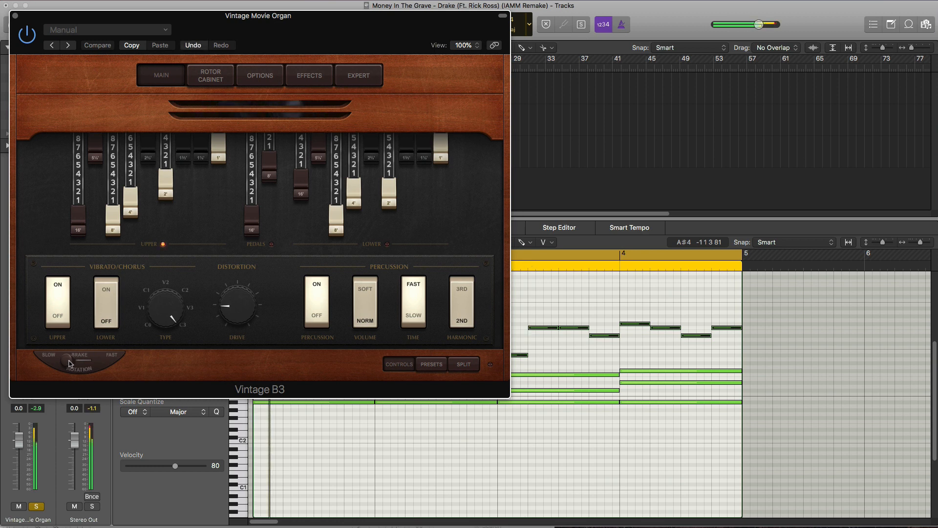
pyautogui.moveTo(75, 364); pyautogui.dragTo(90, 362)
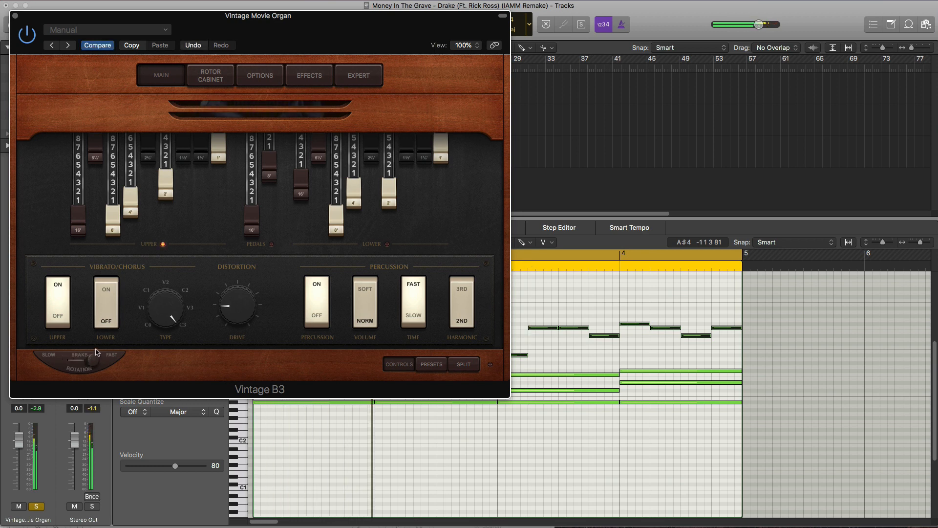
pyautogui.moveTo(90, 362); pyautogui.dragTo(110, 356)
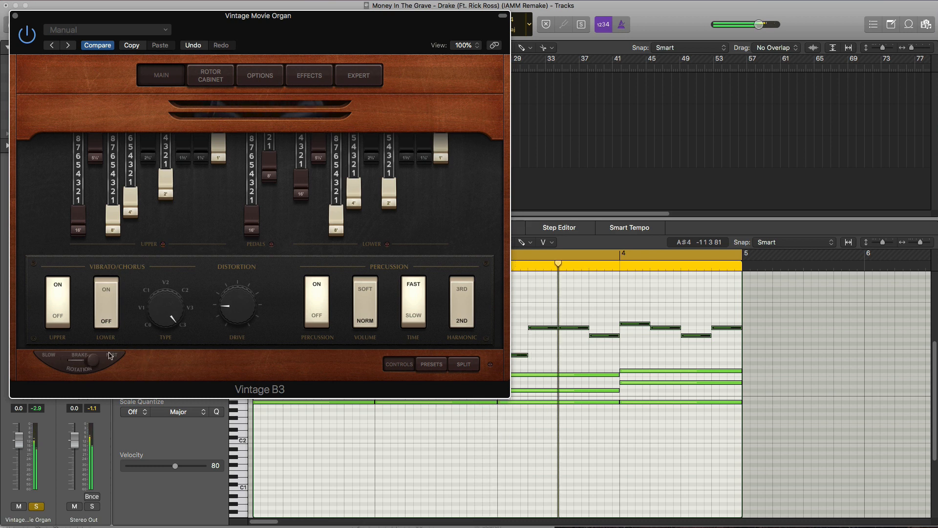
pyautogui.click(15, 17)
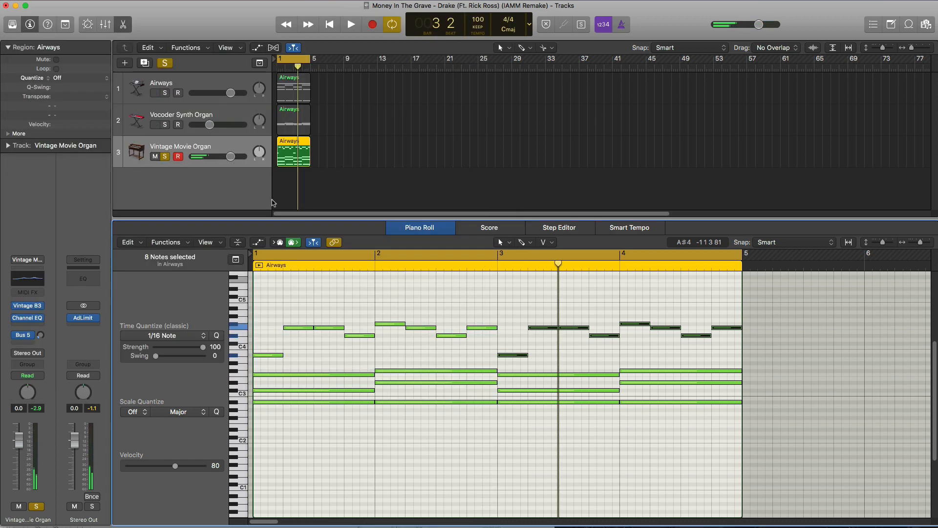
# Step: Turn on the high cut in the Vintage Movie Organ's Channel EQ at 540 Hz, with a 24 dB/Oct slope and Q of 0.75
pyautogui.click(26, 319)
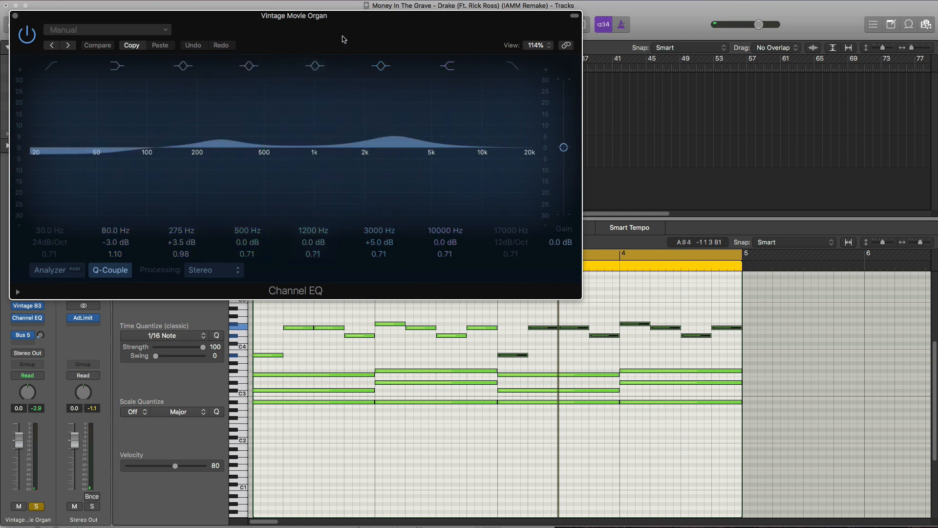
pyautogui.moveTo(343, 38); pyautogui.dragTo(449, 96)
pyautogui.click(618, 126)
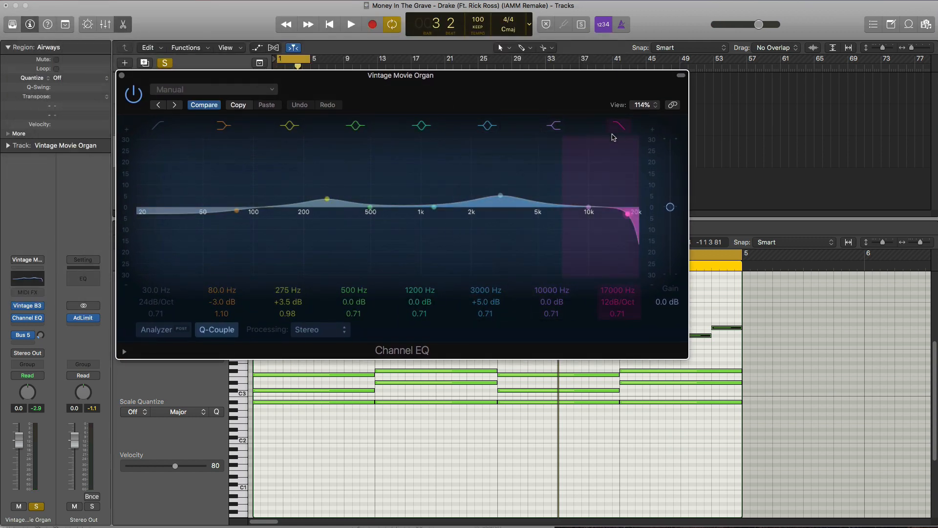
pyautogui.press('space')
pyautogui.moveTo(626, 209)
pyautogui.mouseDown()
pyautogui.moveTo(344, 214)
pyautogui.moveTo(375, 213)
pyautogui.mouseUp()
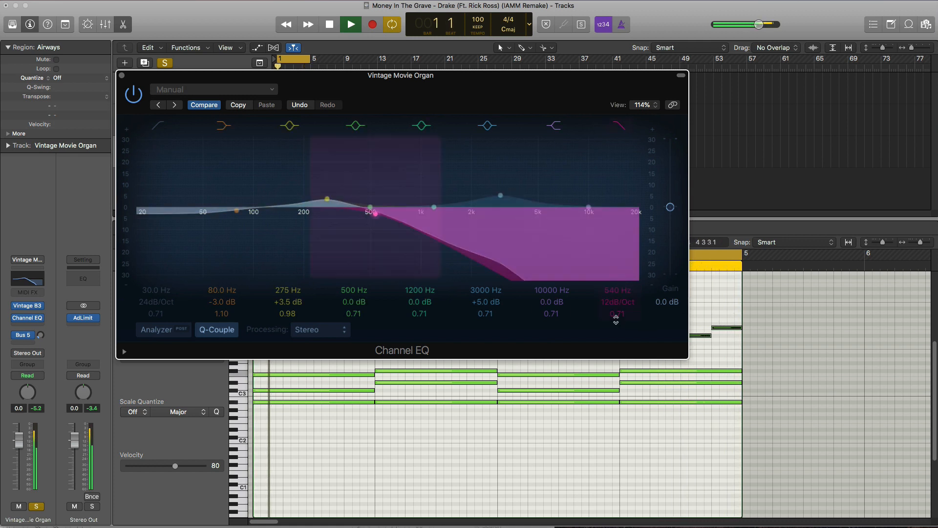
pyautogui.moveTo(623, 302); pyautogui.dragTo(623, 291)
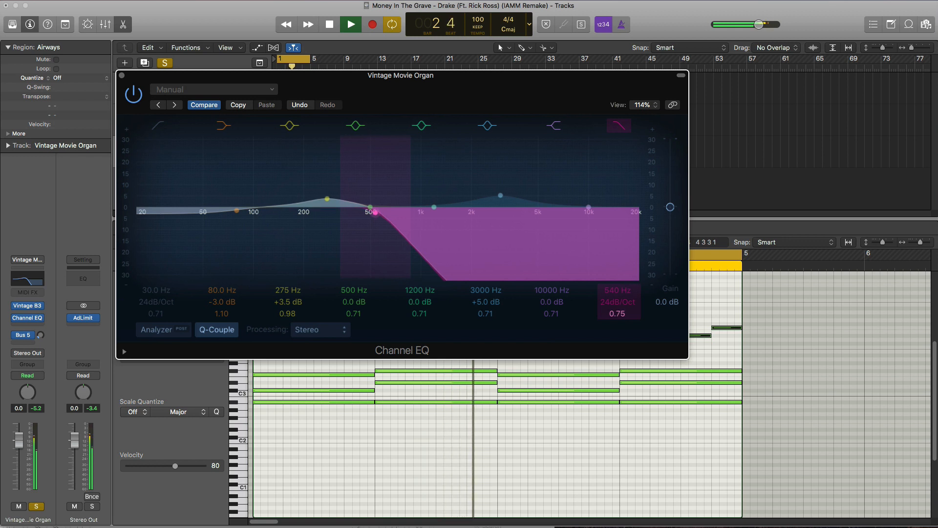
# Step: Turn on the low cut in the Vintage Movie Organ's Channel EQ and set it to 205 Hz during playback
pyautogui.click(159, 128)
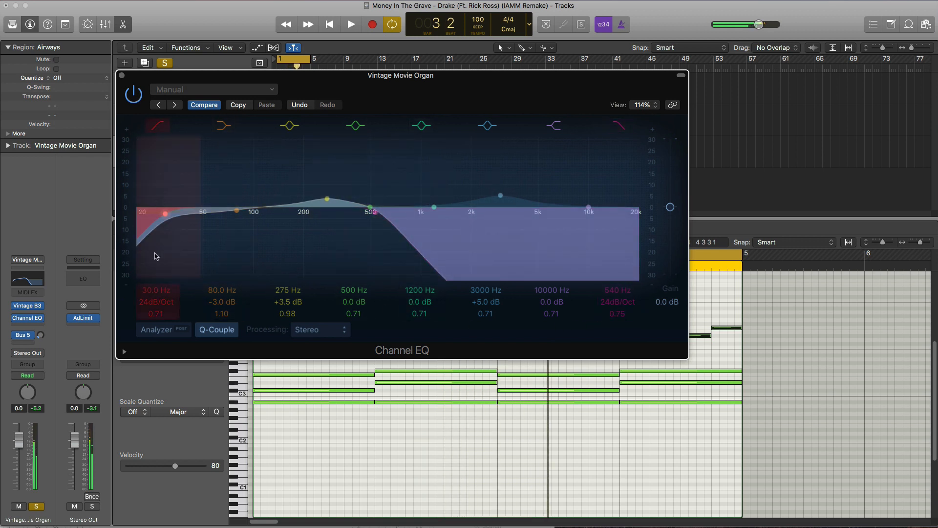
pyautogui.press('space')
pyautogui.moveTo(155, 290); pyautogui.dragTo(155, 254)
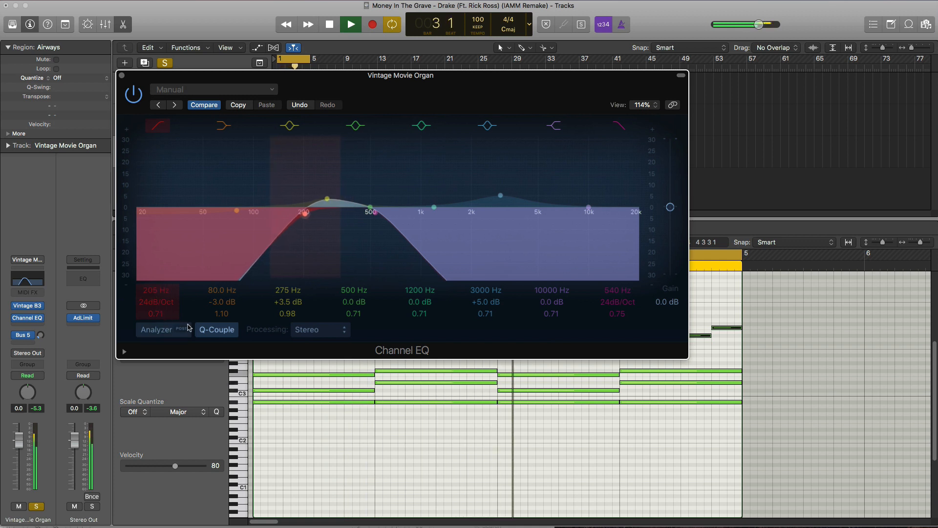
# Step: Solo all three tracks and balance them during playback, lowering the Airways volume and setting the Vintage Movie Organ to -2.7 dB
pyautogui.click(122, 76)
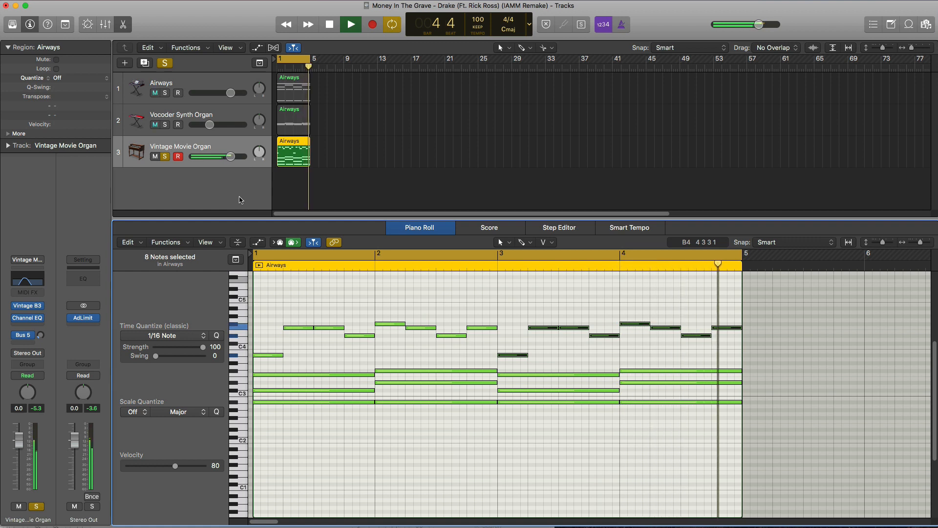
pyautogui.moveTo(238, 161); pyautogui.dragTo(234, 160)
pyautogui.press('space')
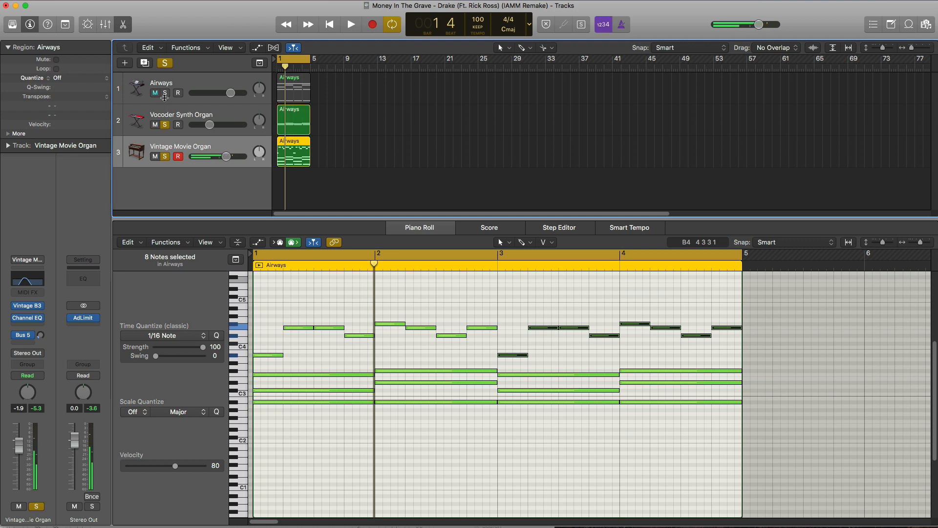
pyautogui.click(165, 95)
pyautogui.press('space')
pyautogui.moveTo(226, 156); pyautogui.dragTo(220, 157)
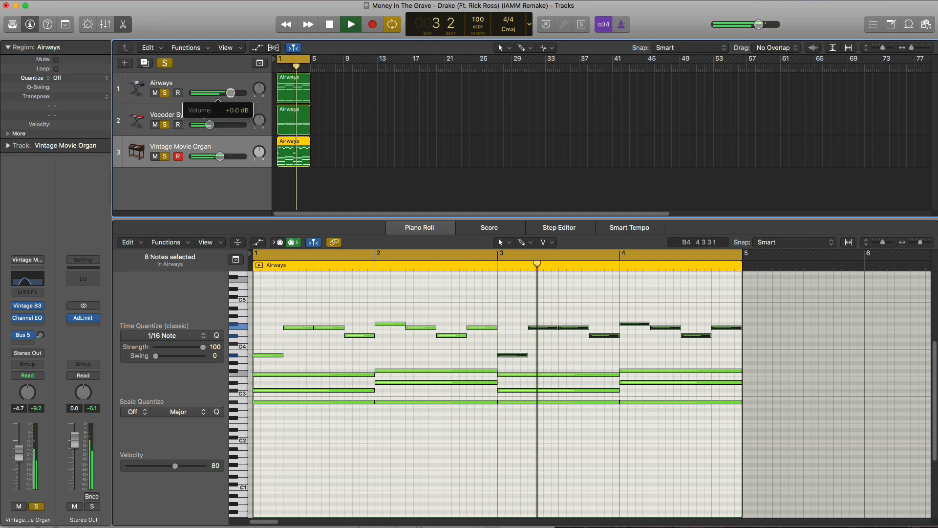
pyautogui.moveTo(231, 93); pyautogui.dragTo(223, 93)
pyautogui.moveTo(219, 157); pyautogui.dragTo(225, 156)
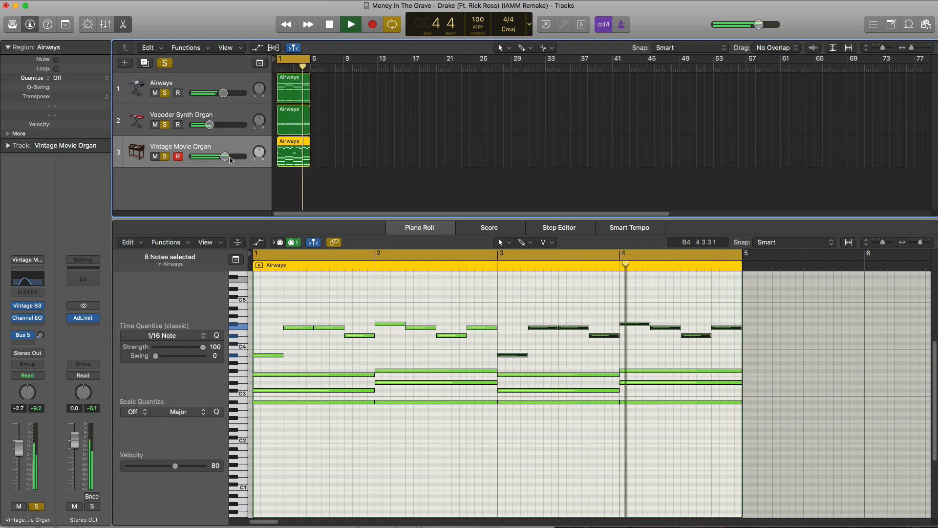
# Step: Add a new software instrument track and load the Sculpture modeling synth on it
pyautogui.press('e')
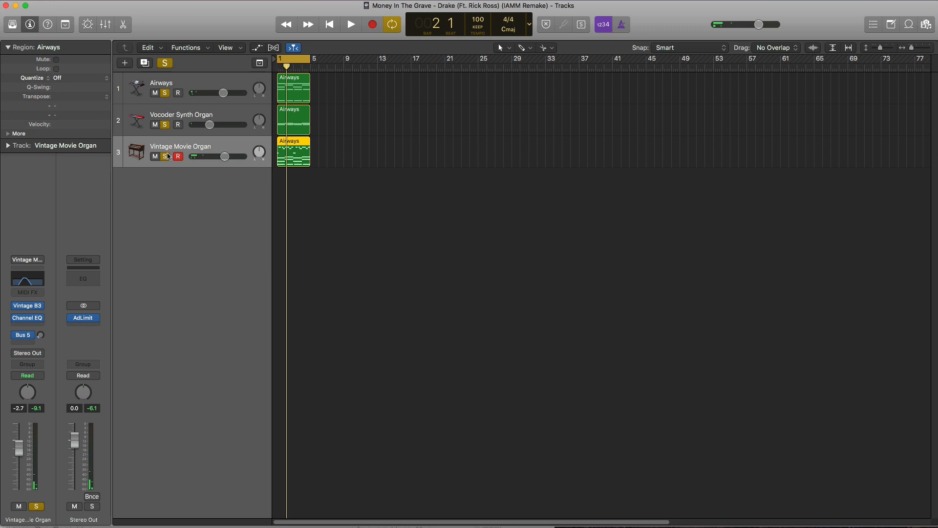
pyautogui.click(126, 63)
pyautogui.press('Return')
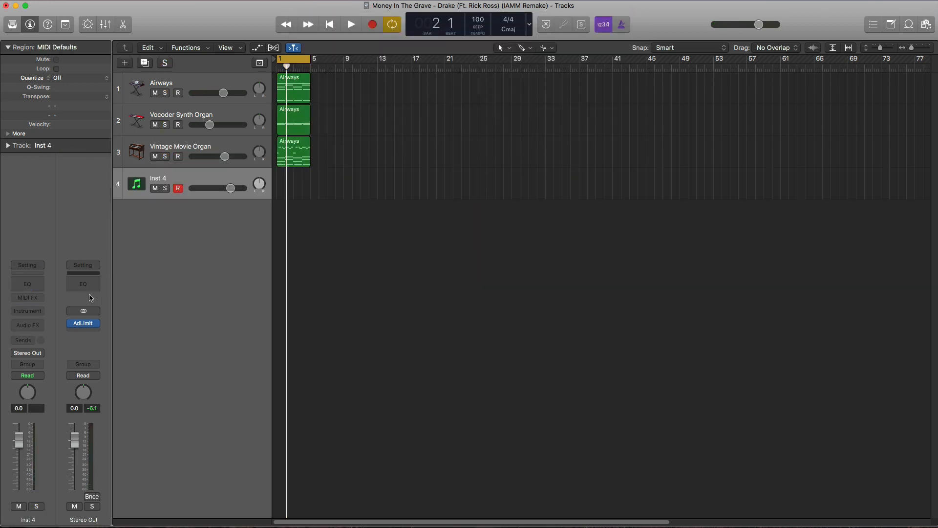
pyautogui.click(27, 313)
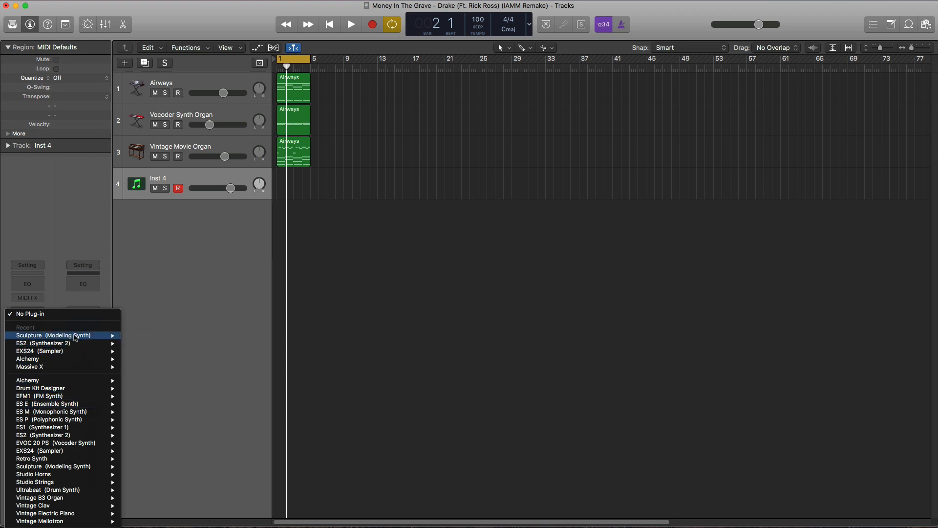
pyautogui.click(78, 337)
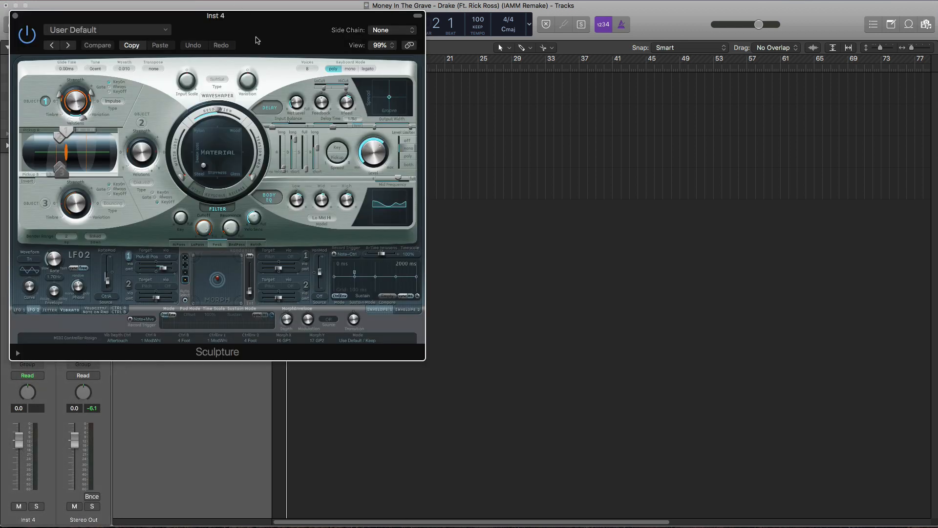
pyautogui.moveTo(258, 40); pyautogui.dragTo(639, 116)
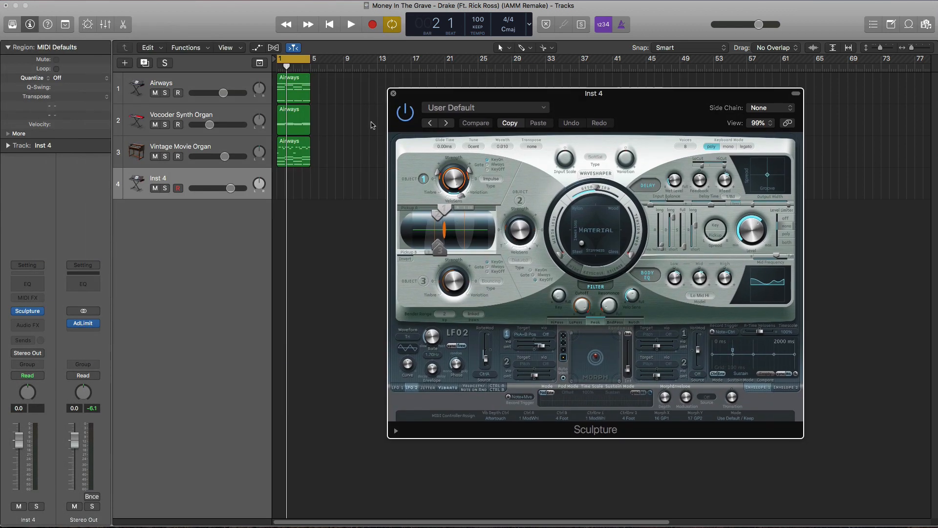
pyautogui.press('super+w')
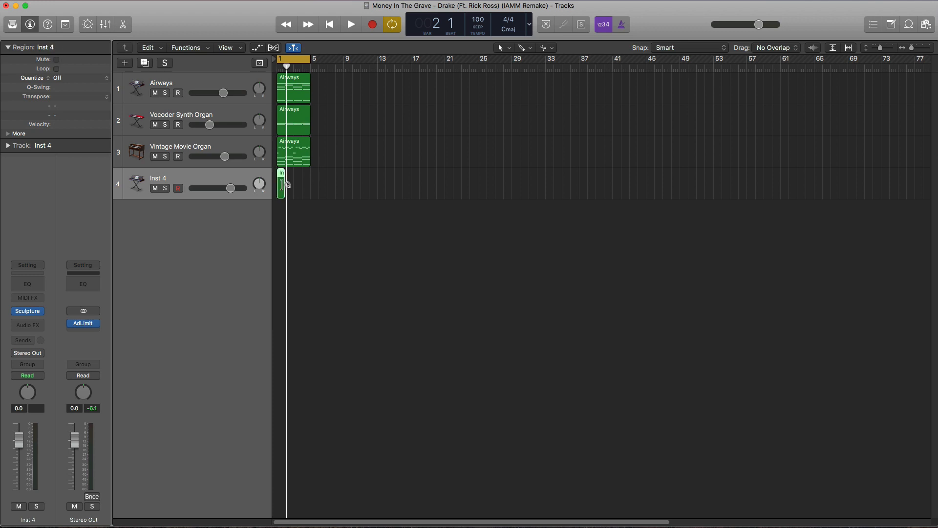
# Step: Copy the Vintage Movie Organ region onto the Inst 4 track at bar 1 and play the track soloed
pyautogui.moveTo(301, 151); pyautogui.dragTo(302, 183)
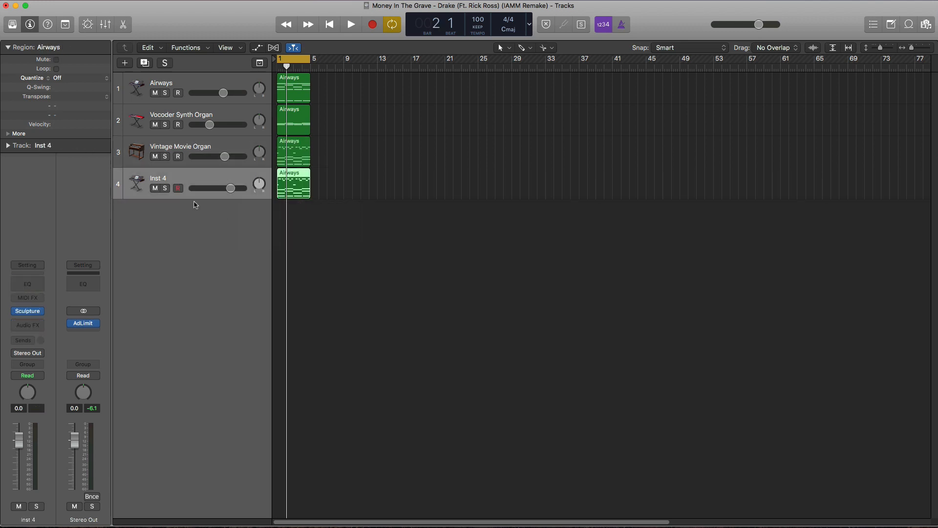
pyautogui.click(165, 189)
pyautogui.press('Return')
pyautogui.press('space')
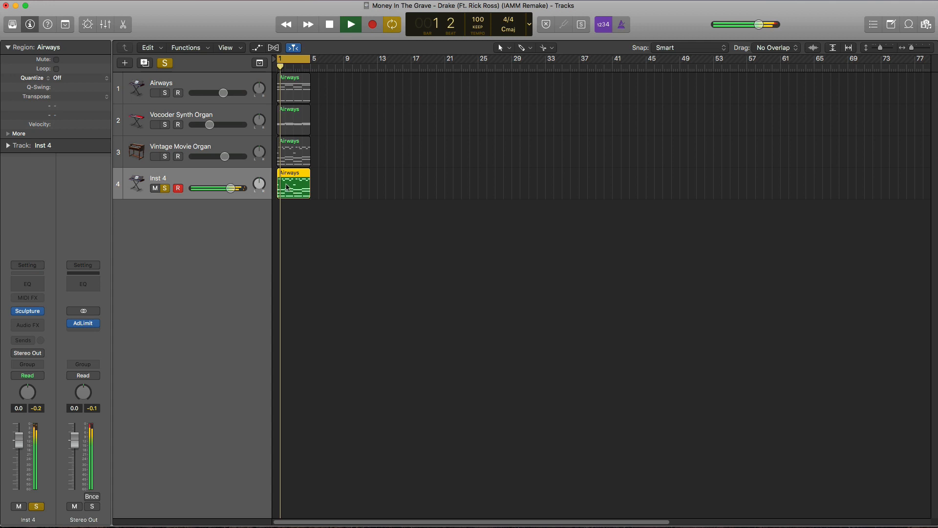
# Step: Delete the chord notes below the melody from the Inst 4 region and play back the remaining melody
pyautogui.doubleClick(293, 191)
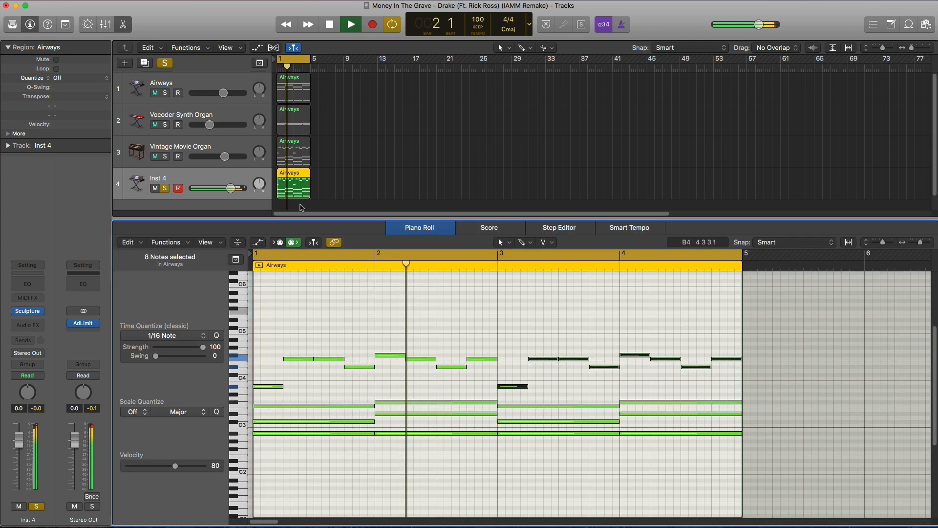
pyautogui.press('space')
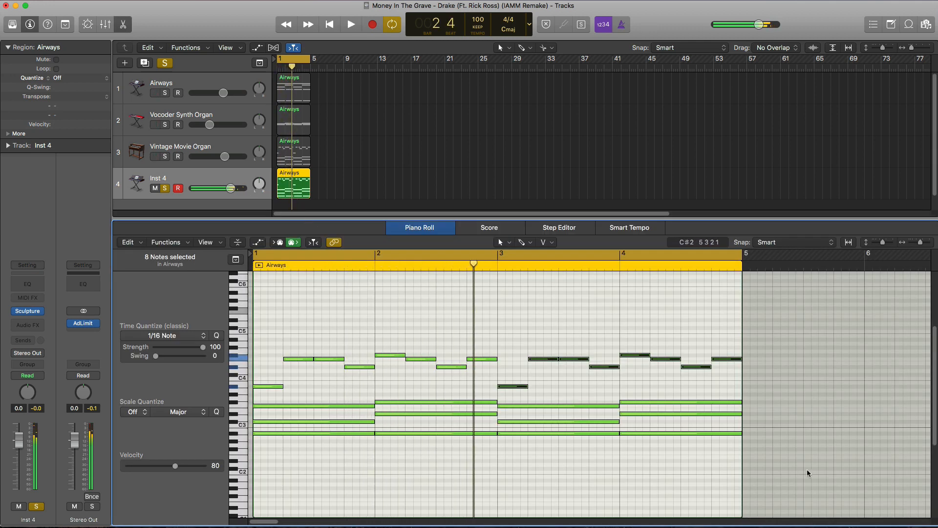
pyautogui.moveTo(808, 473); pyautogui.dragTo(302, 398)
pyautogui.press('Delete')
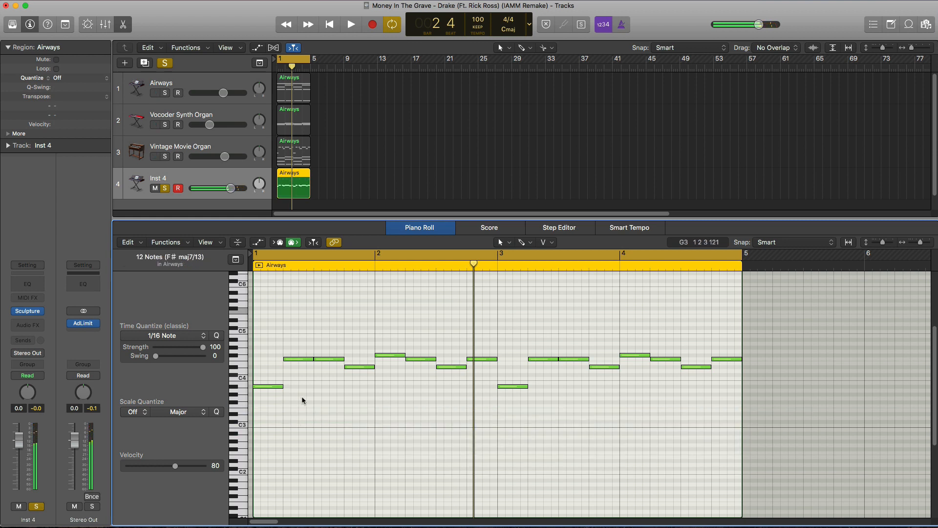
pyautogui.press('space')
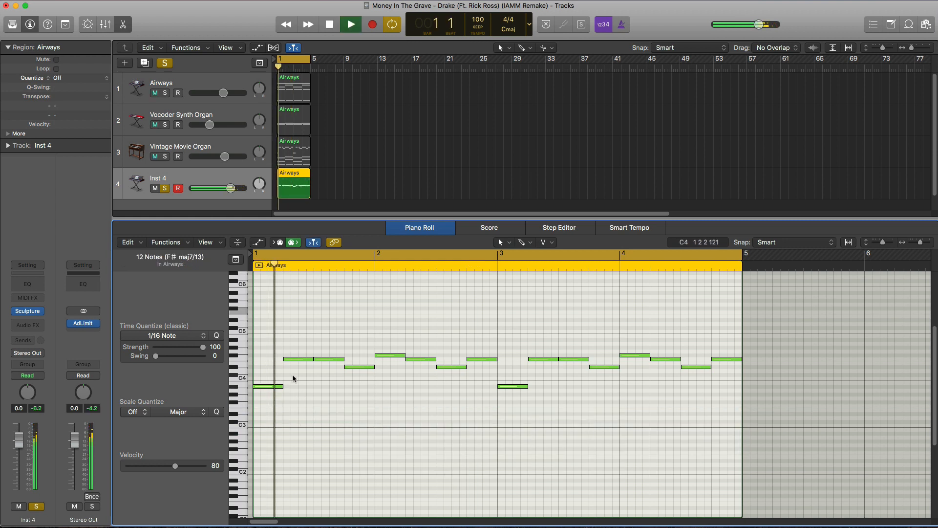
# Step: Transpose all the melody notes in the Inst 4 region down one octave and listen to the result
pyautogui.press('super+a')
pyautogui.hotkey('shift', 'alt', 'Down')
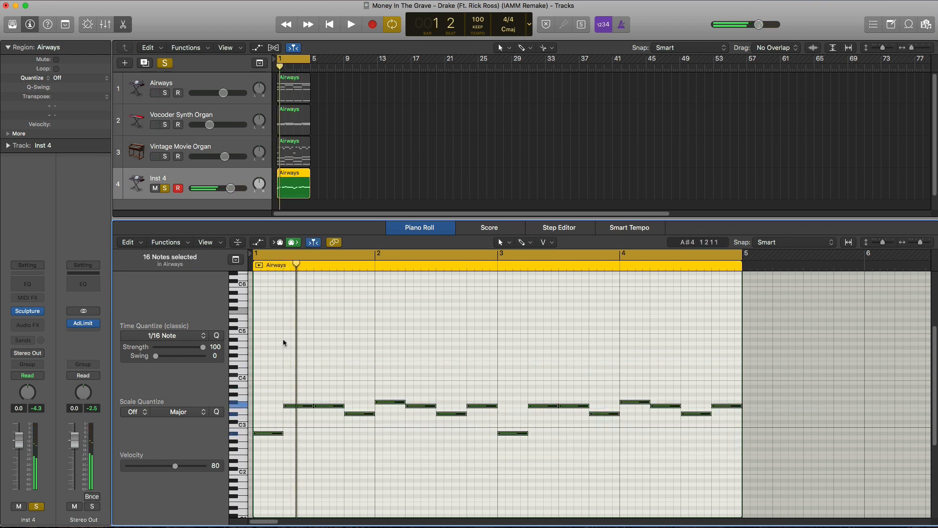
pyautogui.press('space')
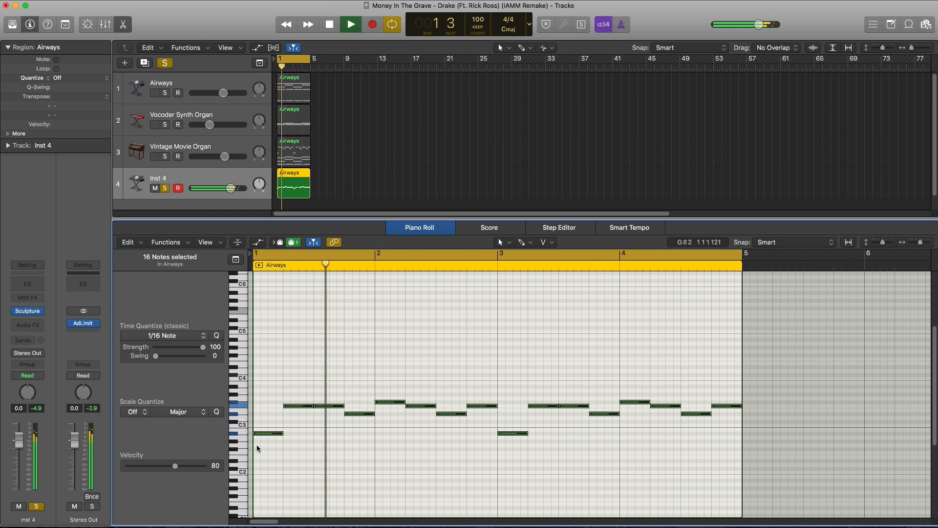
pyautogui.press('space')
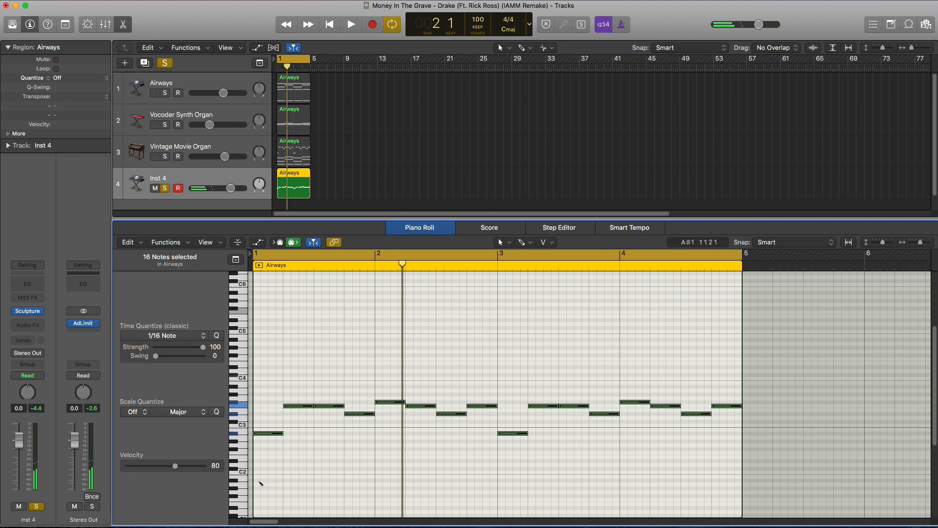
# Step: Fill bars 1 to 4 of the Inst 4 region with one-beat A#1 notes and lower the track volume to -3.4 dB
pyautogui.keyDown('super'); pyautogui.click(255, 480); pyautogui.keyUp('super')
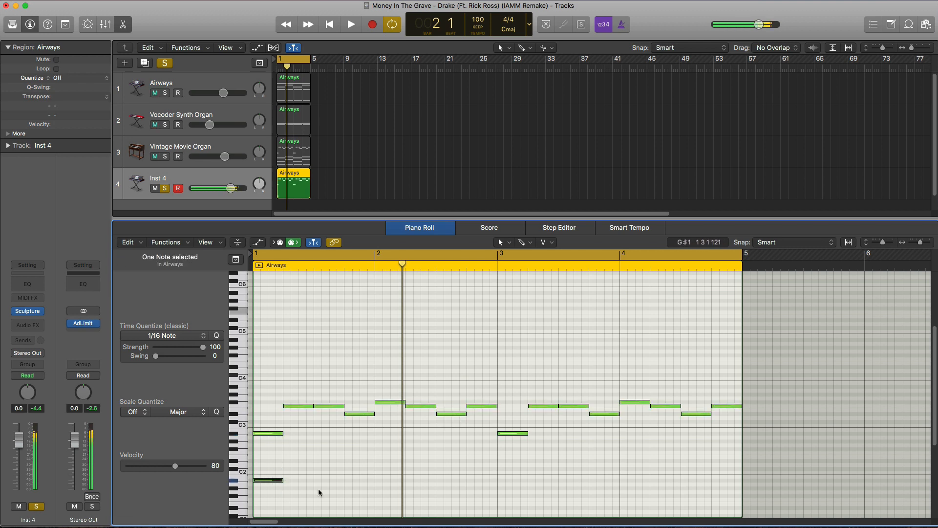
pyautogui.moveTo(311, 483); pyautogui.dragTo(259, 474)
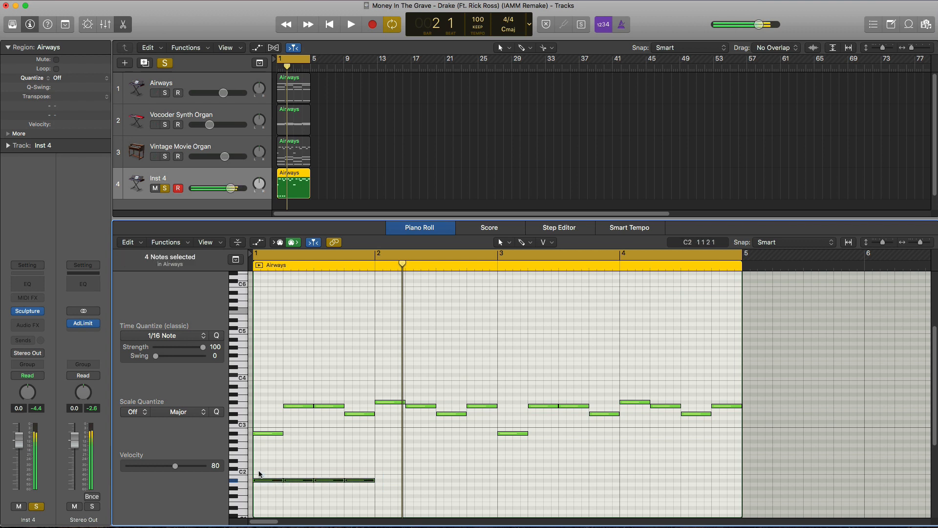
pyautogui.press('super+r')
pyautogui.press('space')
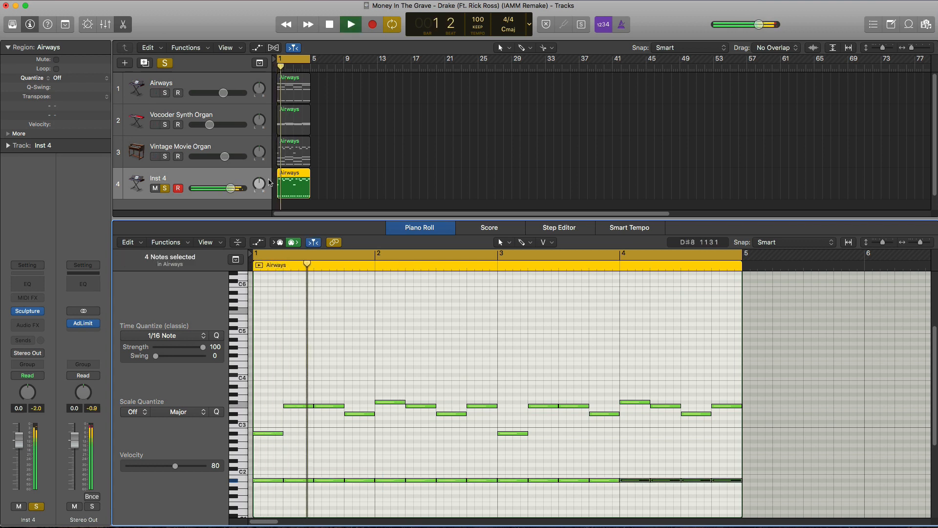
pyautogui.moveTo(224, 181); pyautogui.dragTo(217, 184)
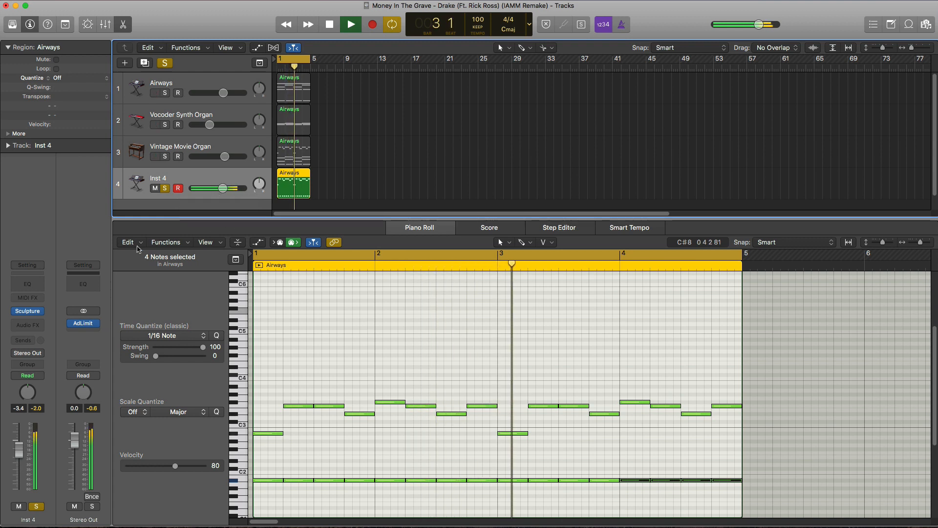
# Step: Move the Material pad point upward in Inst 4's Sculpture during playback and lower the track volume to -12.6 dB
pyautogui.press('space')
pyautogui.click(22, 310)
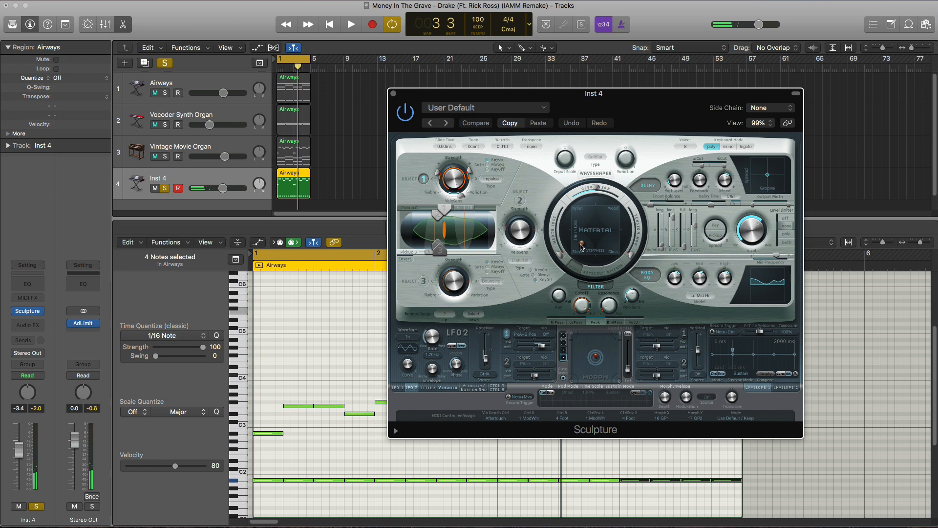
pyautogui.press('space')
pyautogui.moveTo(581, 245); pyautogui.dragTo(582, 226)
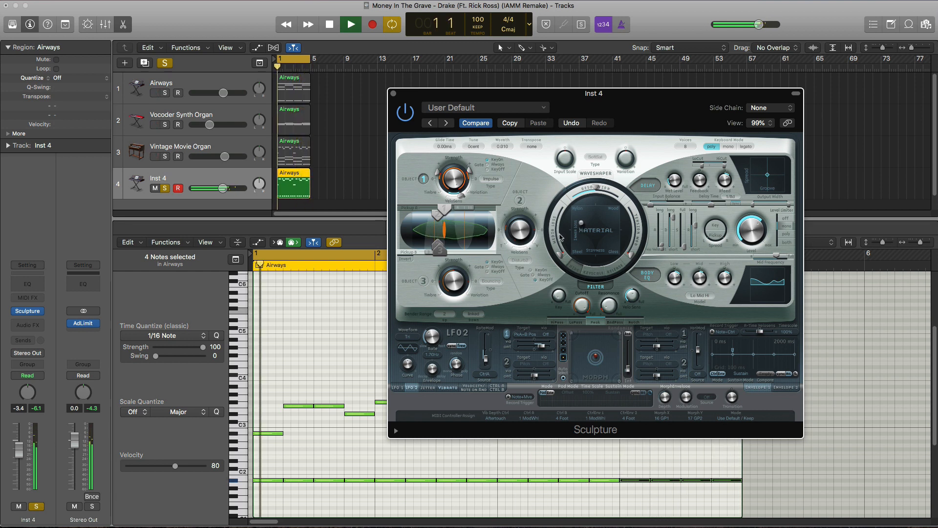
pyautogui.press('space')
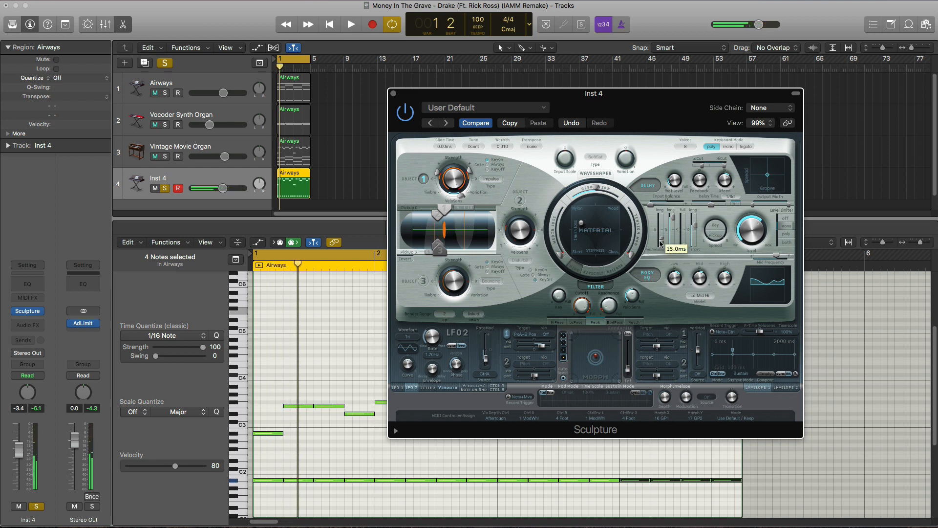
pyautogui.press('space')
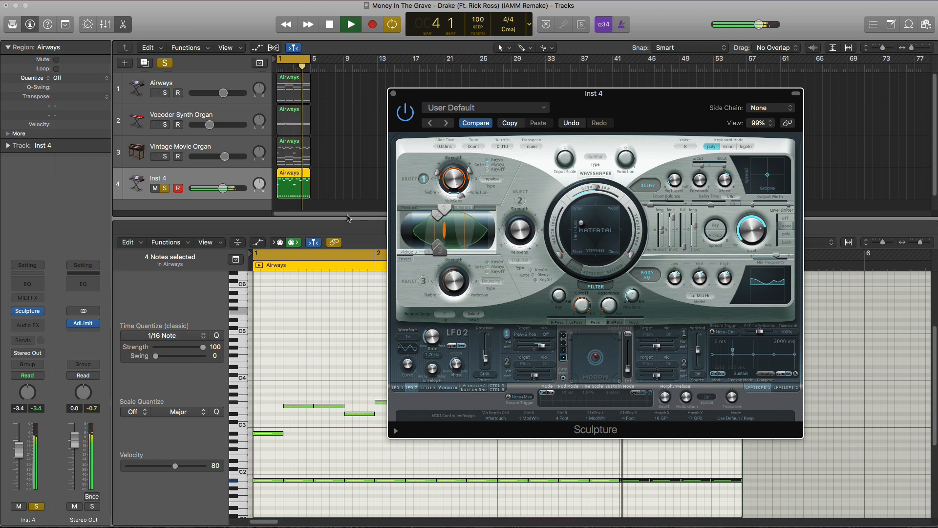
pyautogui.moveTo(223, 188); pyautogui.dragTo(220, 188)
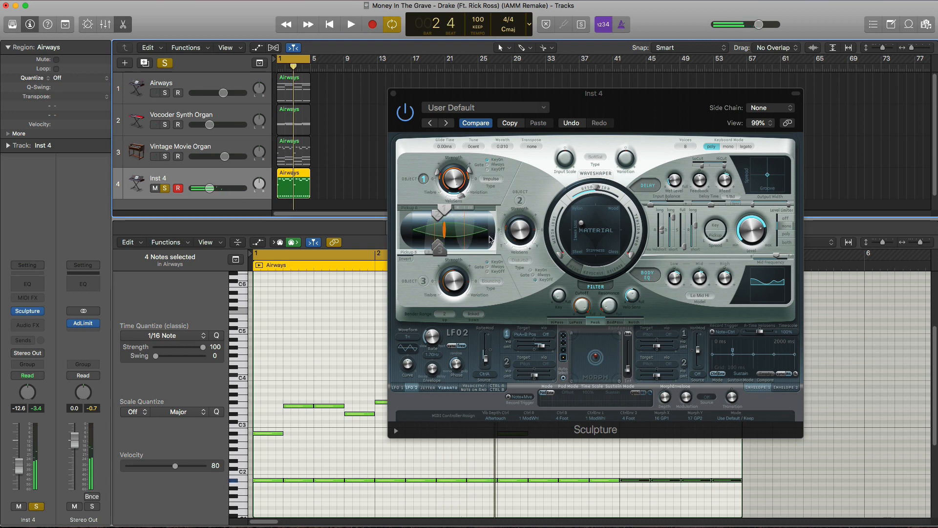
pyautogui.click(393, 93)
# Step: Add a Channel EQ to Inst 4 and turn on its high cut at 290 Hz during playback
pyautogui.click(31, 287)
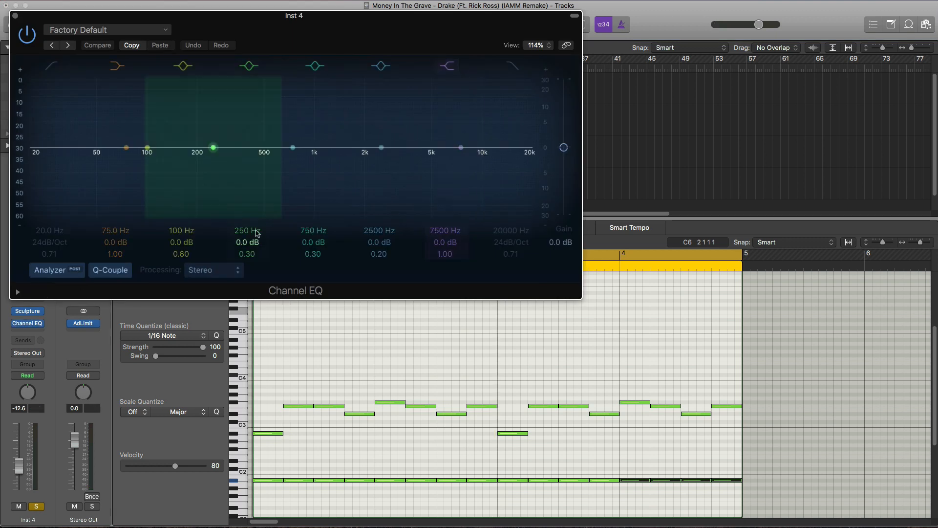
pyautogui.press('space')
pyautogui.moveTo(371, 9); pyautogui.dragTo(499, 74)
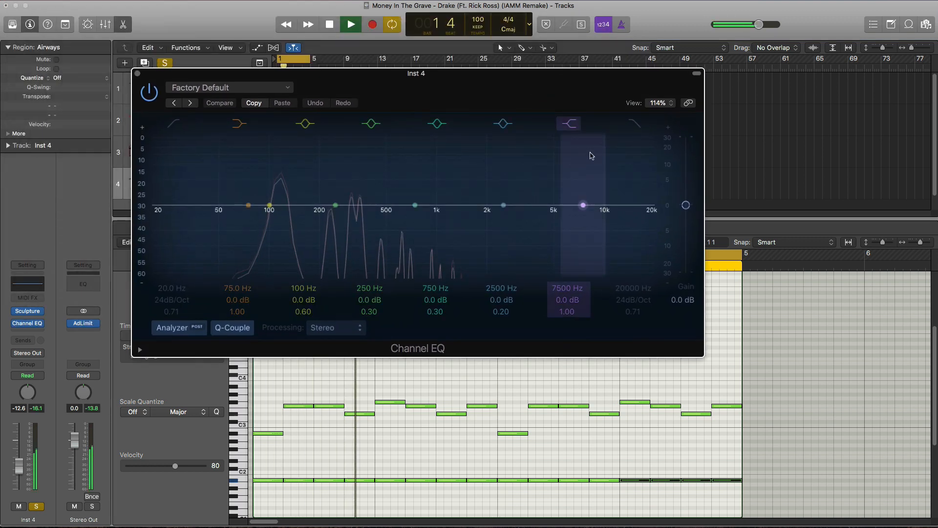
pyautogui.click(634, 124)
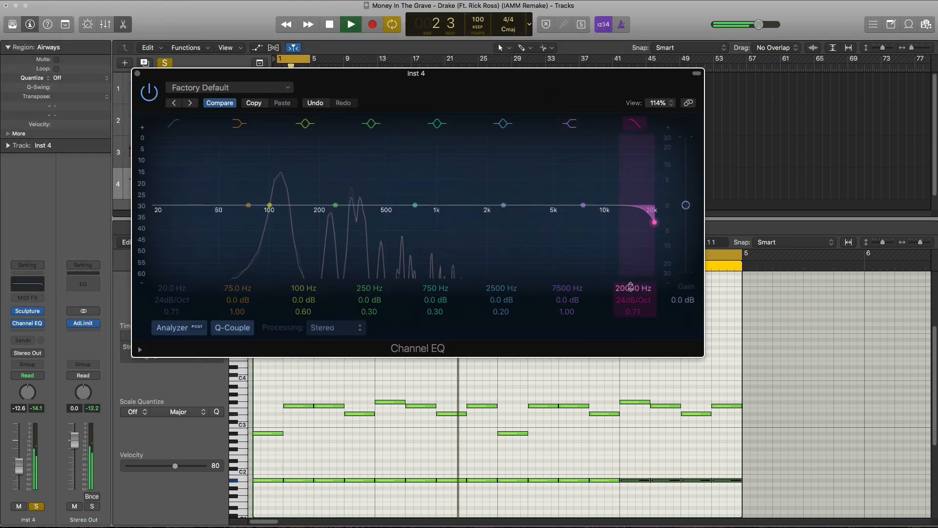
pyautogui.moveTo(654, 222); pyautogui.dragTo(346, 223)
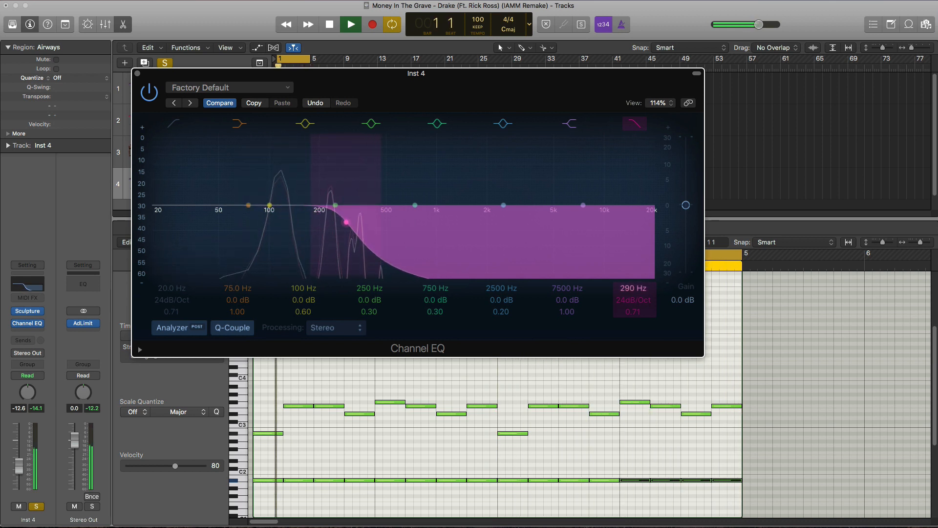
# Step: Turn on the low cut in Inst 4's Channel EQ at 340 Hz and set the high cut to 430 Hz with a Q of 0.67
pyautogui.click(183, 128)
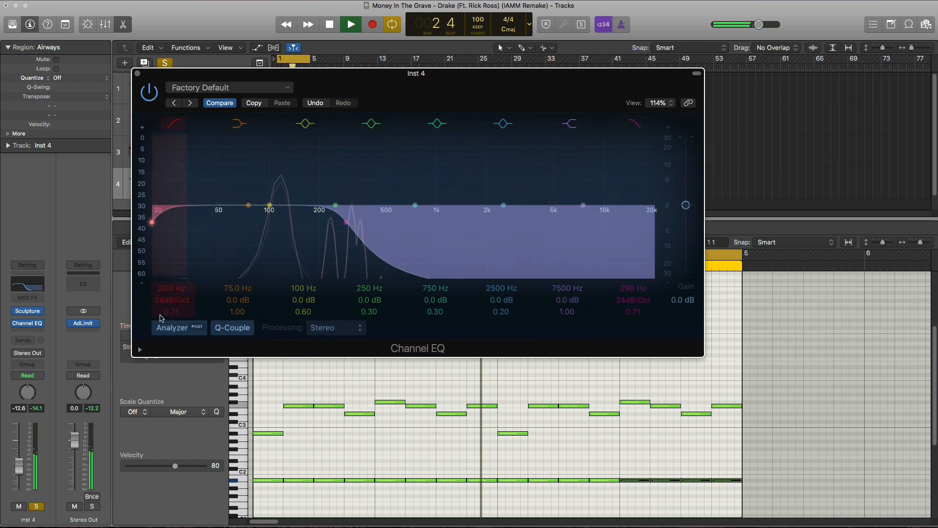
pyautogui.moveTo(153, 222); pyautogui.dragTo(375, 226)
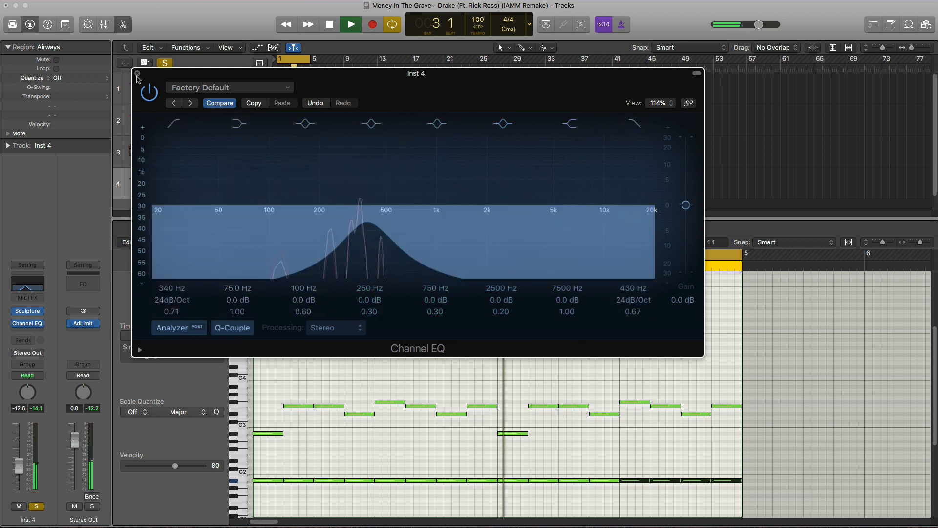
pyautogui.click(136, 74)
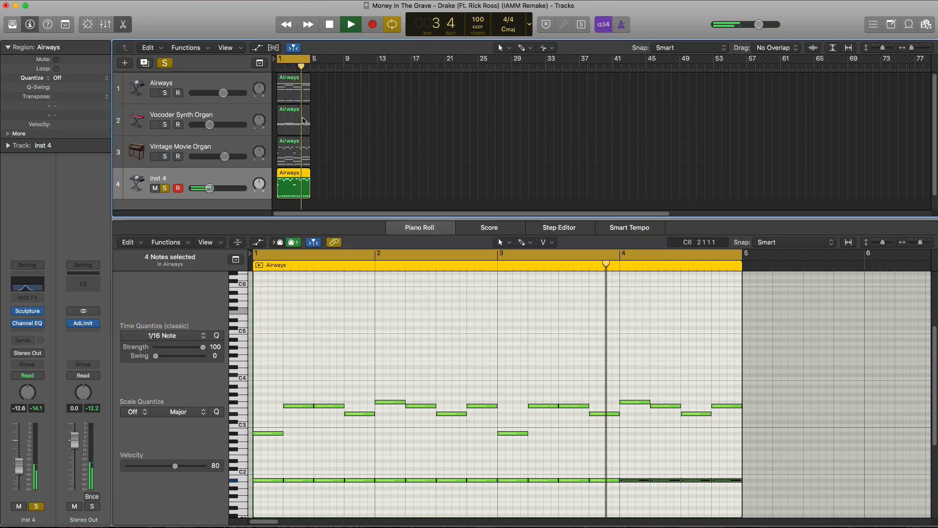
# Step: Stop playback, add a software instrument track and copy the Inst 4 region onto it at bar 1
pyautogui.press('space')
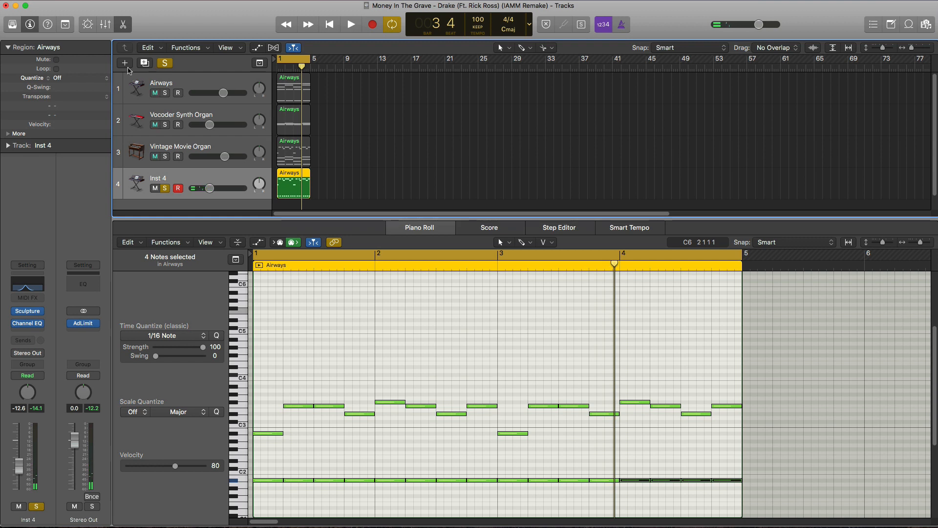
pyautogui.click(128, 68)
pyautogui.press('Return')
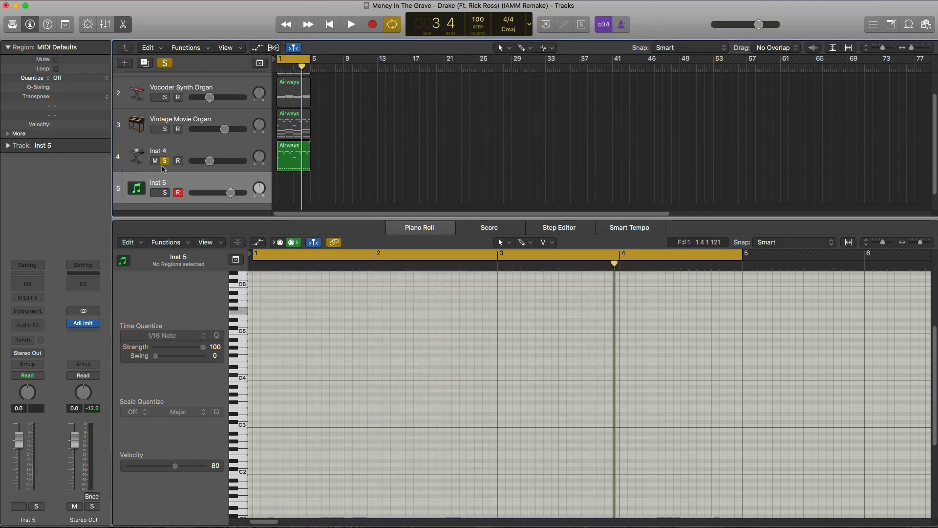
pyautogui.moveTo(284, 166); pyautogui.dragTo(276, 182)
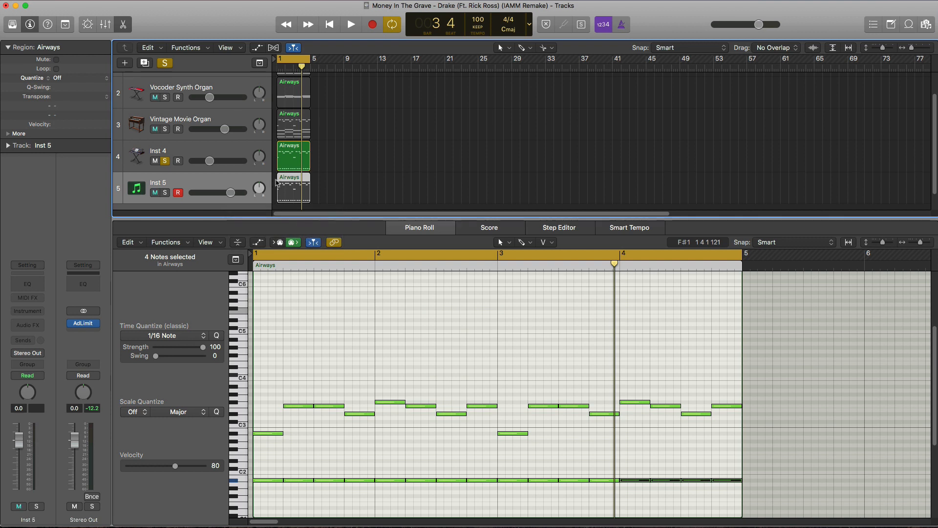
# Step: Solo only Inst 5 and delete the row of low A#1 notes from its region
pyautogui.keyDown('alt'); pyautogui.click(164, 192); pyautogui.keyUp('alt')
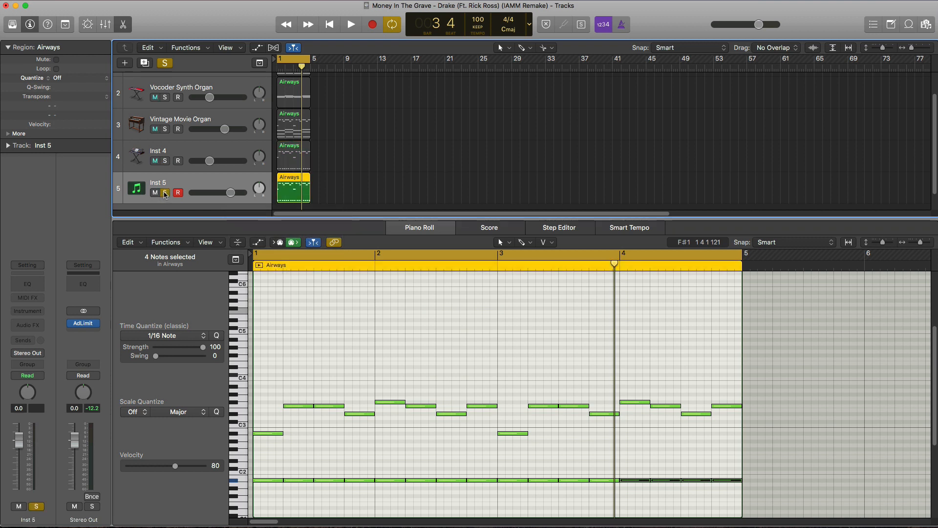
pyautogui.click(166, 162)
pyautogui.click(165, 161)
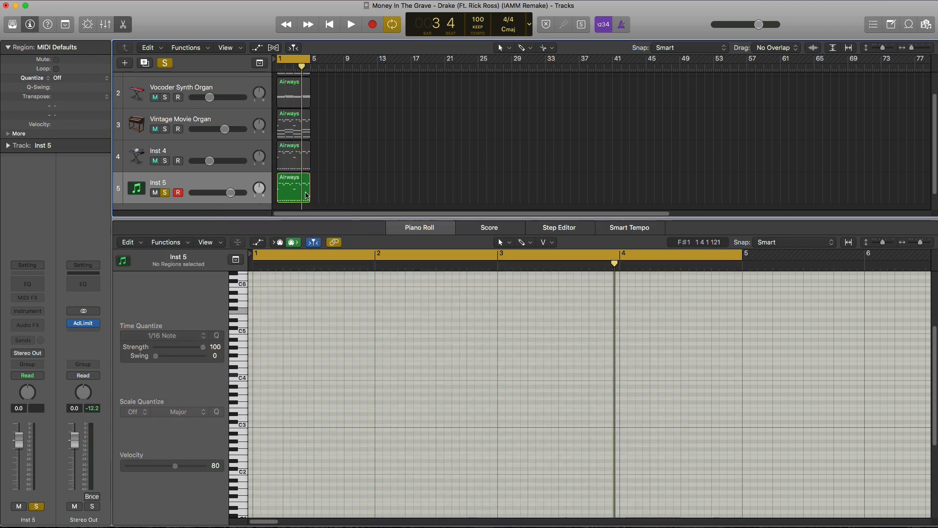
pyautogui.click(299, 200)
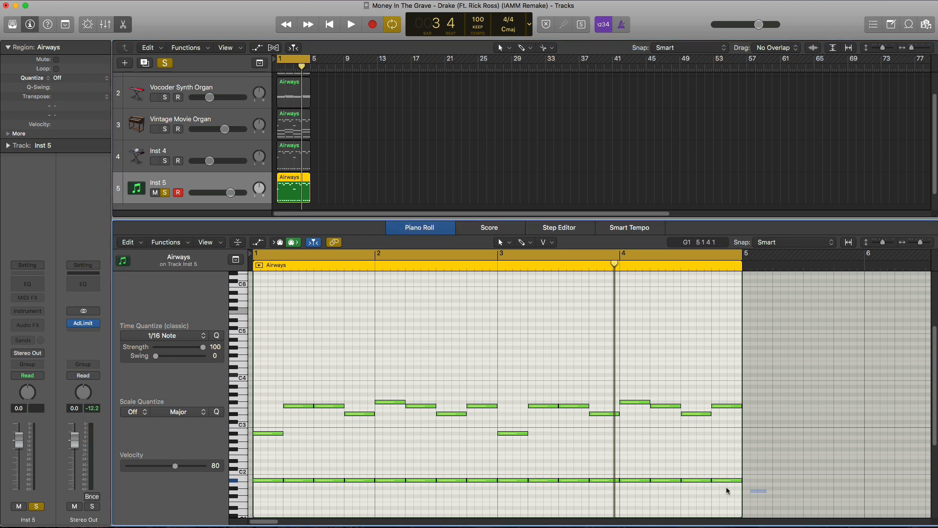
pyautogui.moveTo(766, 487); pyautogui.dragTo(246, 478)
pyautogui.press('Delete')
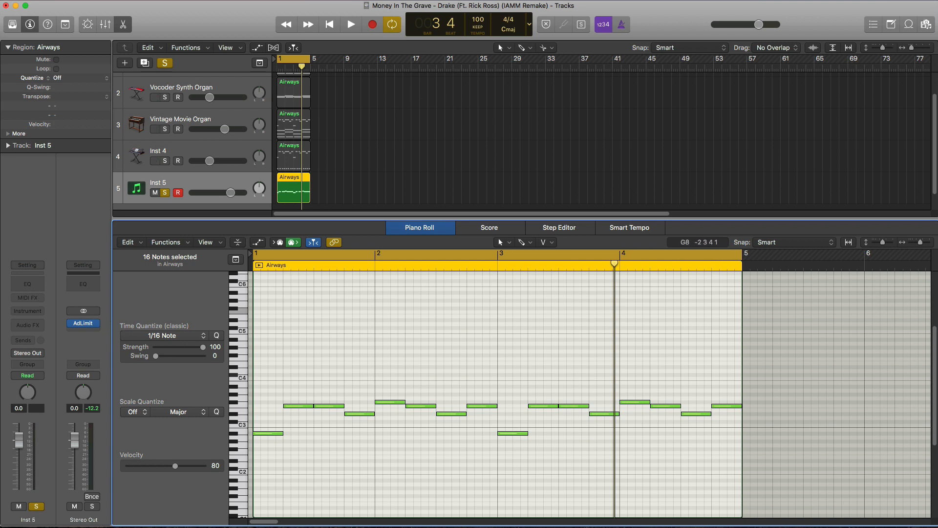
# Step: Load the Micro Pulse patch from the Classics synthesizer sounds onto Inst 5 and audition it
pyautogui.click(14, 30)
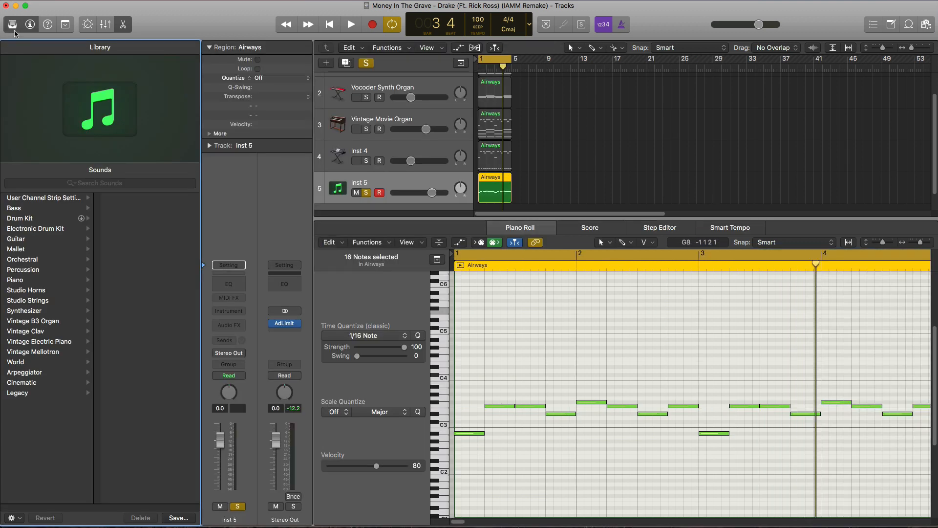
pyautogui.click(24, 310)
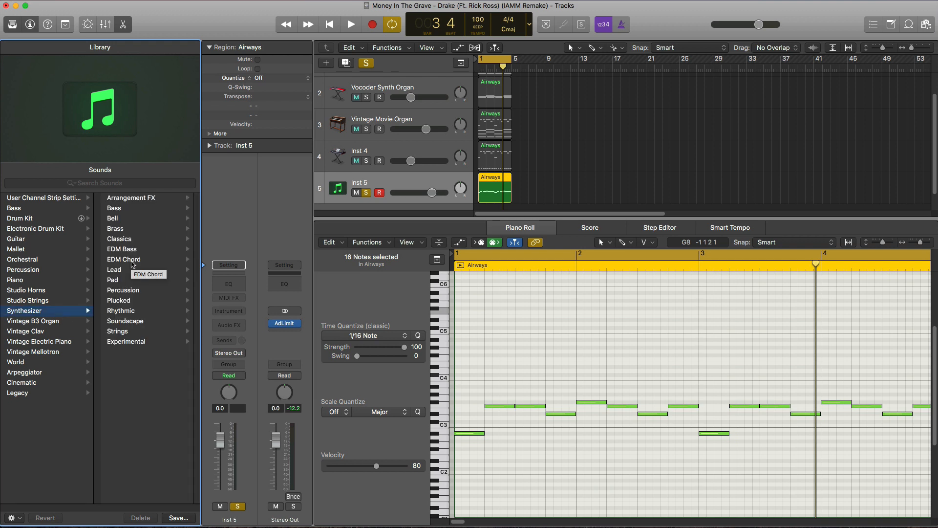
pyautogui.click(128, 239)
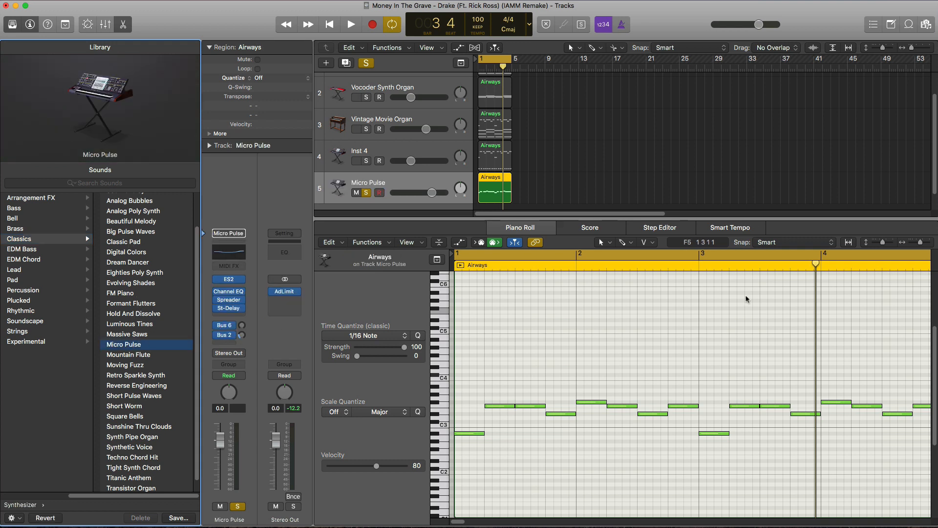
pyautogui.press('space')
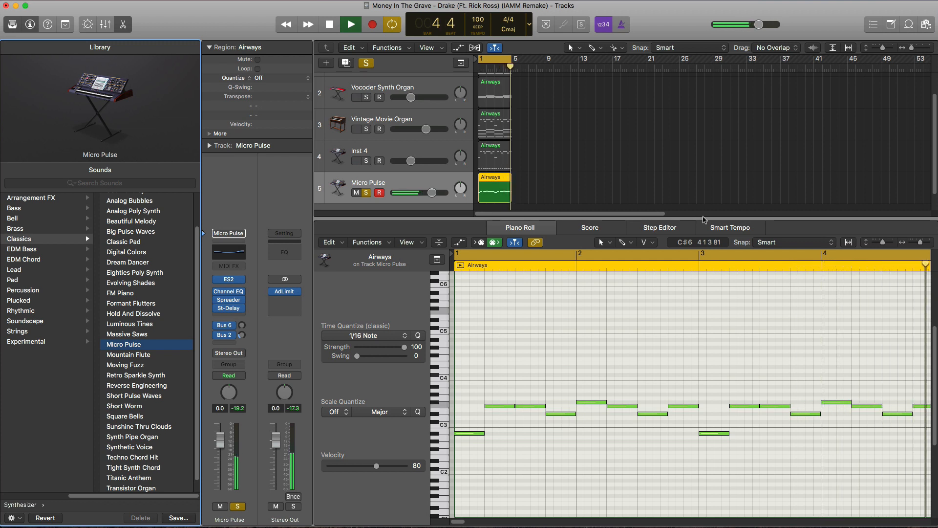
pyautogui.press('space')
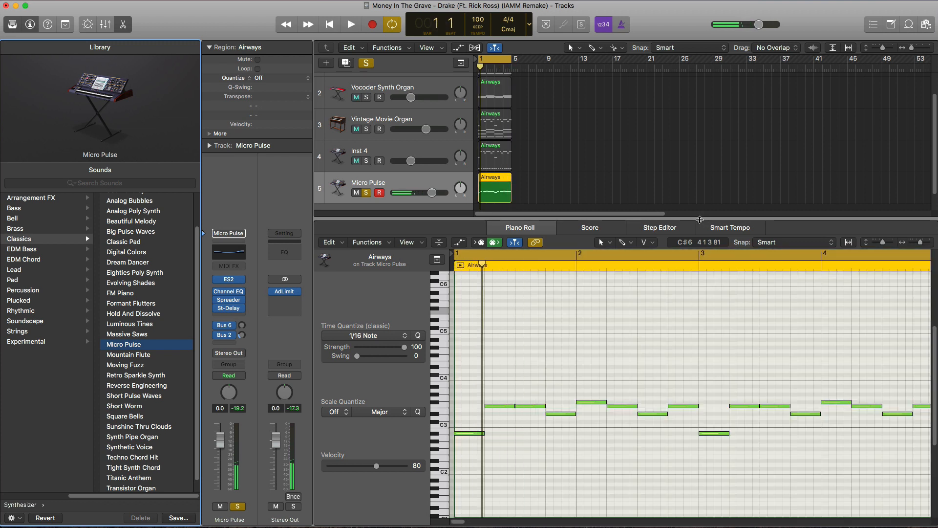
# Step: Solo Inst 4 alongside Micro Pulse during playback and lower Micro Pulse's volume to -9.6 dB
pyautogui.press('space')
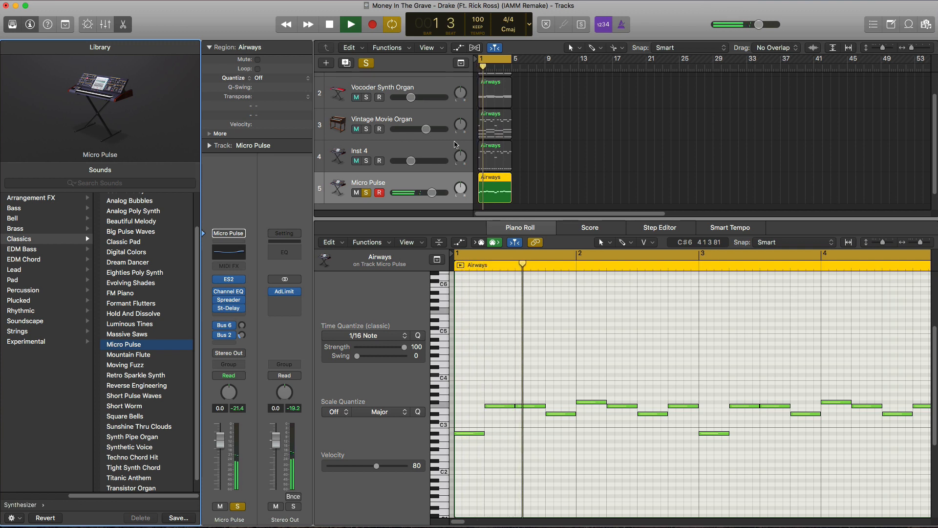
pyautogui.click(366, 161)
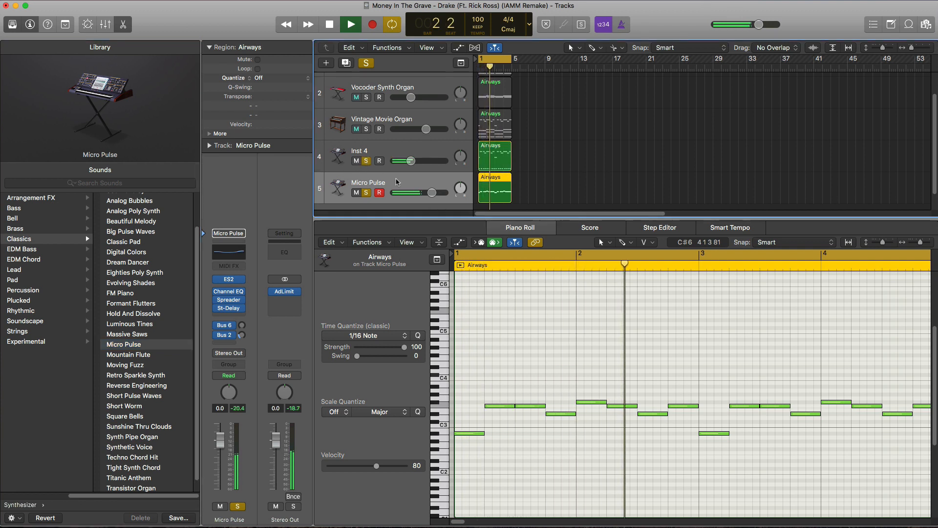
pyautogui.moveTo(433, 193); pyautogui.dragTo(415, 192)
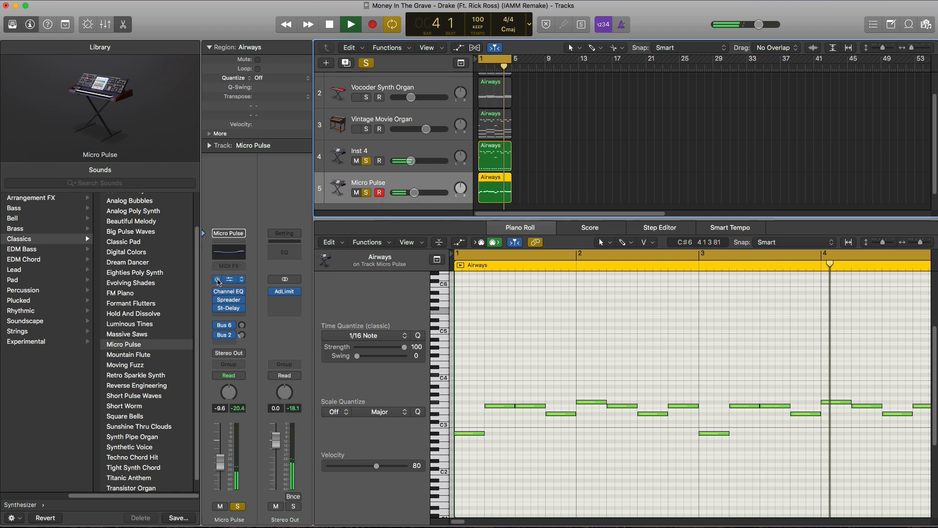
# Step: Raise the envelope 3 attack in Micro Pulse's ES2 to 170 ms and lower the track volume to -13.8 dB
pyautogui.click(231, 281)
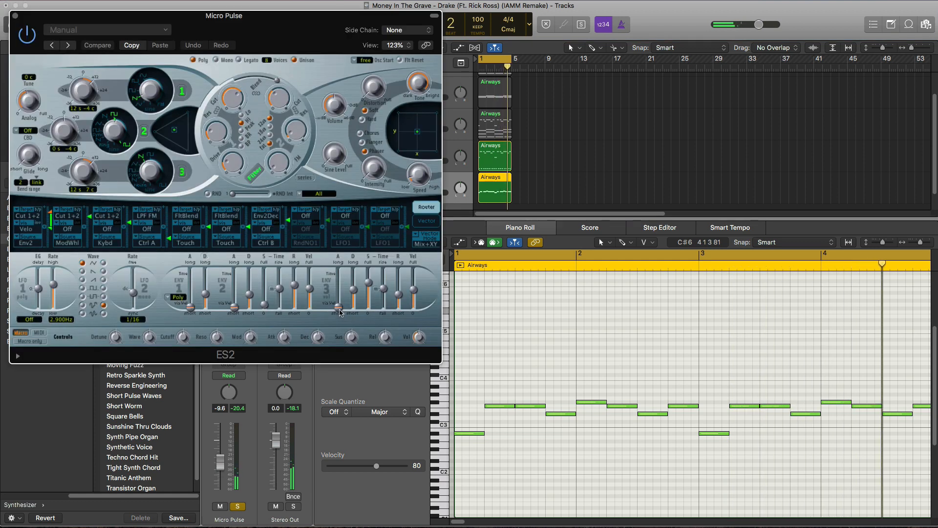
pyautogui.moveTo(338, 308); pyautogui.dragTo(340, 299)
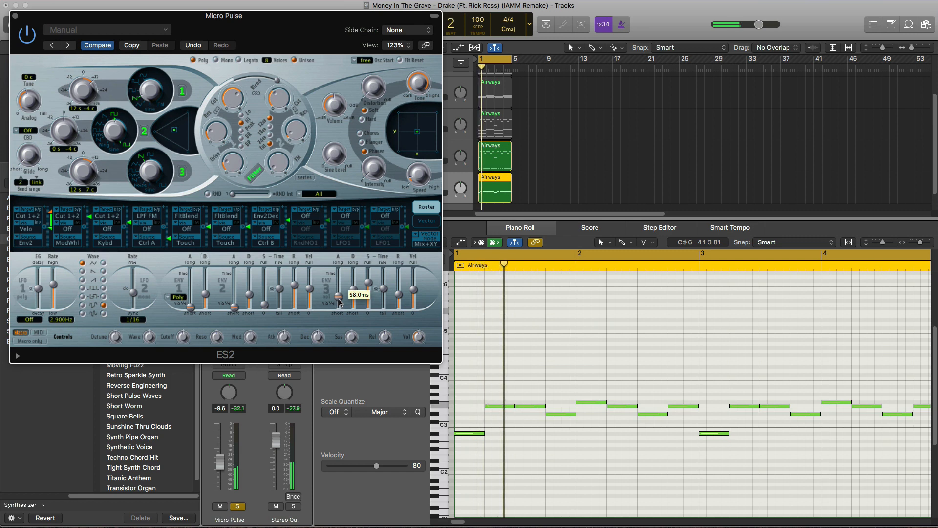
pyautogui.moveTo(340, 292); pyautogui.dragTo(341, 294)
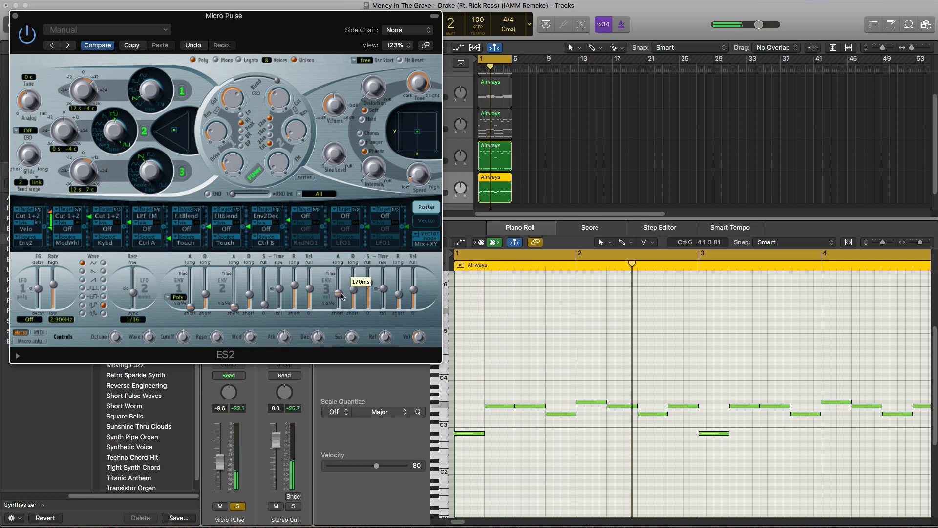
pyautogui.click(16, 16)
pyautogui.press('p')
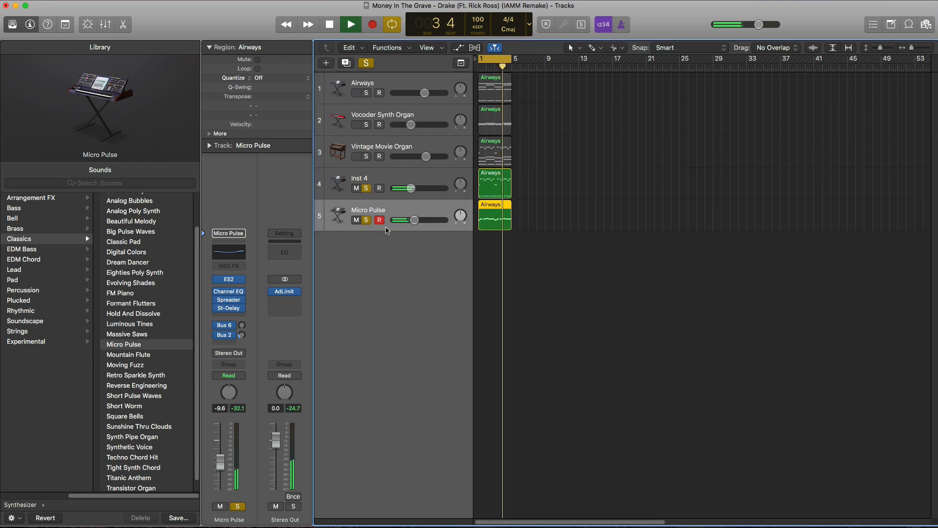
pyautogui.moveTo(415, 220); pyautogui.dragTo(410, 220)
pyautogui.press('space')
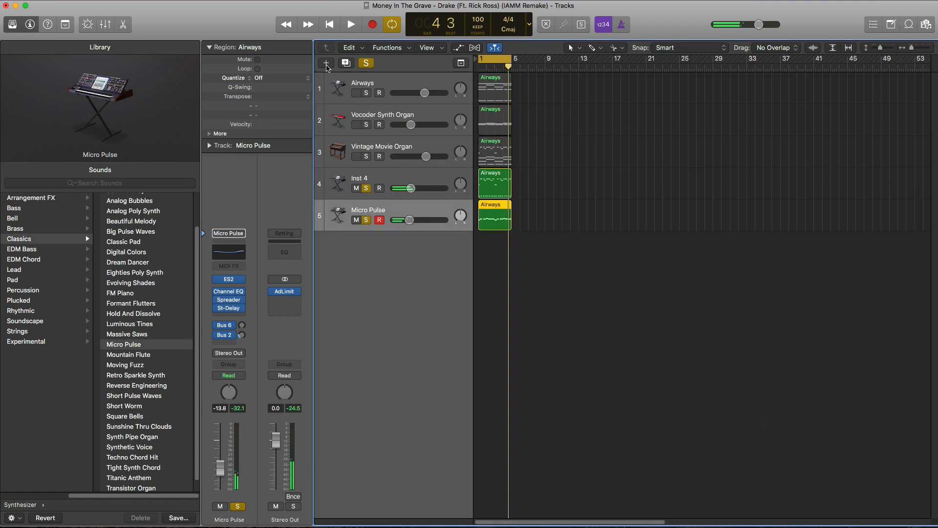
# Step: Add another software instrument track, clear all solos and copy the Micro Pulse region onto the new track at bar 1
pyautogui.click(326, 64)
pyautogui.press('Return')
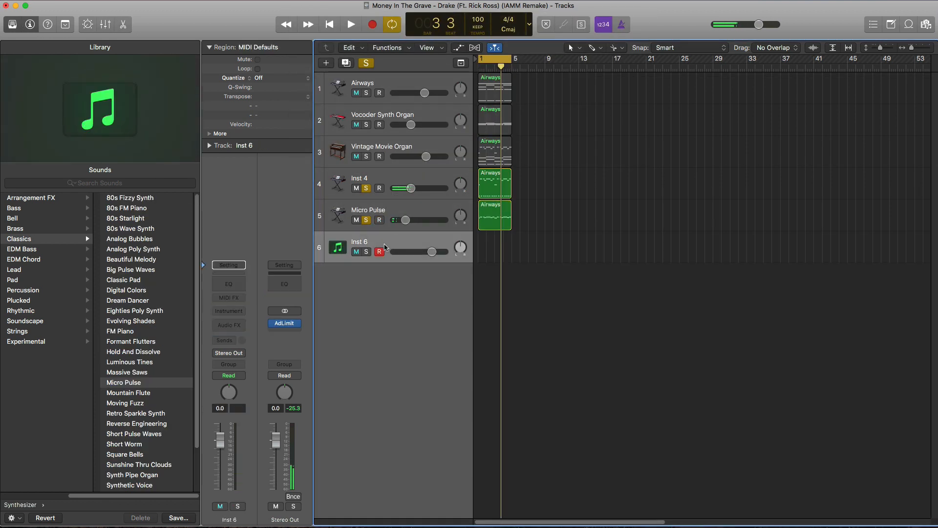
pyautogui.keyDown('alt'); pyautogui.click(366, 253); pyautogui.keyUp('alt')
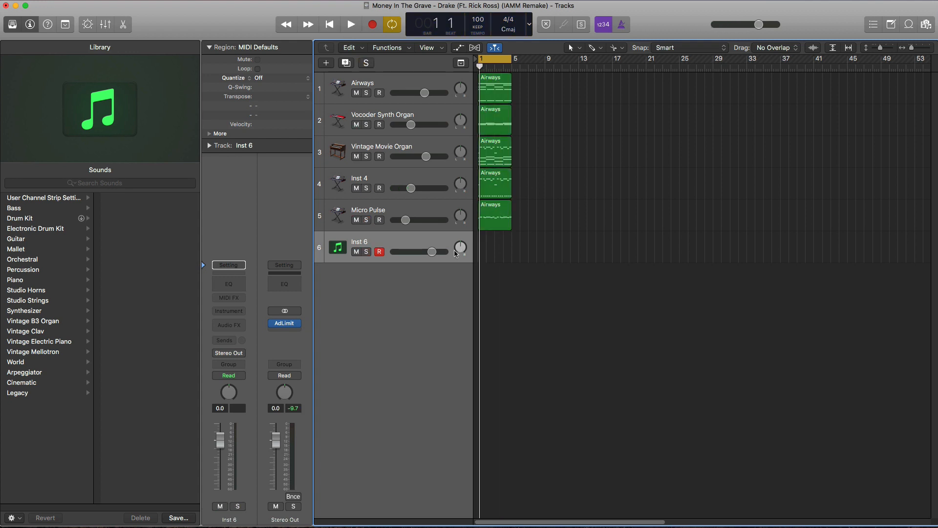
pyautogui.moveTo(502, 222); pyautogui.dragTo(503, 247)
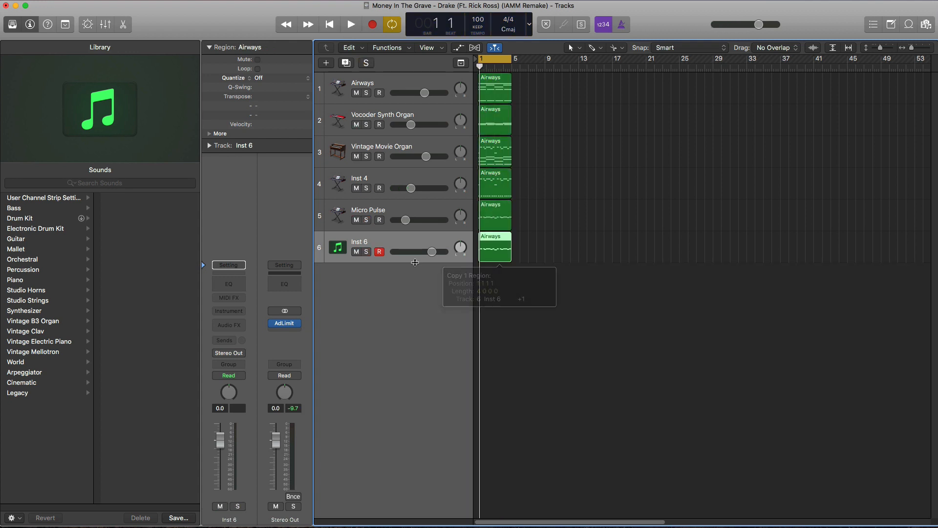
# Step: Load the stereo Sculpture synth on Inst 6 and move its window clear of the track list
pyautogui.click(235, 312)
pyautogui.moveTo(268, 337)
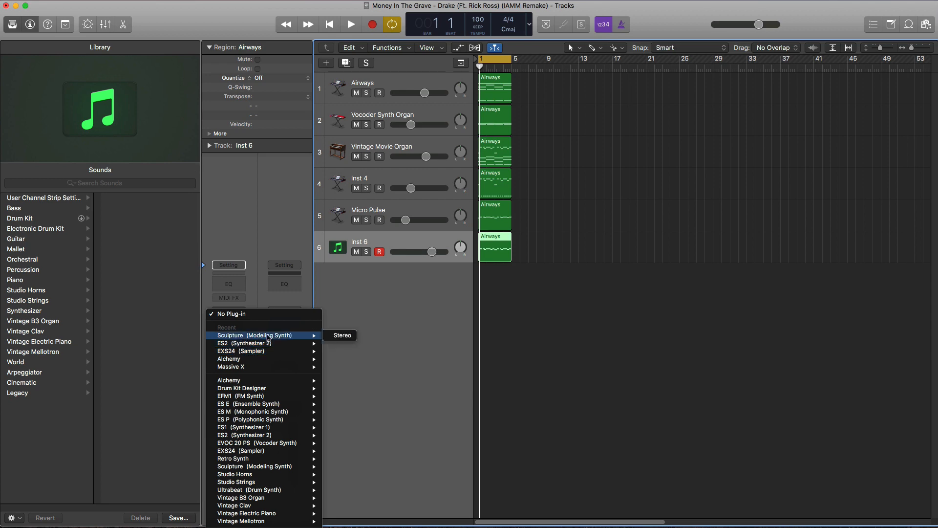
pyautogui.click(335, 337)
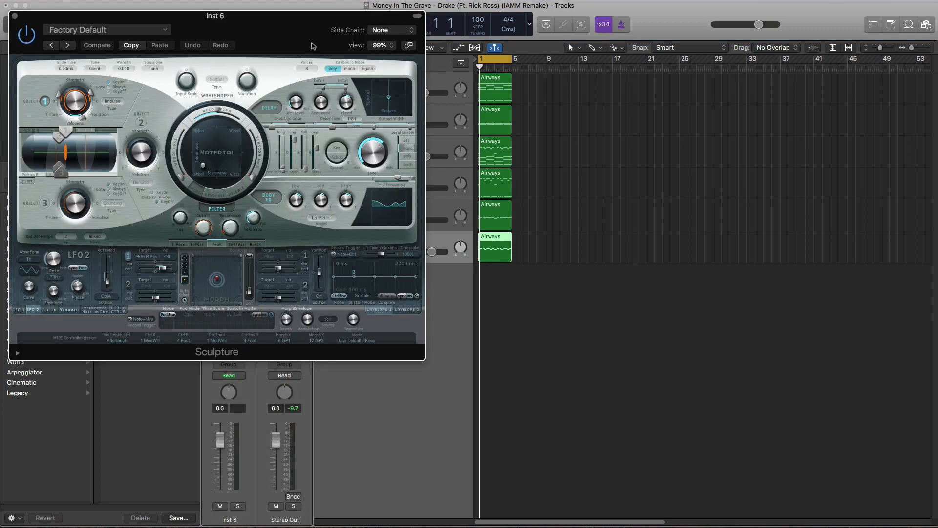
pyautogui.moveTo(312, 40)
pyautogui.mouseDown()
pyautogui.moveTo(466, 349)
pyautogui.moveTo(428, 301)
pyautogui.moveTo(426, 107)
pyautogui.moveTo(440, 111)
pyautogui.mouseUp()
# Step: Solo Inst 6 and load the Artificial Flavors preset from Sculpture's Modeled Pads
pyautogui.click(366, 251)
pyautogui.press('space')
pyautogui.click(322, 98)
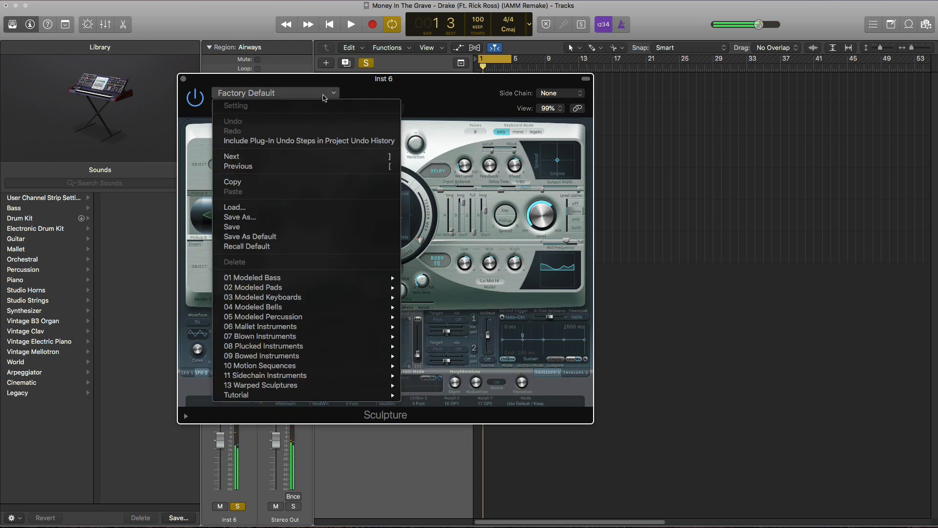
pyautogui.moveTo(296, 291)
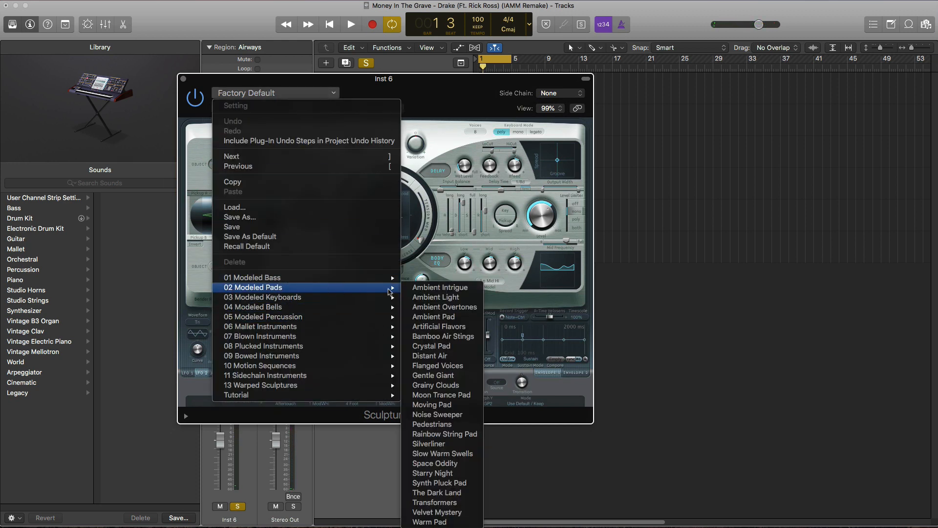
pyautogui.click(436, 329)
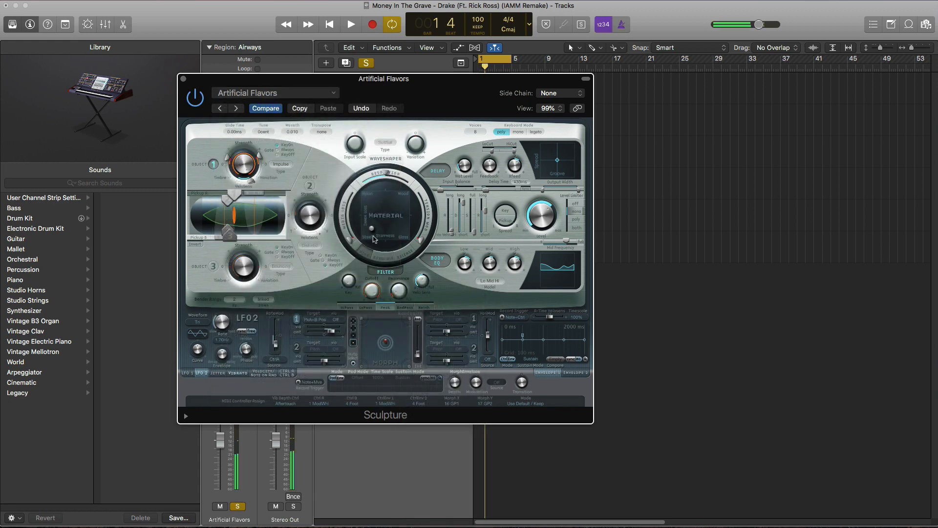
# Step: Move the Material pad point slightly toward Steel in Sculpture during playback and close the synth window
pyautogui.press('space')
pyautogui.moveTo(370, 232); pyautogui.dragTo(368, 234)
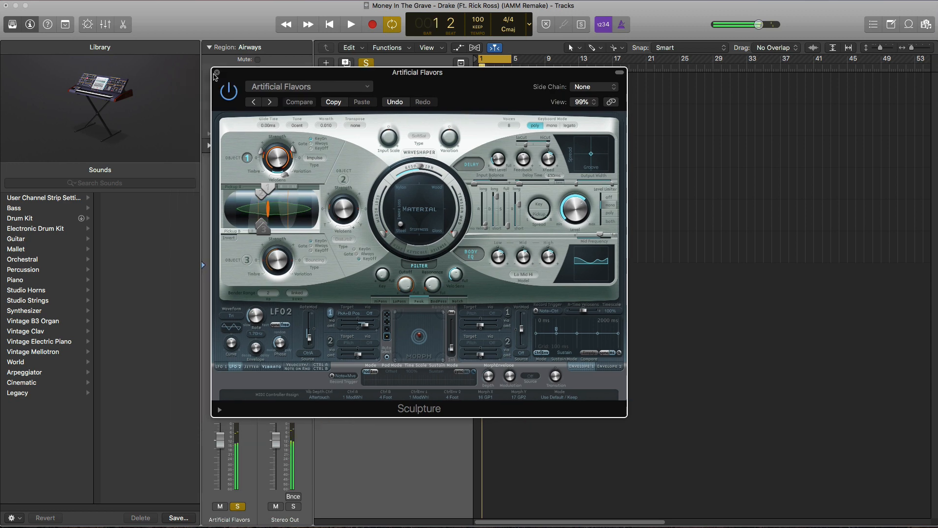
pyautogui.click(217, 73)
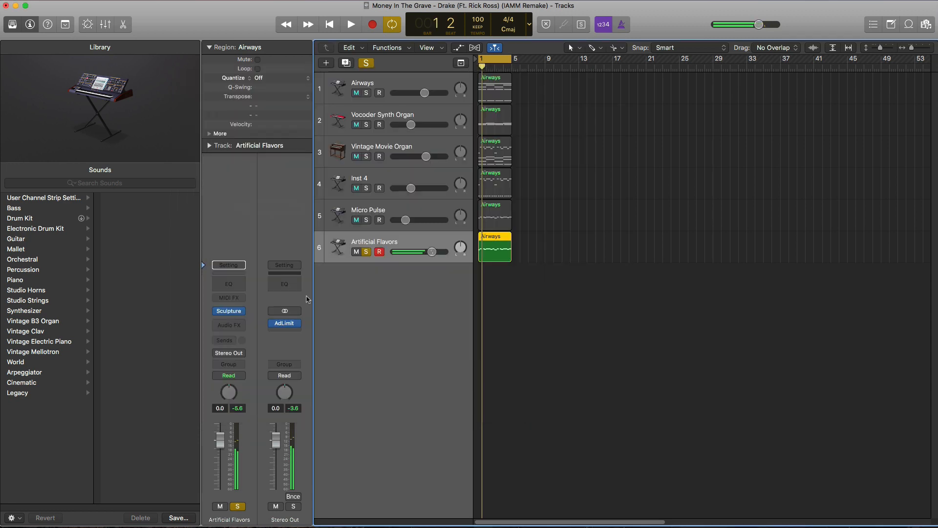
# Step: Add a Channel EQ to Artificial Flavors and turn on its high cut at 1620 Hz
pyautogui.click(228, 284)
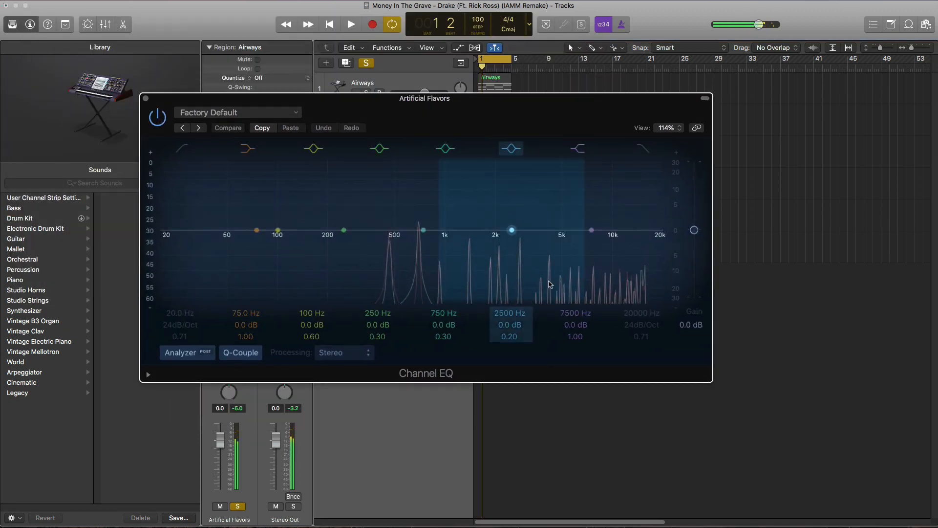
pyautogui.click(643, 148)
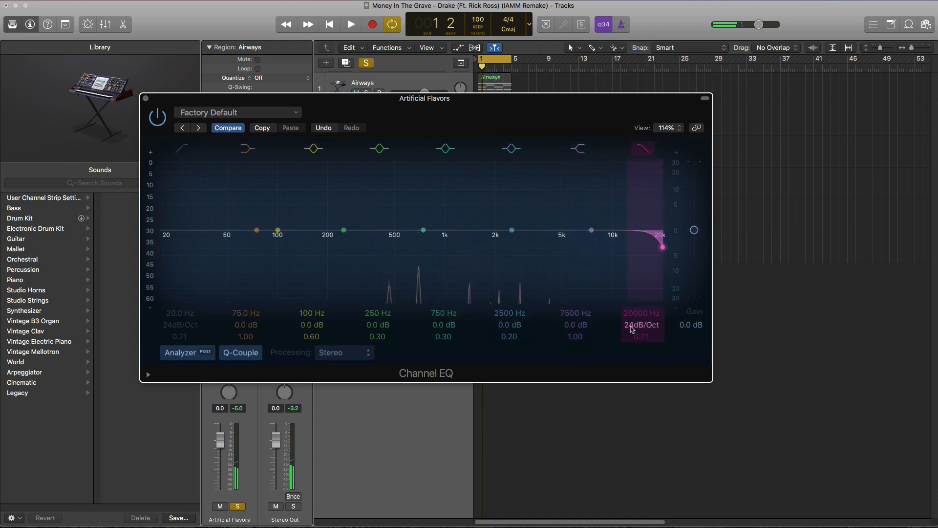
pyautogui.moveTo(635, 315); pyautogui.dragTo(636, 374)
pyautogui.press('space')
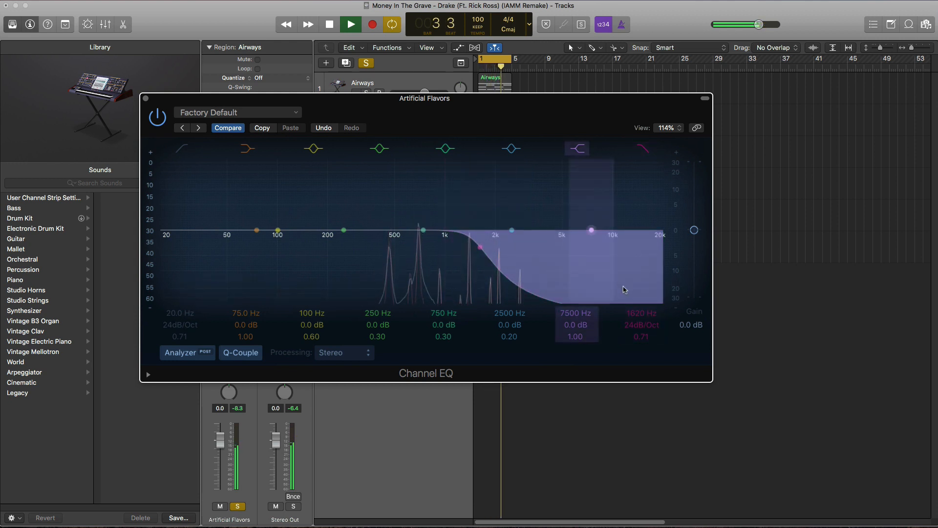
# Step: Set the high cut's Q to 0.67 and turn on the low cut at 475 Hz in Artificial Flavors' Channel EQ
pyautogui.moveTo(648, 341); pyautogui.dragTo(647, 344)
pyautogui.press('space')
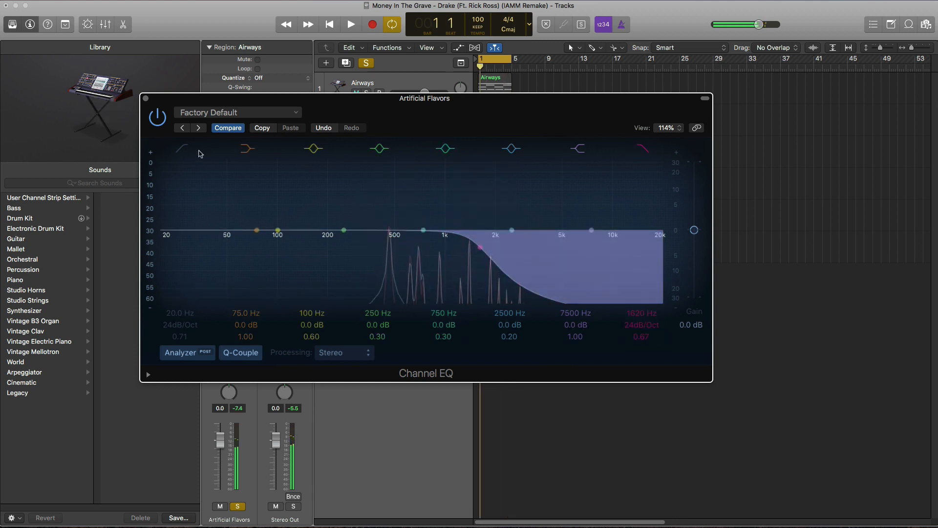
pyautogui.press('space')
pyautogui.moveTo(161, 246); pyautogui.dragTo(421, 246)
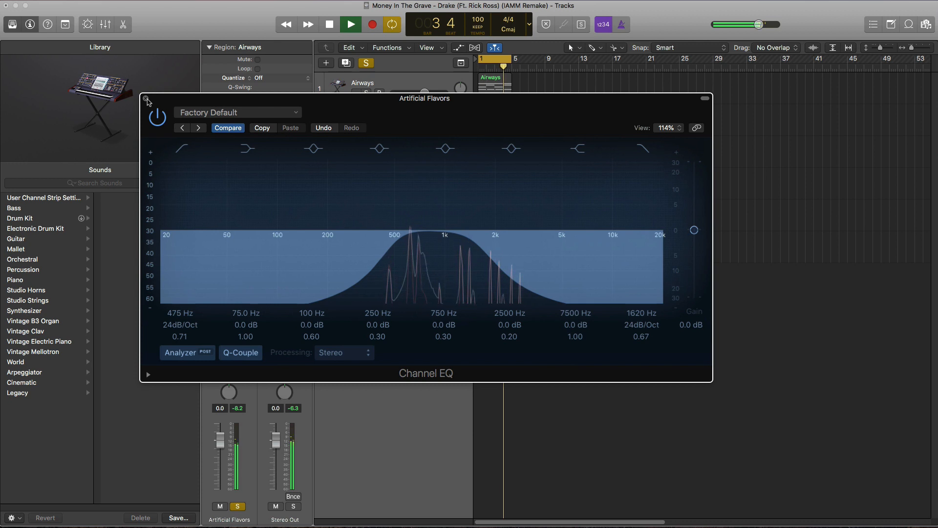
# Step: Close the EQ and raise the attack slider slightly in Artificial Flavors' Sculpture amplitude envelope during playback
pyautogui.click(146, 98)
pyautogui.press('space')
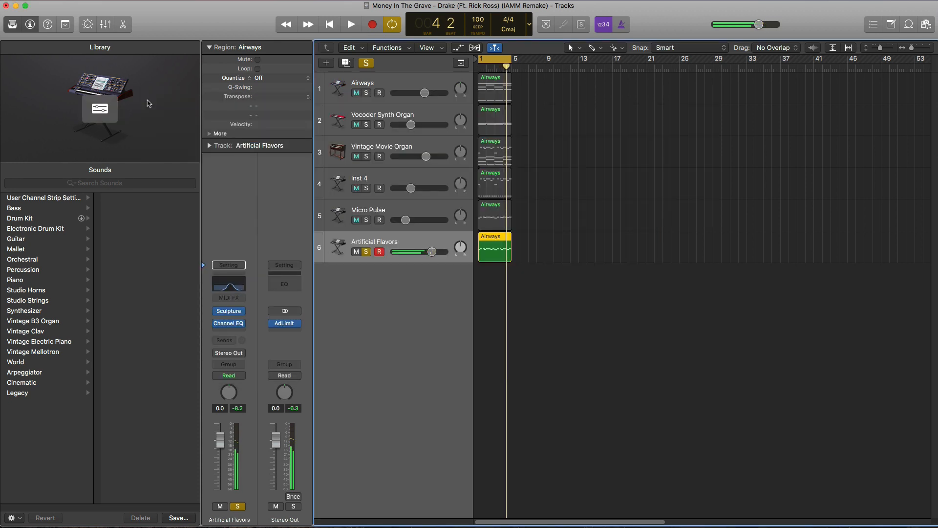
pyautogui.click(228, 314)
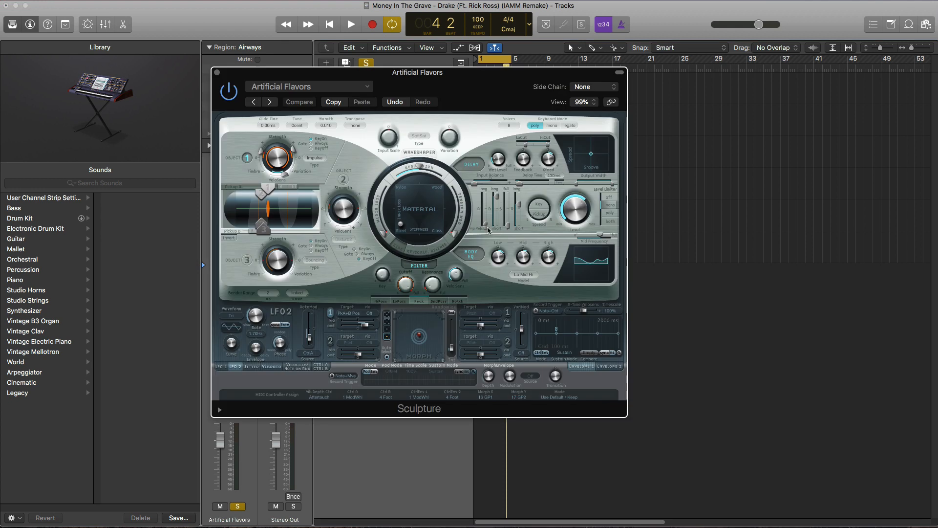
pyautogui.press('space')
pyautogui.click(485, 230)
pyautogui.moveTo(485, 226); pyautogui.dragTo(485, 219)
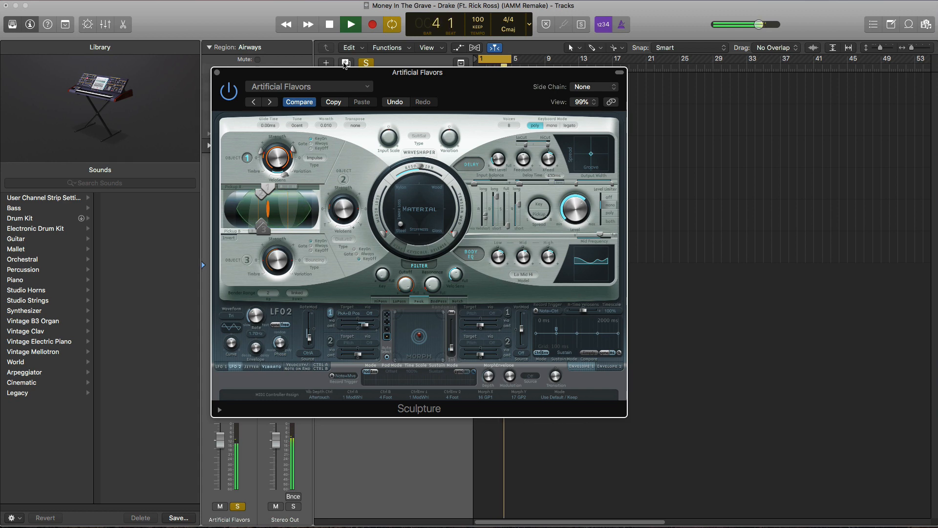
pyautogui.click(217, 72)
pyautogui.press('space')
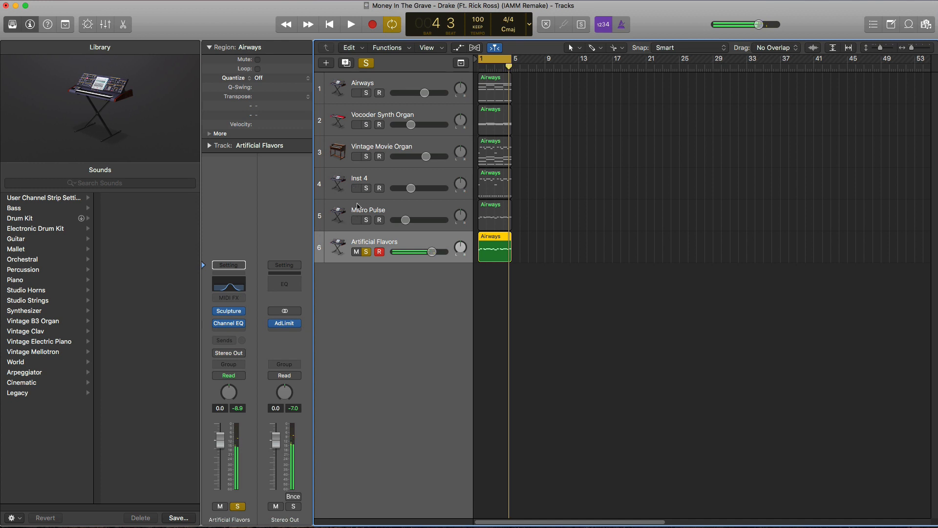
# Step: Solo Inst 4 and Micro Pulse alongside Artificial Flavors and lower Artificial Flavors' volume to -6.2 dB during playback
pyautogui.click(366, 189)
pyautogui.click(366, 220)
pyautogui.press('space')
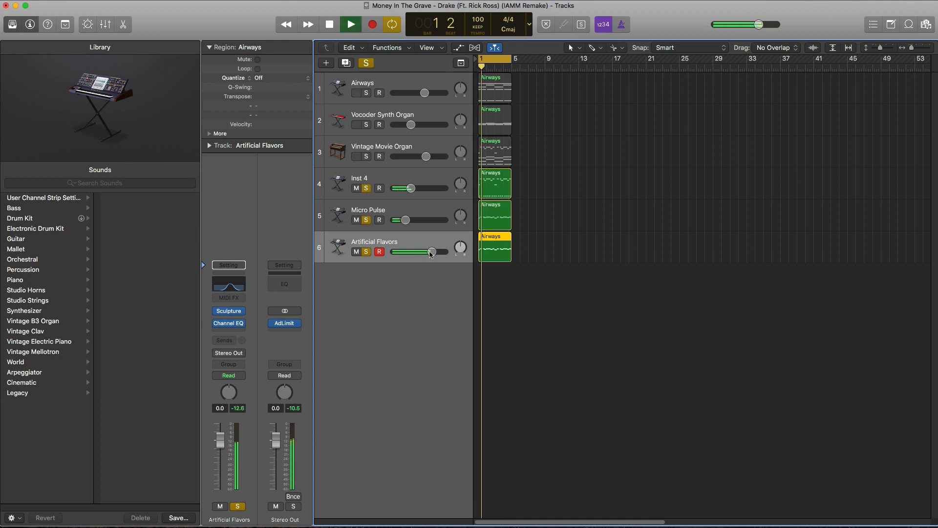
pyautogui.moveTo(431, 253); pyautogui.dragTo(417, 256)
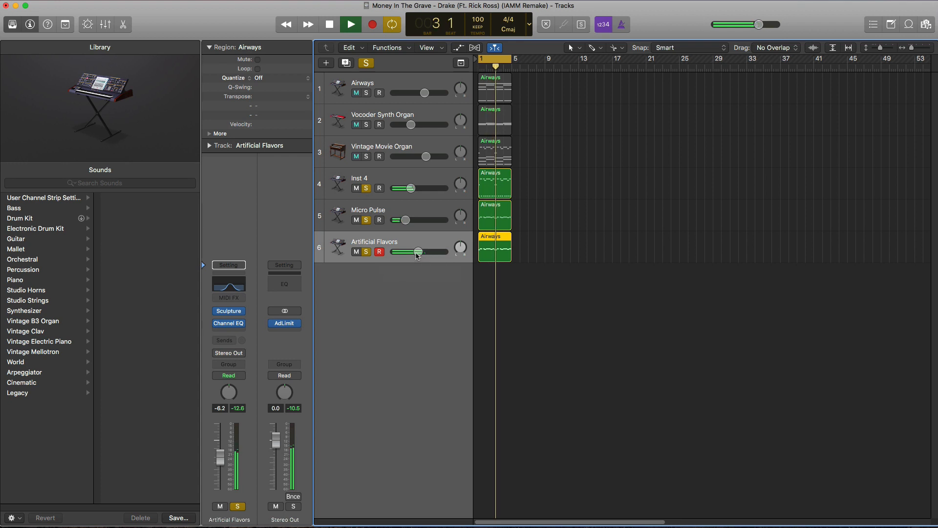
pyautogui.press('space')
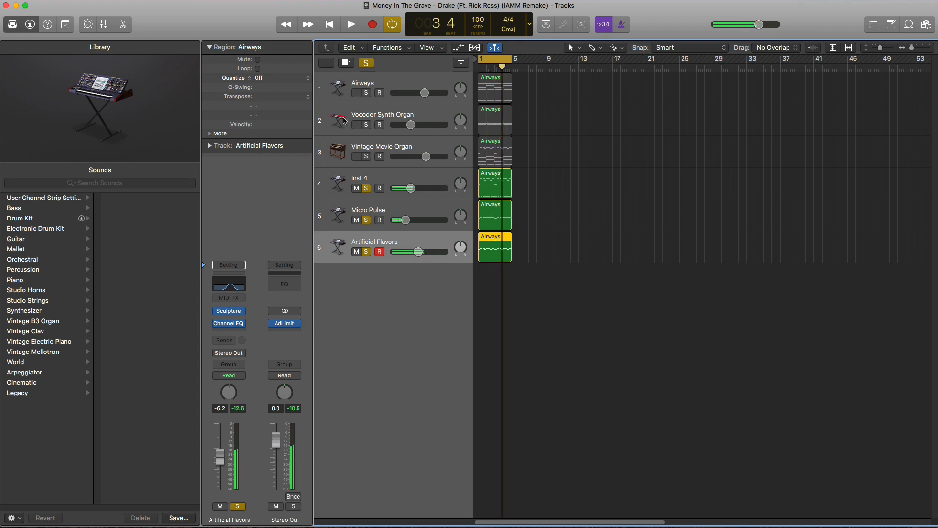
# Step: Add a new software instrument track, solo it, and copy the Artificial Flavors region onto it
pyautogui.click(326, 63)
pyautogui.click(620, 159)
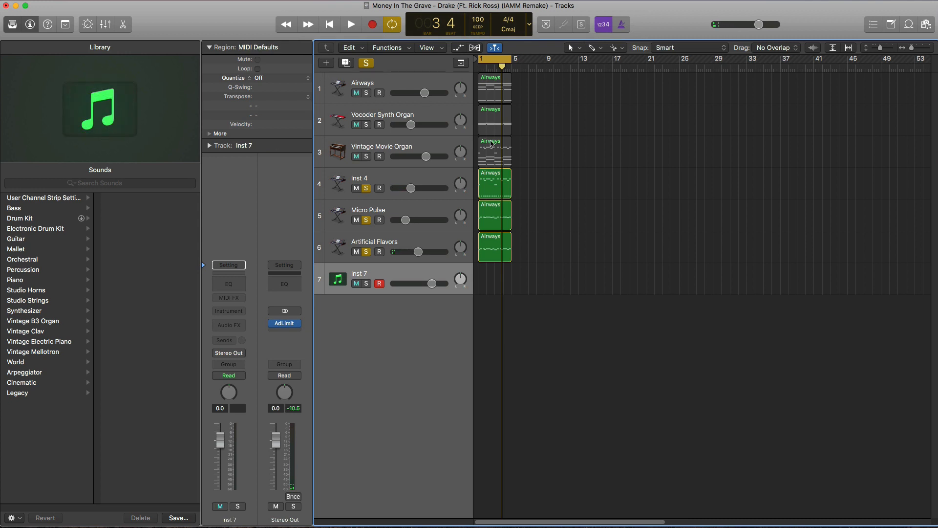
pyautogui.click(367, 285)
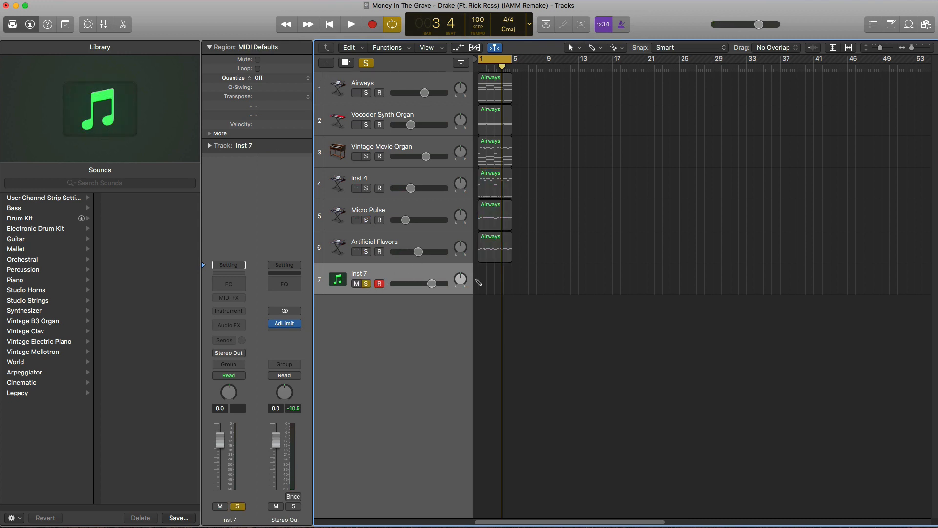
pyautogui.moveTo(501, 251); pyautogui.dragTo(502, 282)
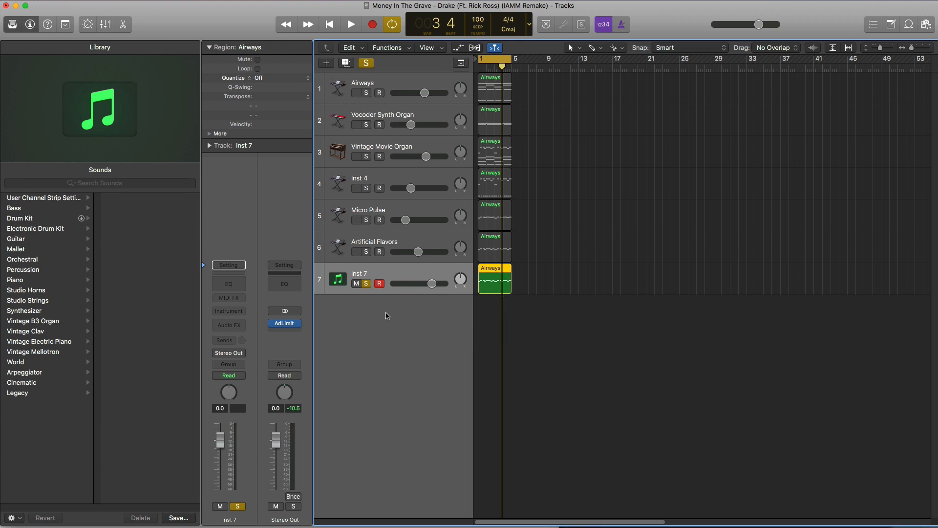
# Step: Load Suspense Organ from the Legacy Logic keyboards' Warped Organs on Inst 7 and audition it
pyautogui.click(31, 392)
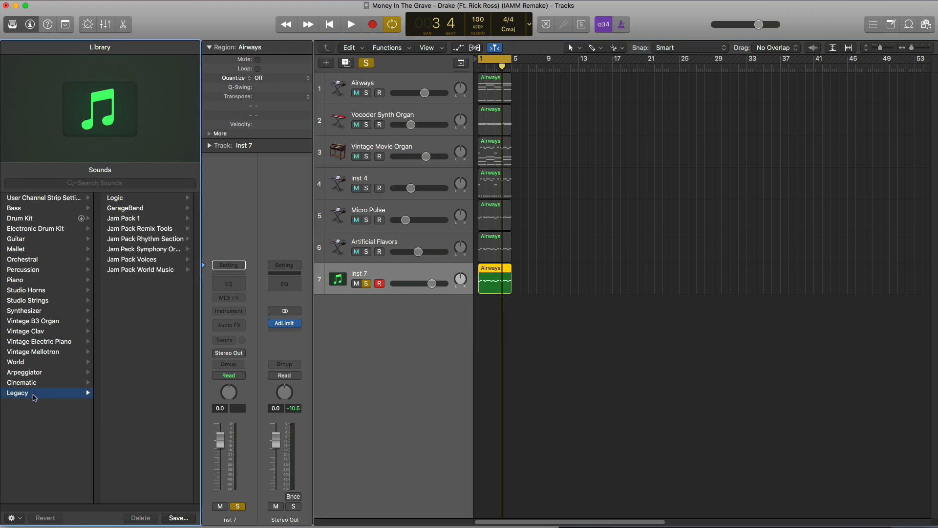
pyautogui.click(113, 198)
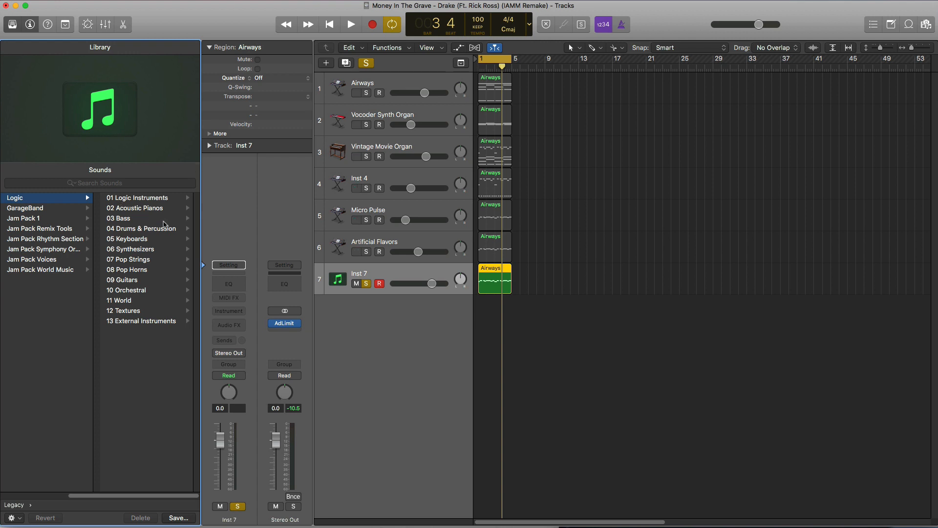
pyautogui.click(145, 239)
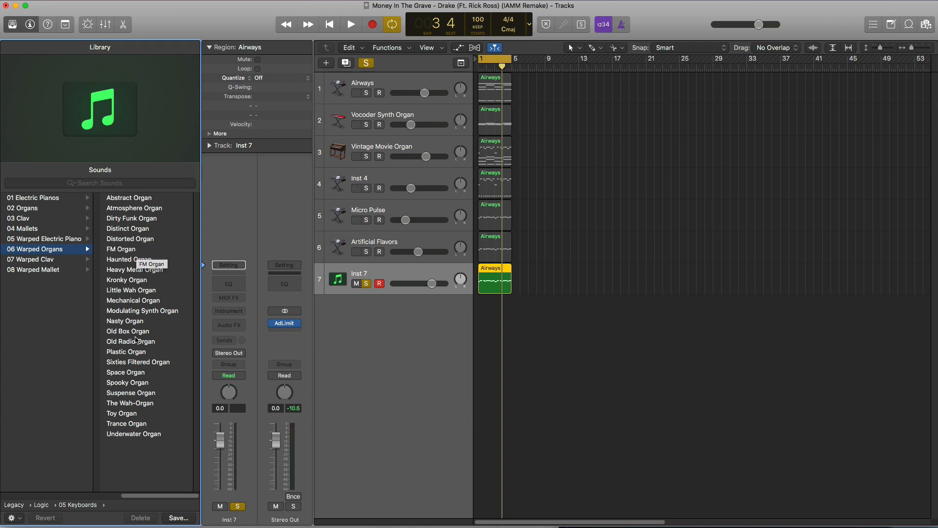
pyautogui.click(128, 393)
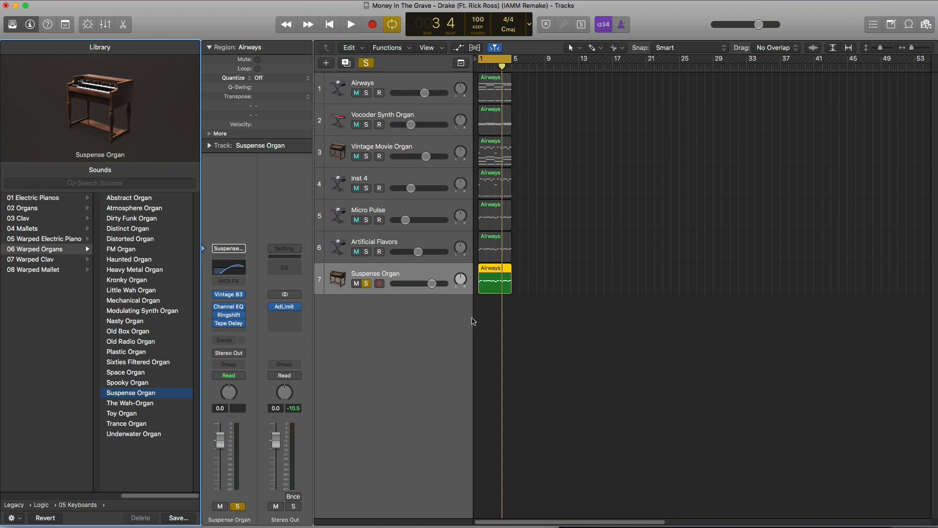
pyautogui.press('space')
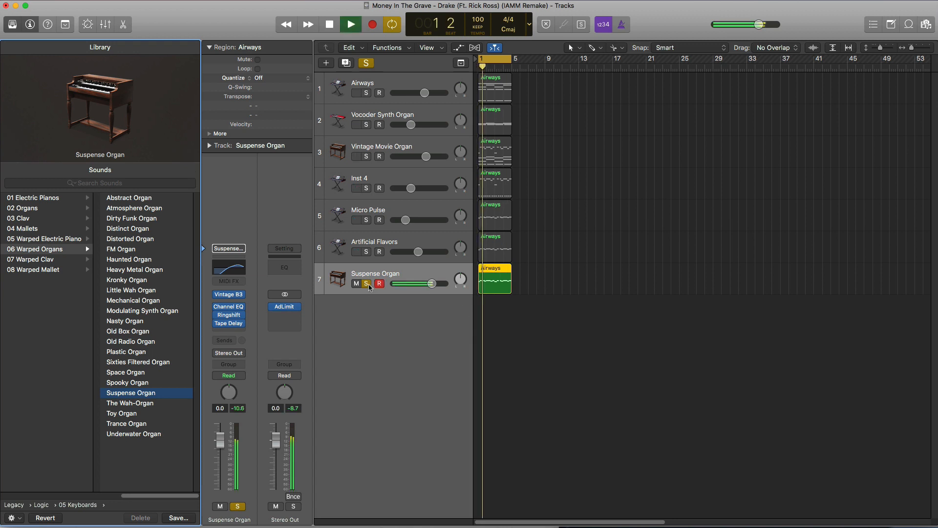
pyautogui.click(534, 314)
pyautogui.press('space')
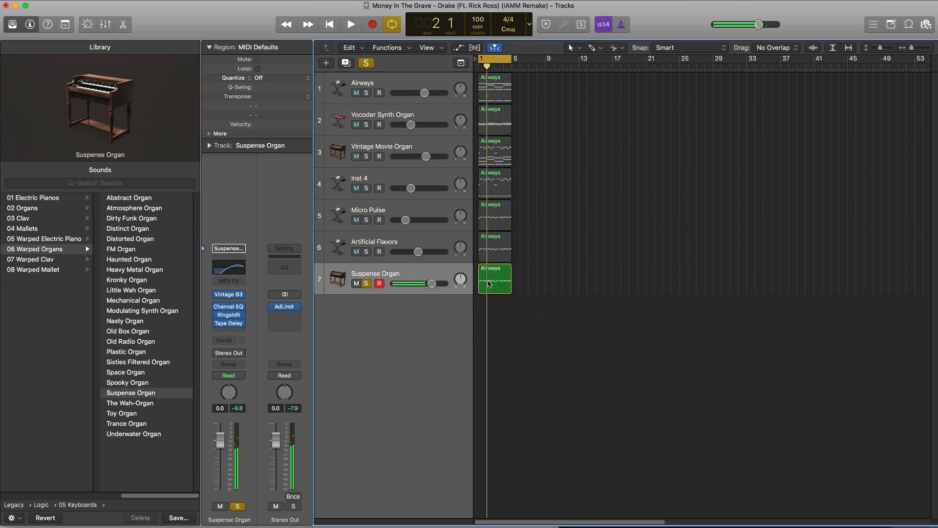
# Step: Replace the region on the Suspense Organ track with a copy of Inst 4's region
pyautogui.click(489, 283)
pyautogui.press('Delete')
pyautogui.moveTo(497, 193); pyautogui.dragTo(496, 289)
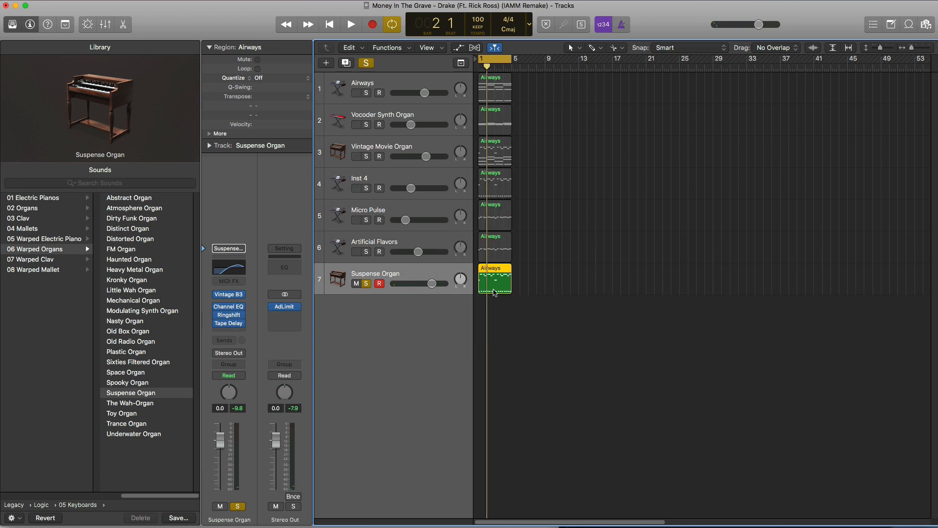
# Step: Transpose all notes of the Suspense Organ region up one octave and play it back
pyautogui.press('space')
pyautogui.doubleClick(496, 289)
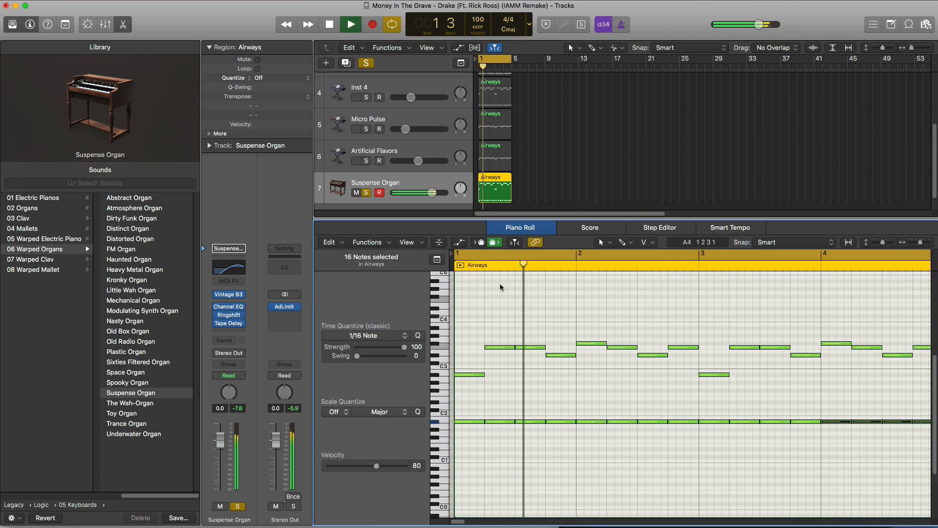
pyautogui.press('space')
pyautogui.press('super+a')
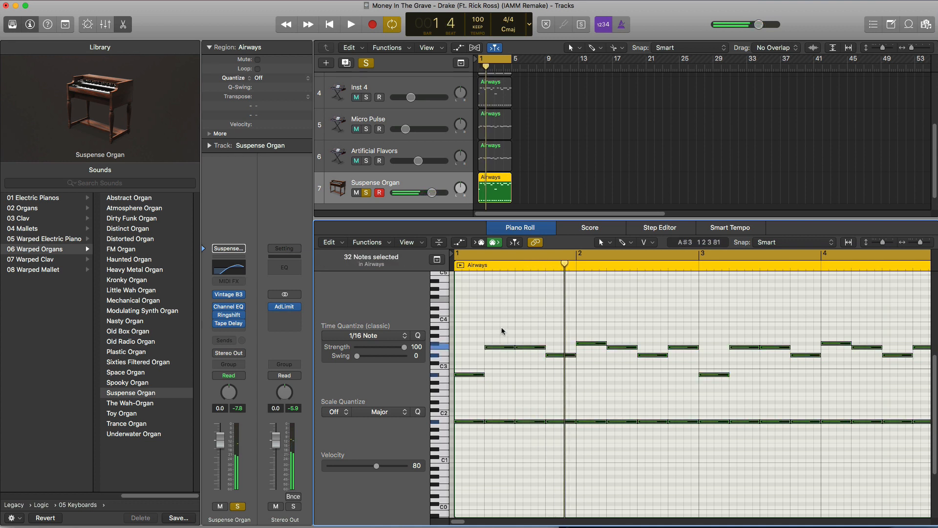
pyautogui.hotkey('alt', 'shift', 'Up')
pyautogui.press('space')
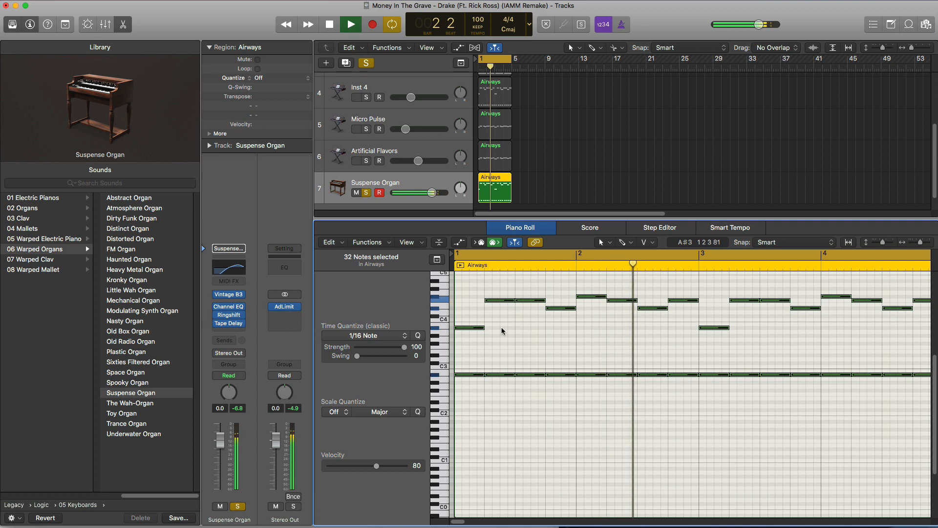
pyautogui.press('p')
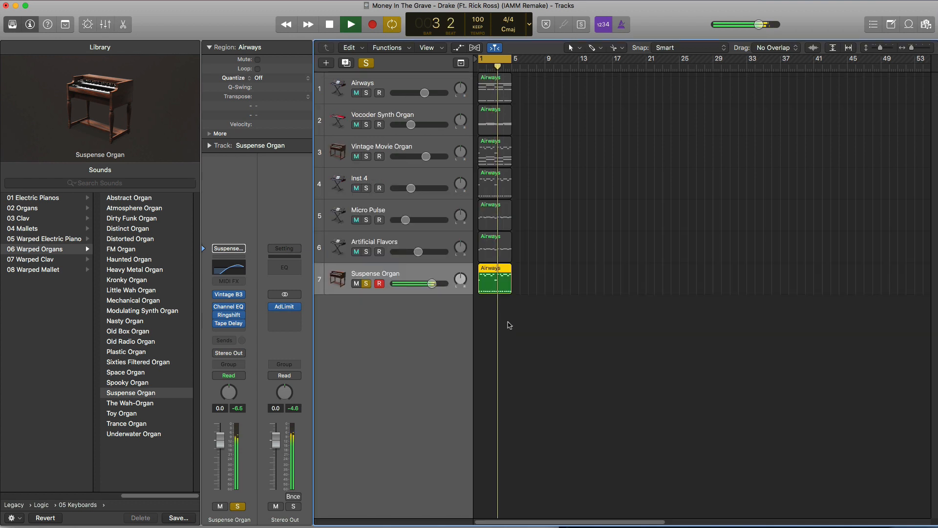
pyautogui.press('space')
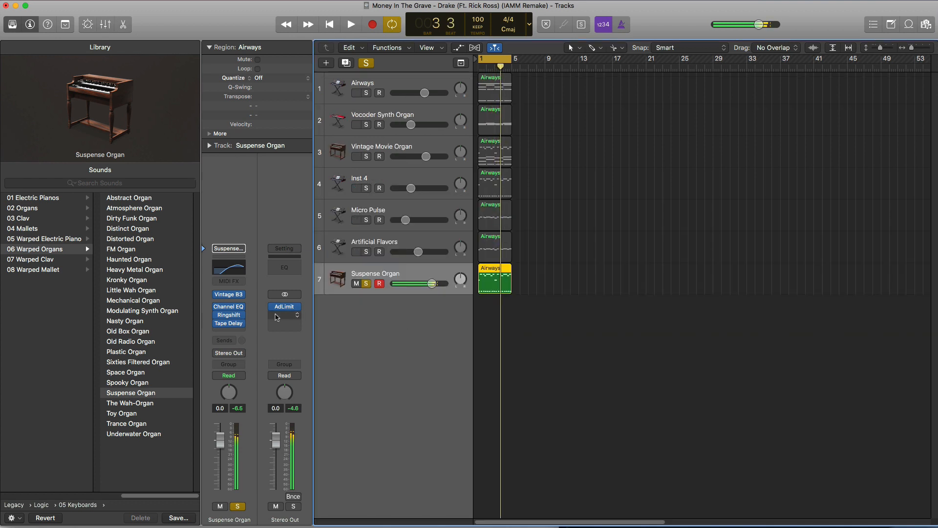
# Step: Solo Inst 4, Micro Pulse and Artificial Flavors with Suspense Organ and lower Suspense Organ's volume to -11.4 dB
pyautogui.click(229, 308)
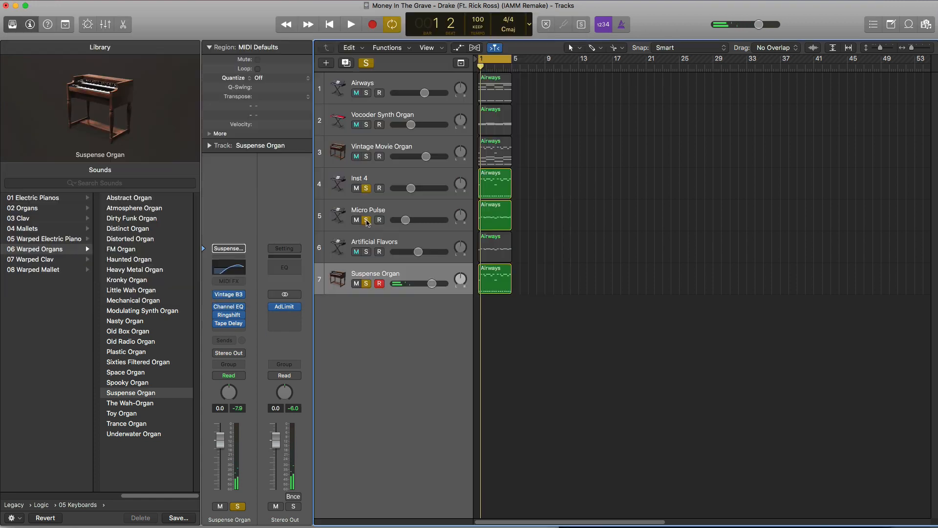
pyautogui.click(366, 252)
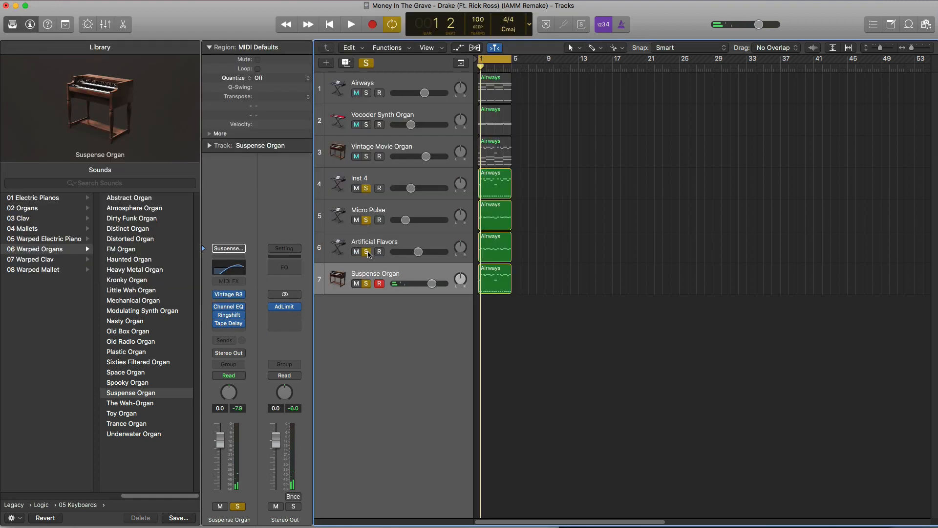
pyautogui.press('space')
pyautogui.moveTo(428, 290); pyautogui.dragTo(399, 290)
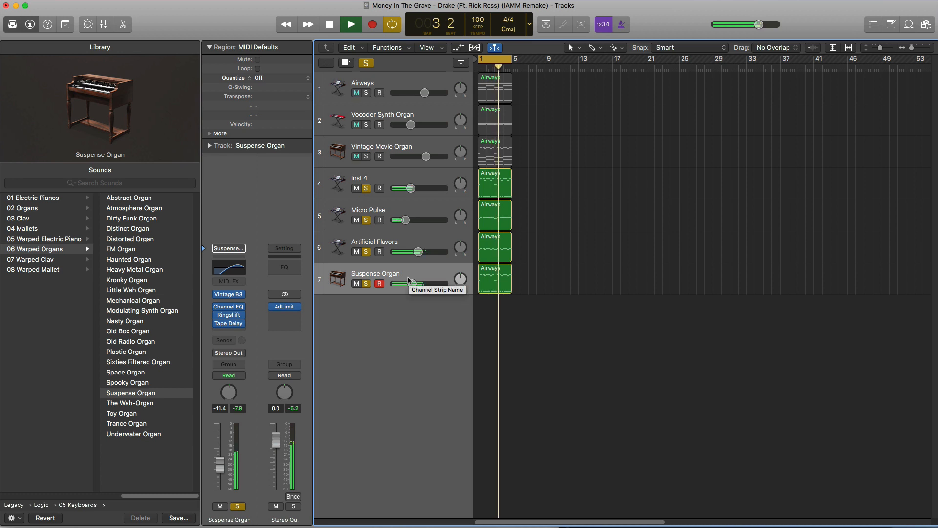
pyautogui.press('space')
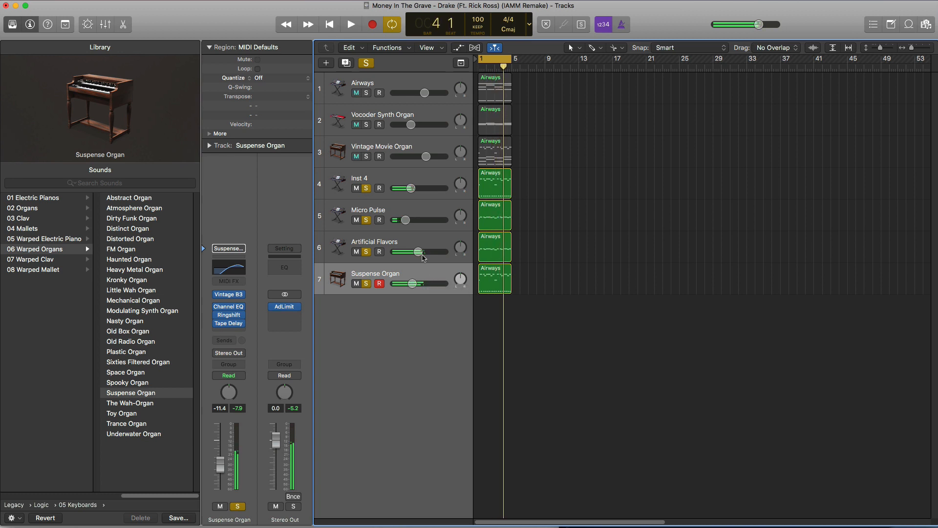
# Step: Add and solo another software instrument track and load the Air Bells user channel strip setting on it
pyautogui.click(326, 63)
pyautogui.press('Return')
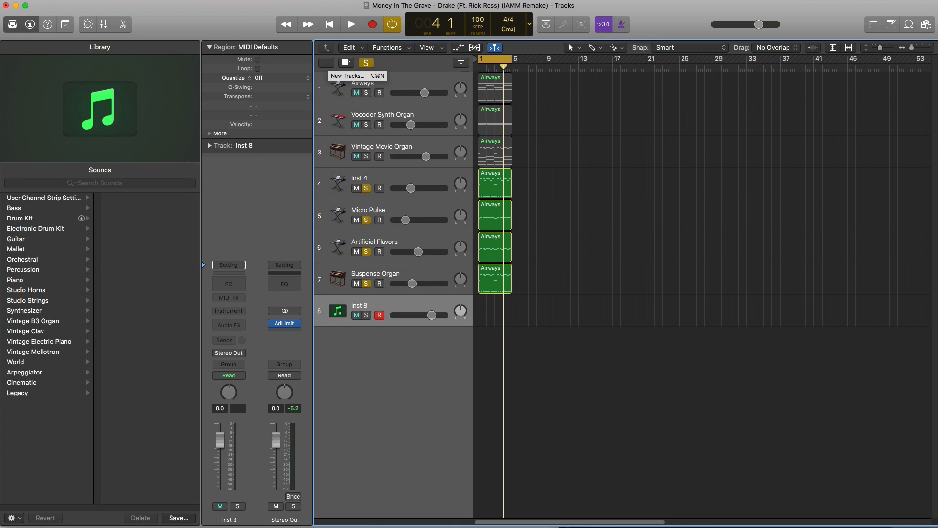
pyautogui.click(367, 315)
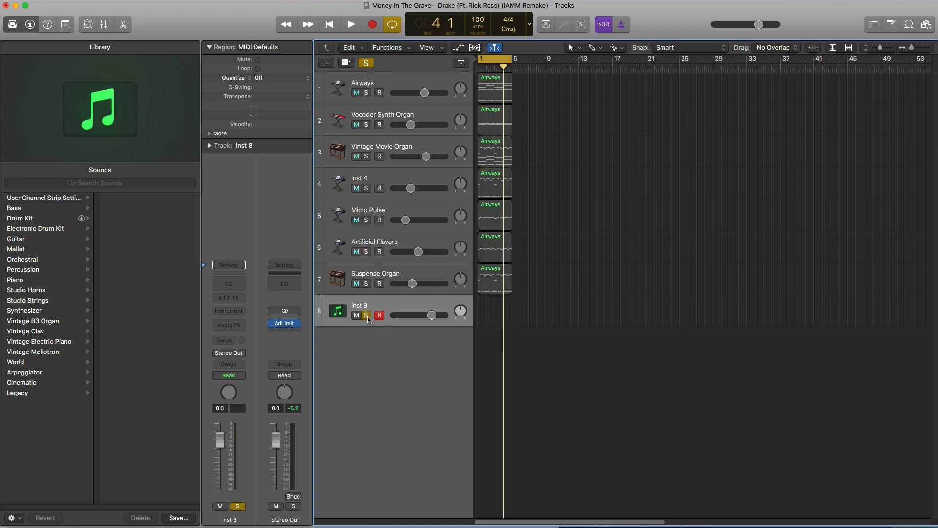
pyautogui.click(230, 265)
pyautogui.click(67, 201)
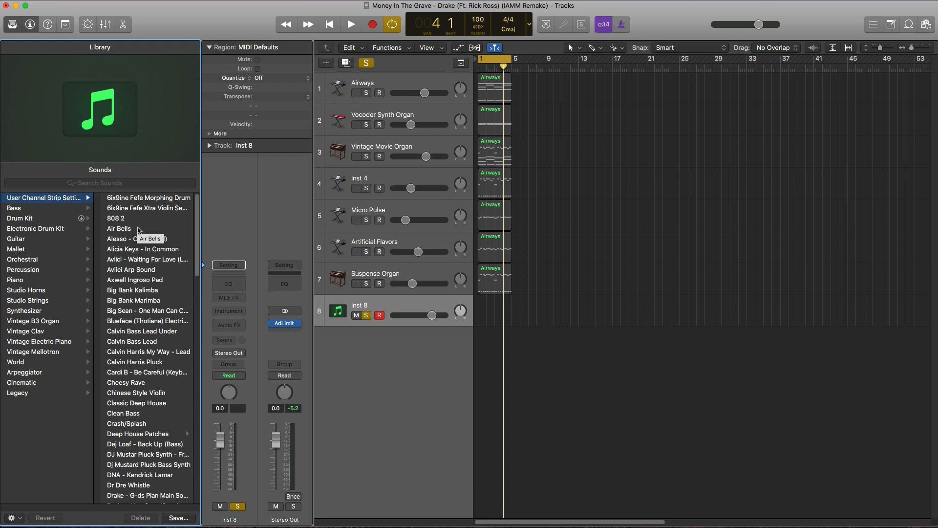
pyautogui.click(119, 228)
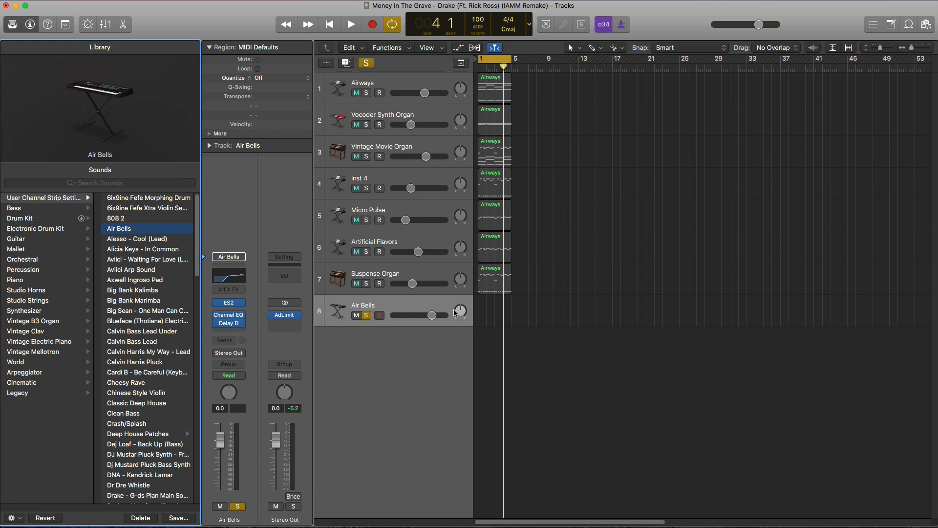
# Step: Copy the Artificial Flavors region onto the Air Bells track, open it in the Piano Roll and audition it
pyautogui.moveTo(494, 247); pyautogui.dragTo(490, 320)
pyautogui.doubleClick(490, 320)
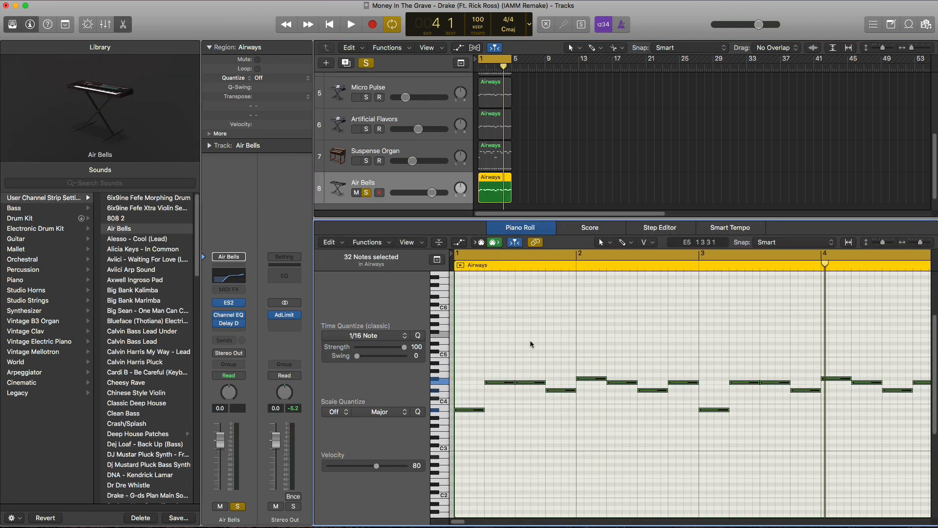
pyautogui.press('space')
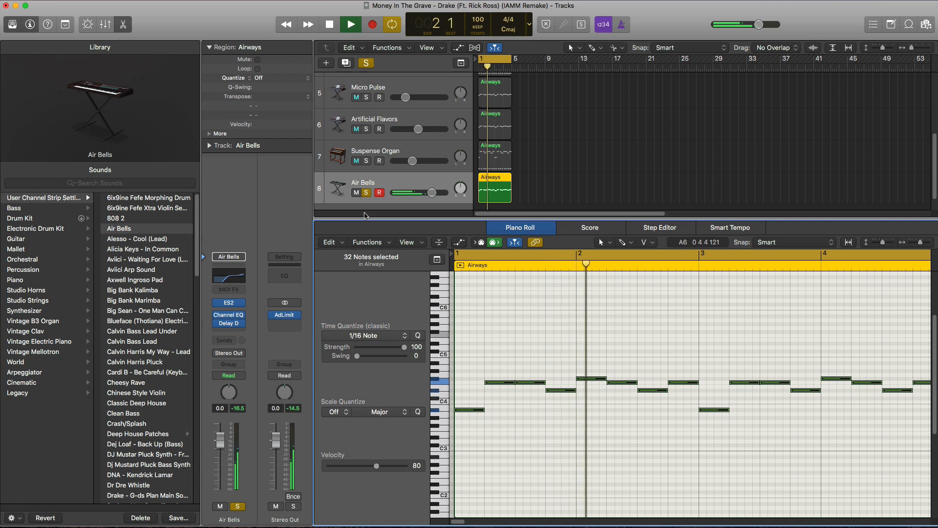
pyautogui.click(230, 304)
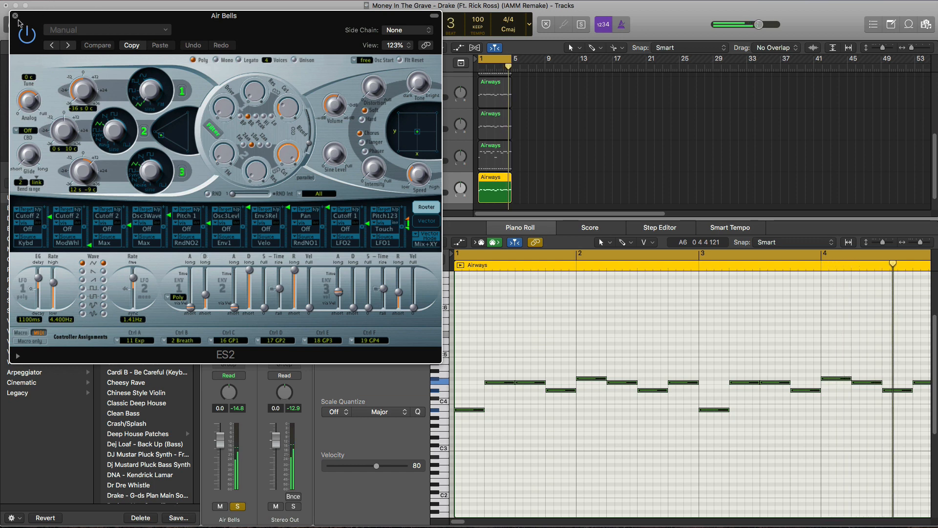
pyautogui.click(15, 15)
pyautogui.press('space')
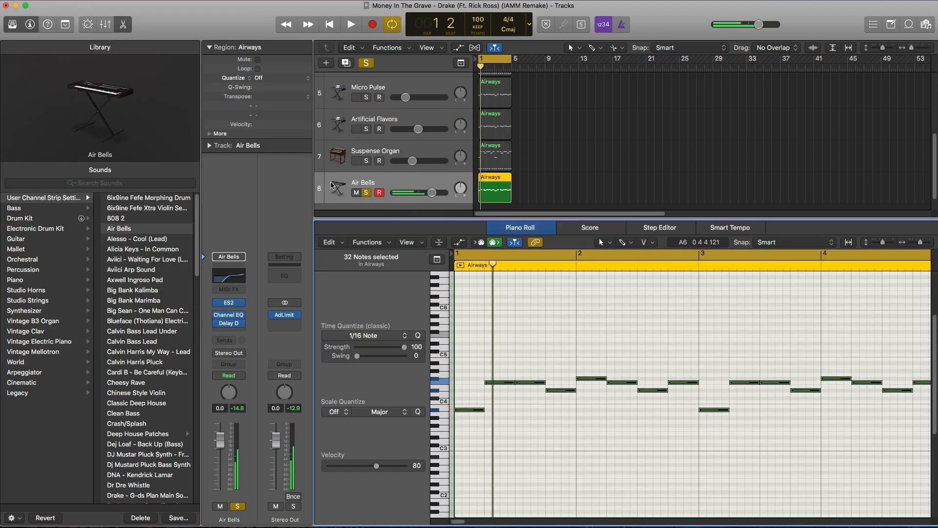
# Step: Lower the high-cut frequency of the Air Bells Channel EQ to 1220 Hz while the track plays, and close the EQ
pyautogui.click(224, 316)
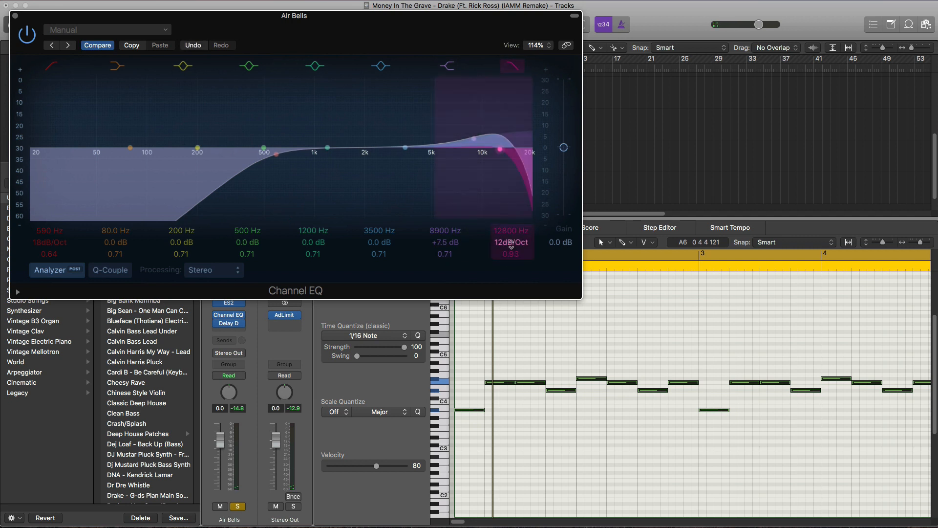
pyautogui.press('space')
pyautogui.moveTo(511, 236); pyautogui.dragTo(511, 293)
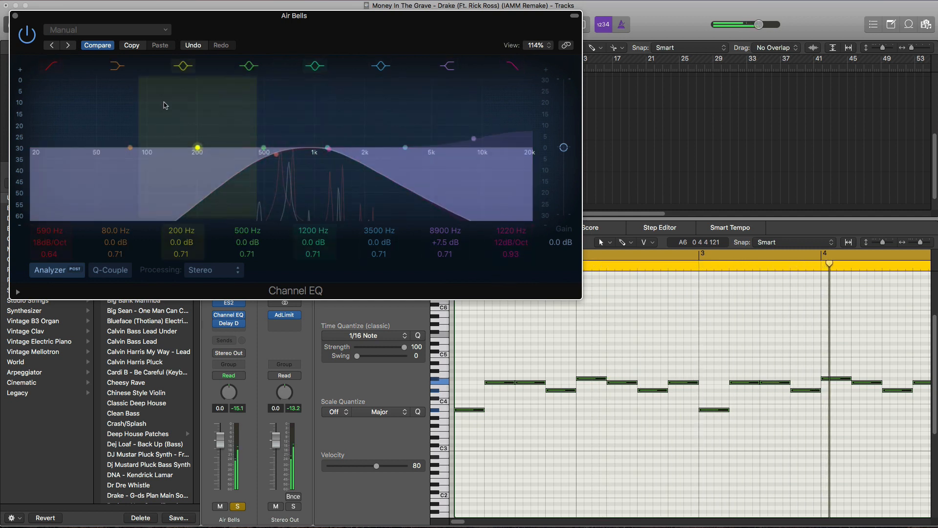
pyautogui.click(26, 28)
pyautogui.click(15, 15)
pyautogui.press('space')
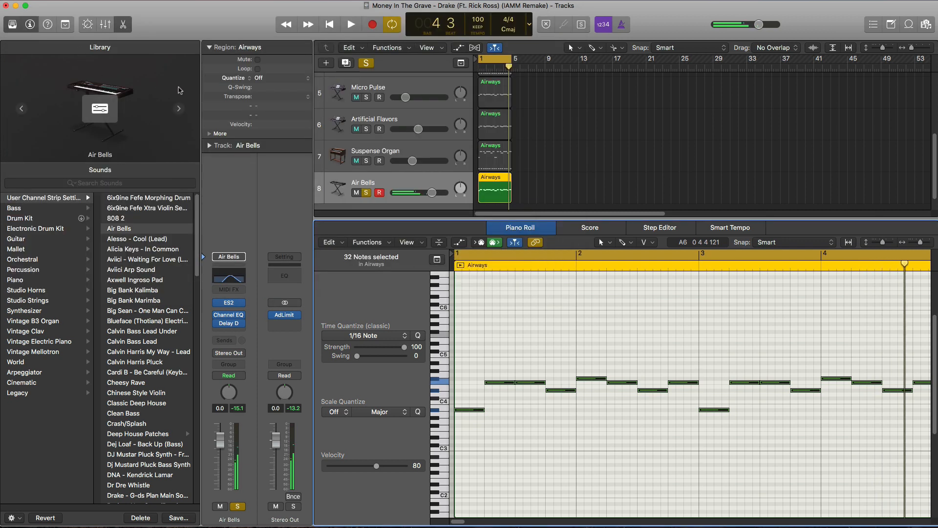
# Step: Hide the Piano Roll, solo Inst 4 through Suspense Organ together with Air Bells, and lower Air Bells' volume to -1.8 dB
pyautogui.press('p')
pyautogui.moveTo(364, 189); pyautogui.dragTo(366, 283)
pyautogui.press('space')
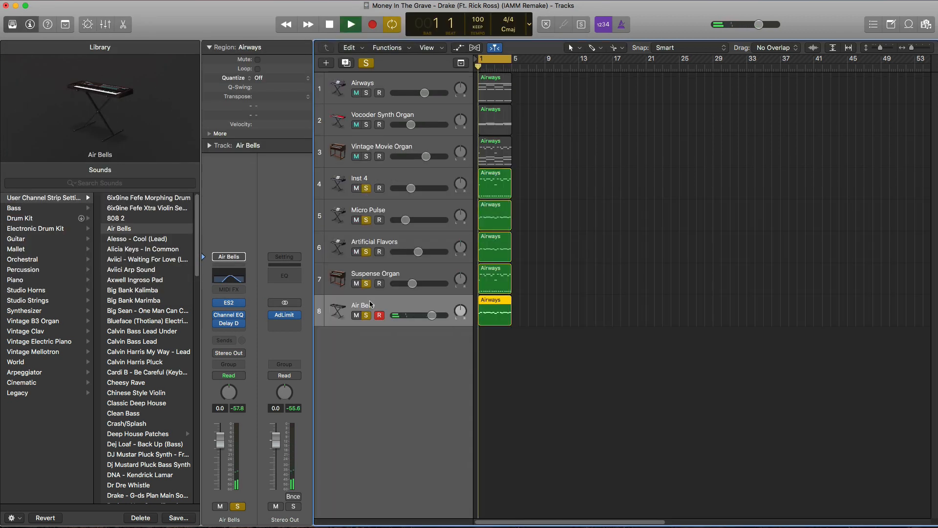
pyautogui.moveTo(434, 318); pyautogui.dragTo(426, 317)
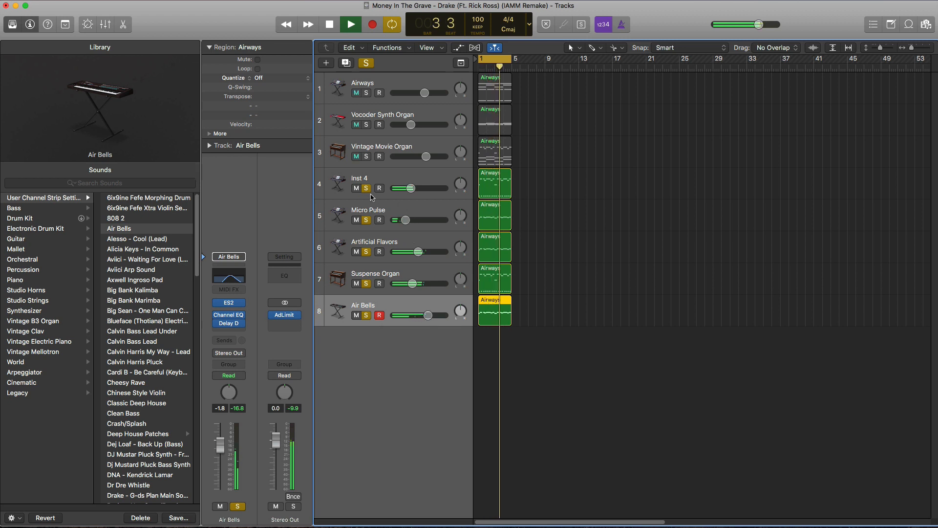
pyautogui.press('space')
# Step: Group the five tracks from Inst 4 through Air Bells into a summing track stack
pyautogui.click(428, 183)
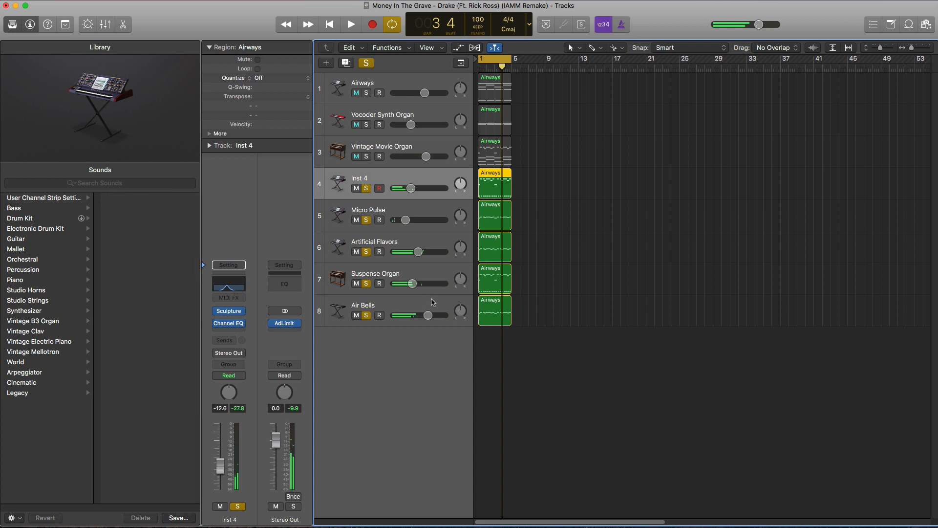
pyautogui.keyDown('shift'); pyautogui.click(431, 299); pyautogui.keyUp('shift')
pyautogui.rightClick(432, 297)
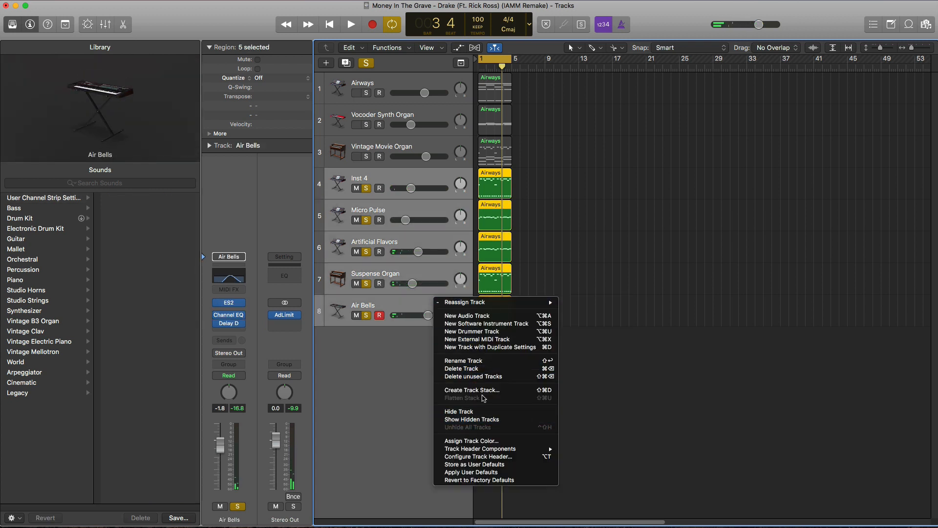
pyautogui.click(484, 390)
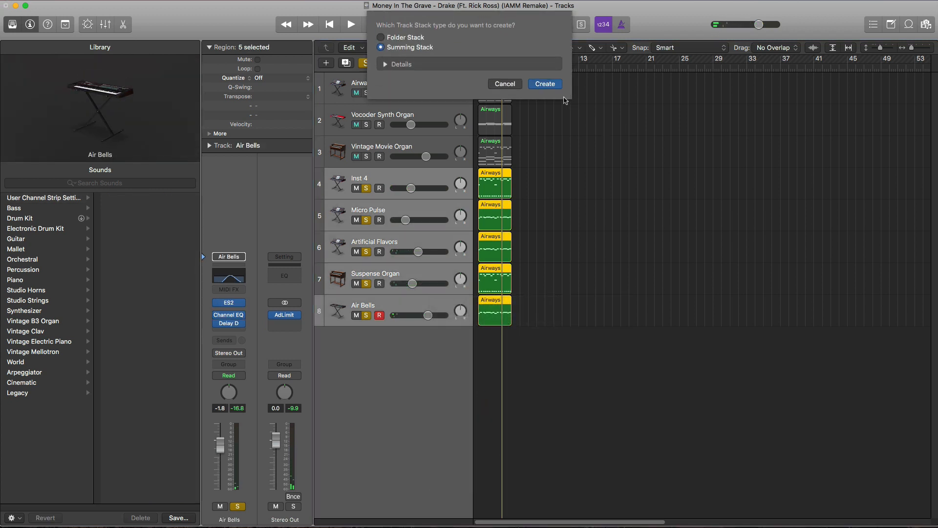
pyautogui.click(555, 87)
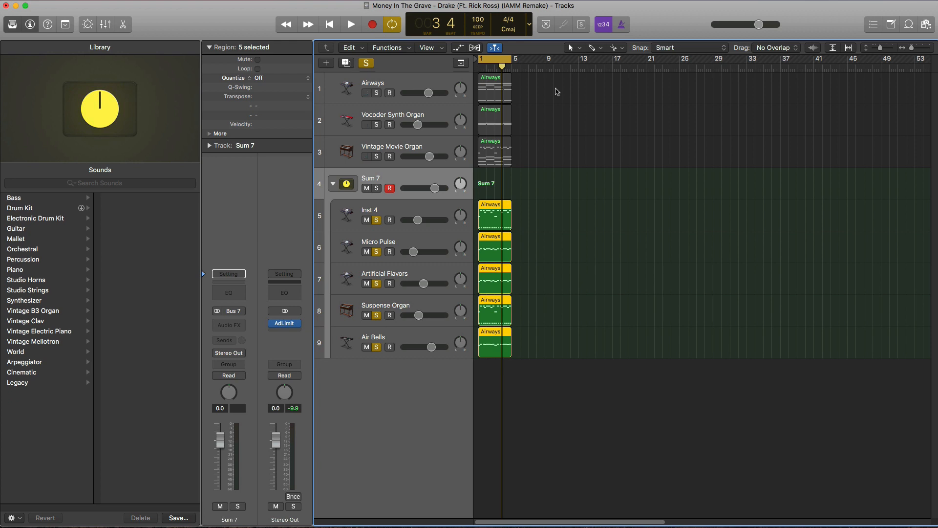
# Step: Add a Channel EQ to the Sum 7 stack and set its high-cut band to 2200 Hz with a Q of 1.90
pyautogui.click(228, 297)
pyautogui.moveTo(333, 29); pyautogui.dragTo(484, 110)
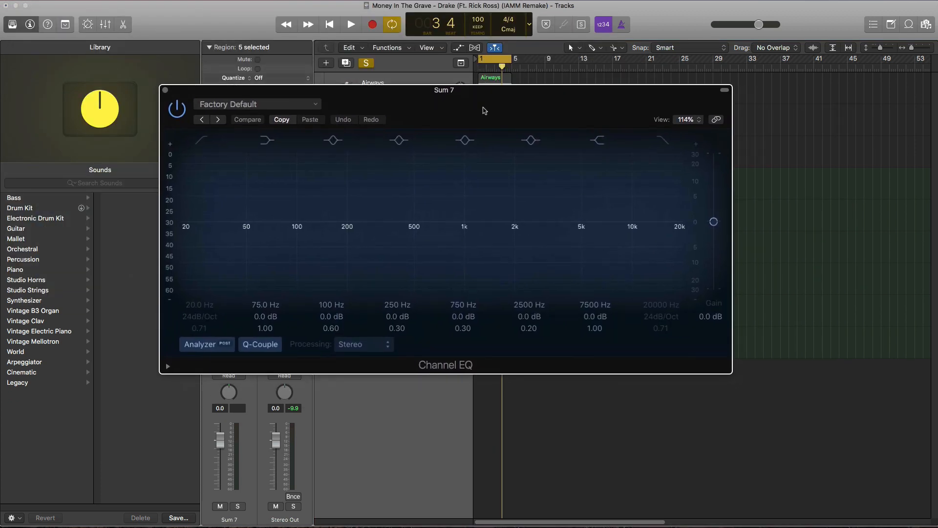
pyautogui.press('space')
pyautogui.click(663, 141)
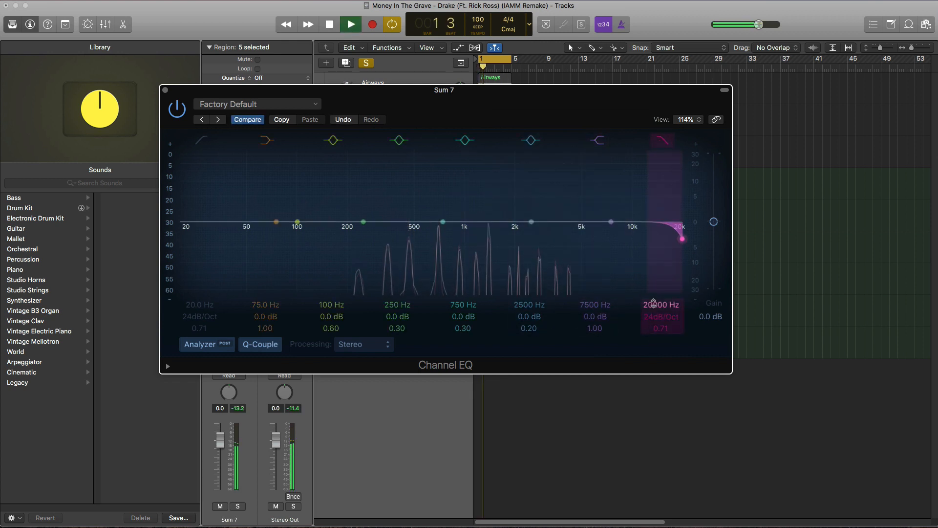
pyautogui.moveTo(653, 304); pyautogui.dragTo(653, 357)
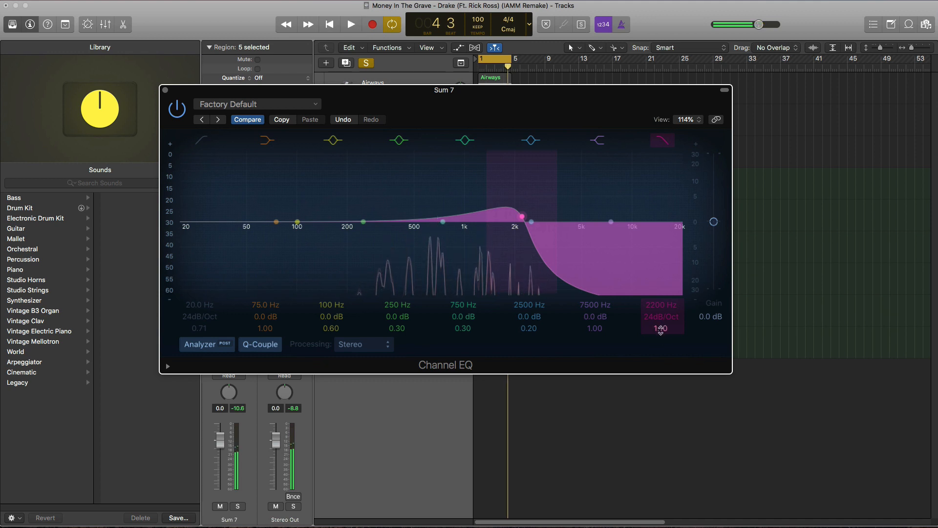
pyautogui.press('space')
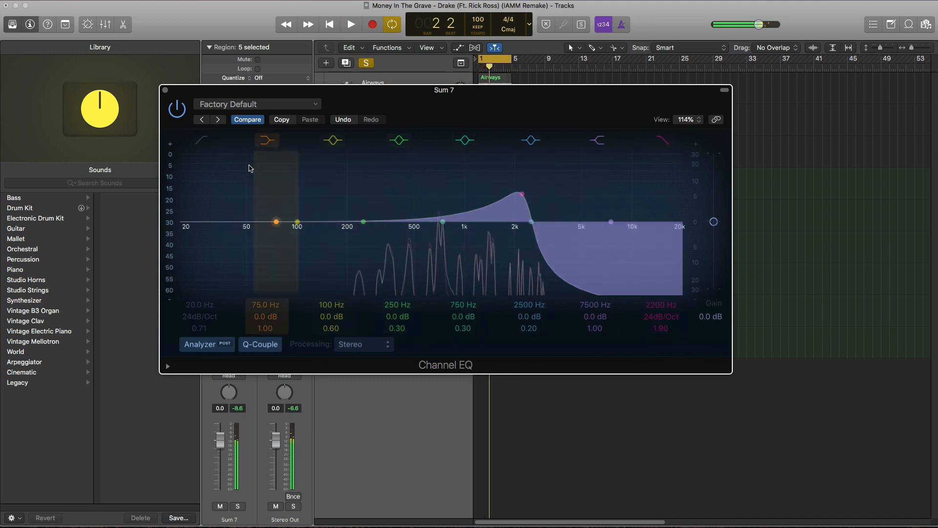
# Step: Set the low-cut band of the stack's Channel EQ to 340 Hz with a Q of 0.67 and close the EQ
pyautogui.moveTo(195, 306); pyautogui.dragTo(195, 266)
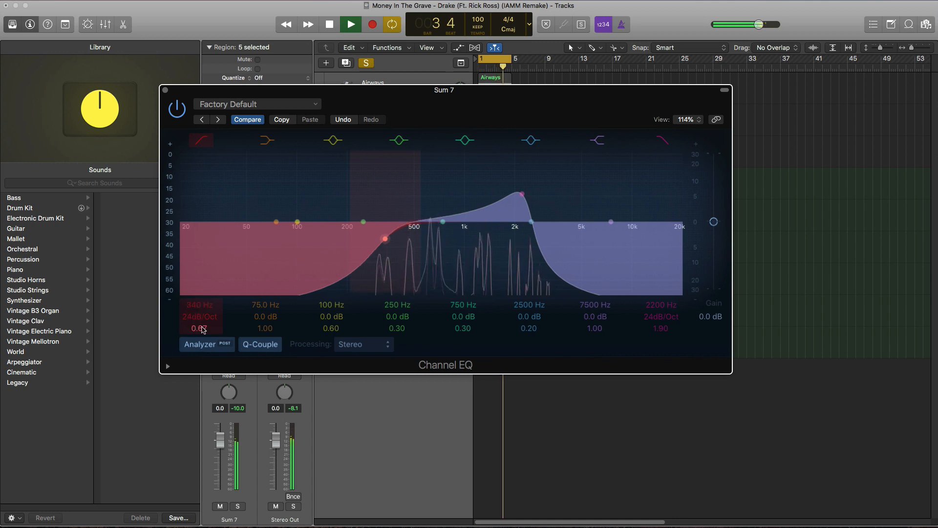
pyautogui.press('space')
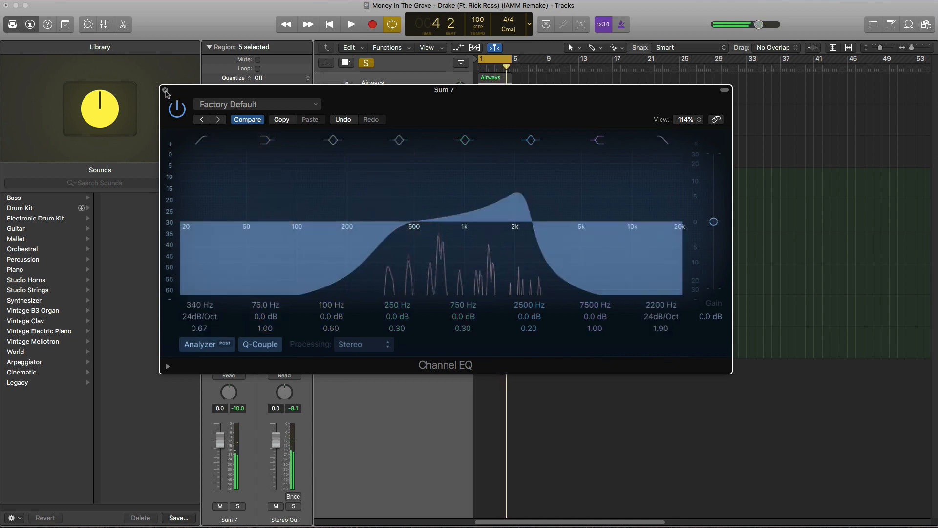
pyautogui.click(166, 91)
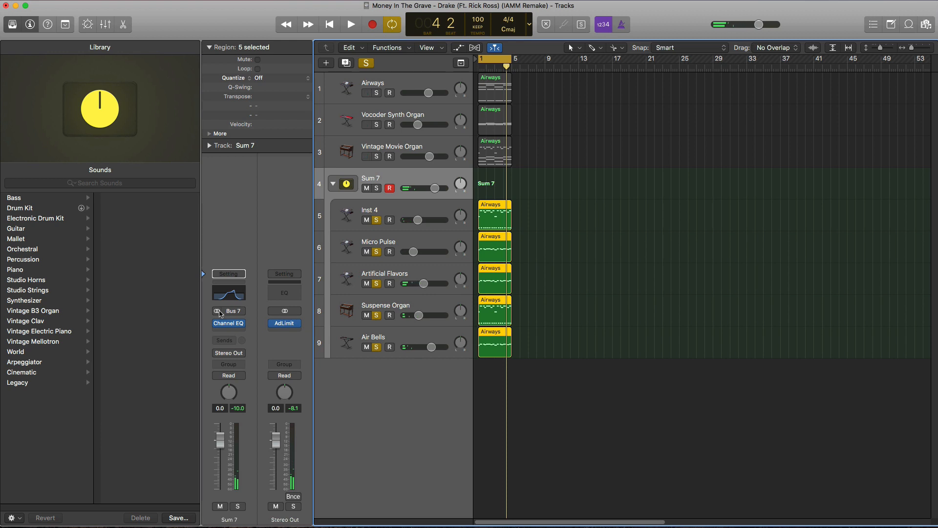
# Step: Insert a stereo Overdrive effect after the Channel EQ on Sum 7 and set its Drive to 2.50 dB
pyautogui.click(237, 332)
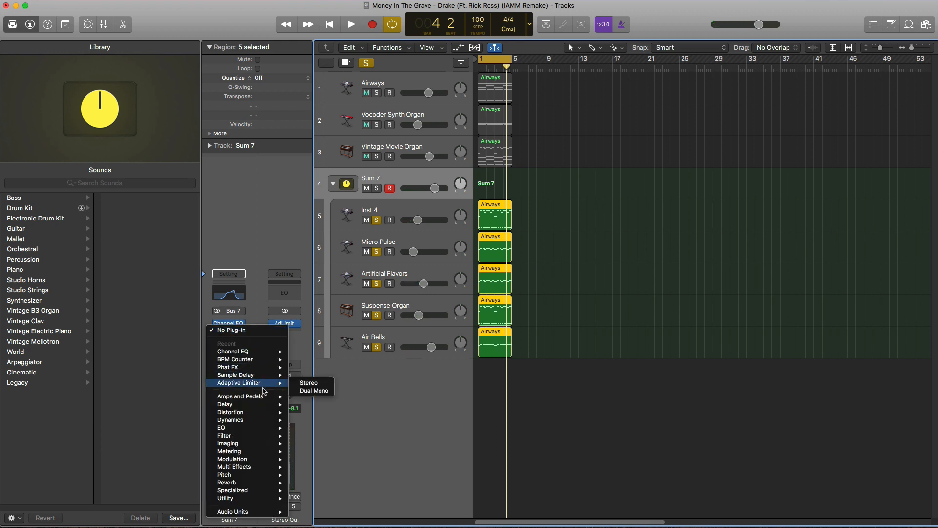
pyautogui.moveTo(273, 411)
pyautogui.moveTo(330, 444)
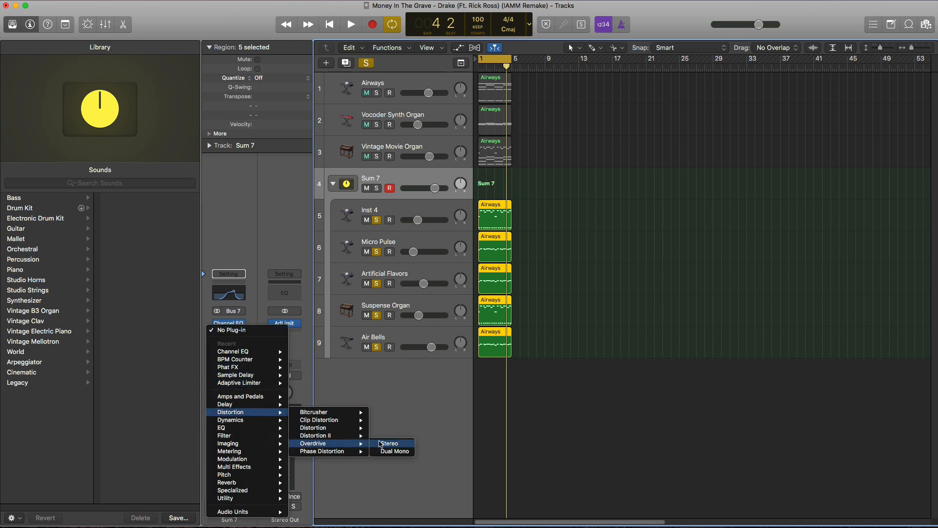
pyautogui.click(385, 442)
pyautogui.press('space')
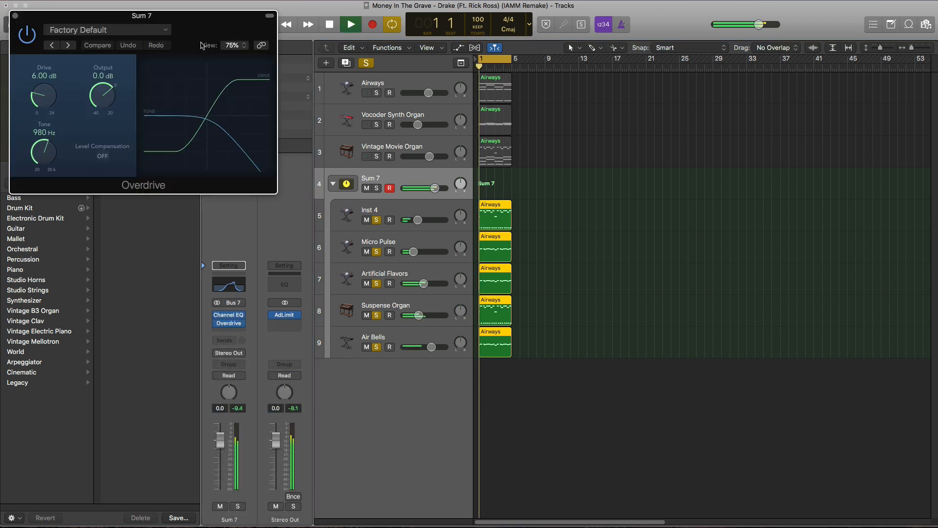
pyautogui.moveTo(171, 53); pyautogui.dragTo(465, 166)
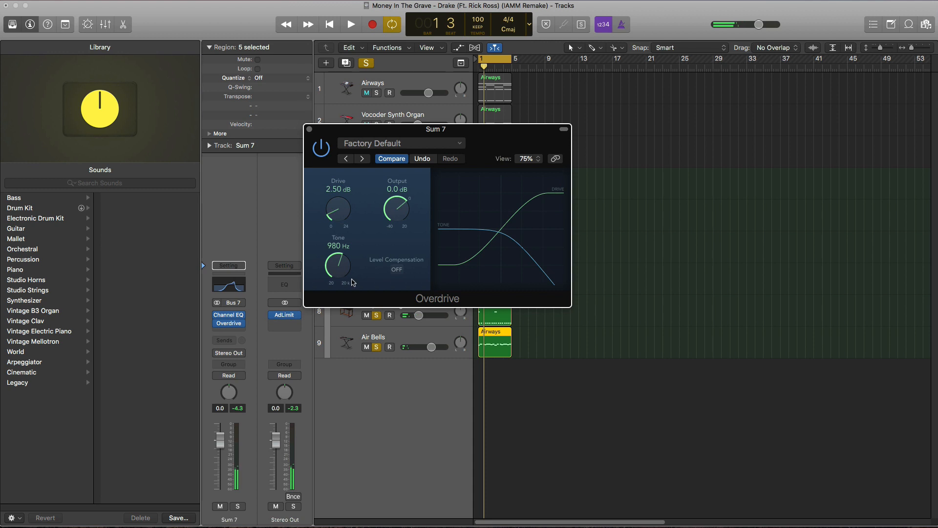
# Step: Lower the Overdrive's Tone to 610 Hz during playback and close the effect
pyautogui.press('space')
pyautogui.moveTo(352, 282); pyautogui.dragTo(344, 276)
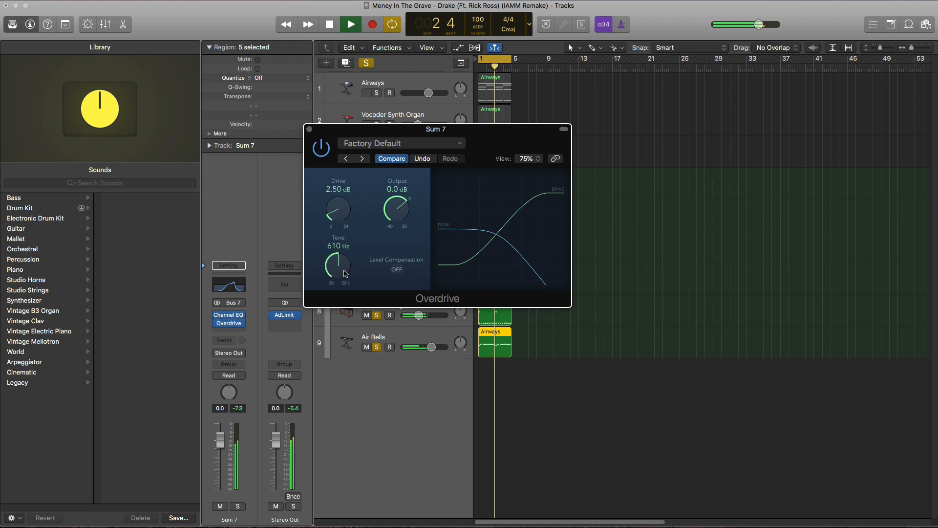
pyautogui.click(309, 129)
pyautogui.press('space')
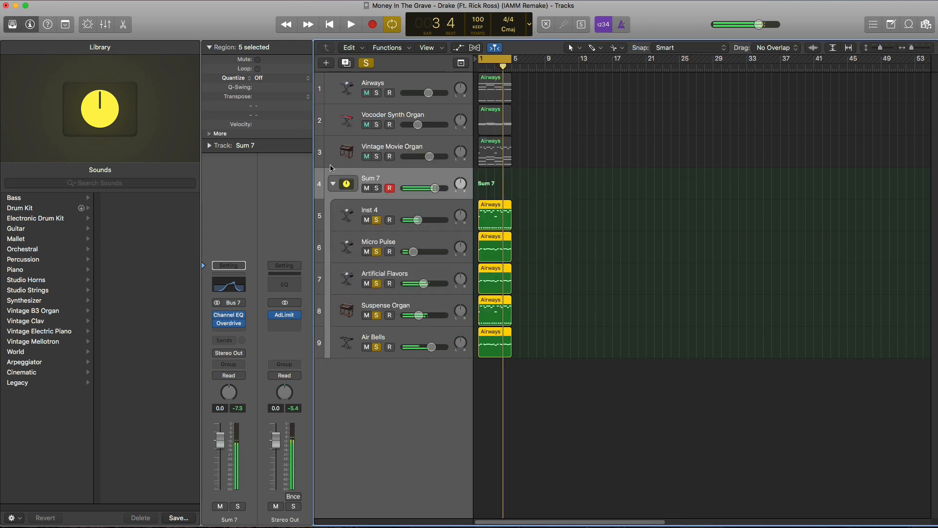
# Step: Insert a Chorus effect after Overdrive on Sum 7, play the stack and turn cycle playback back on
pyautogui.click(236, 332)
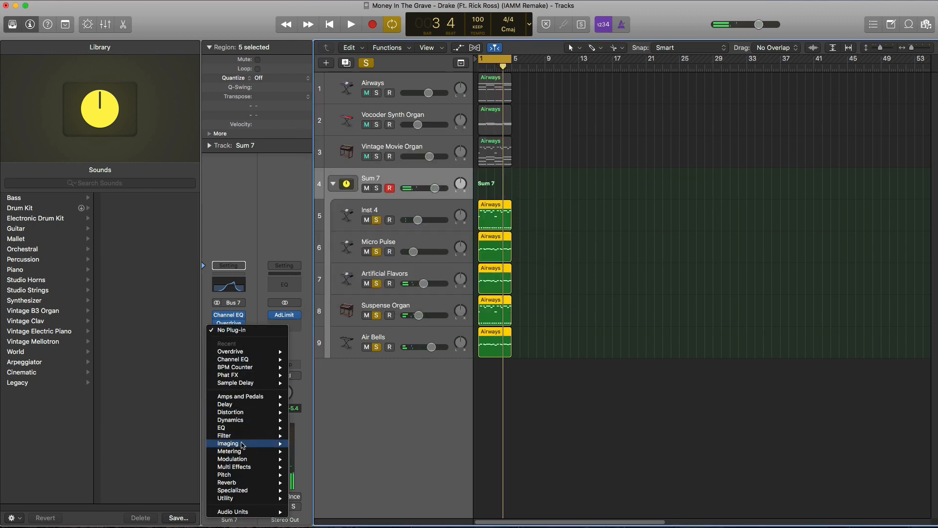
pyautogui.moveTo(241, 460)
pyautogui.moveTo(337, 461)
pyautogui.click(379, 462)
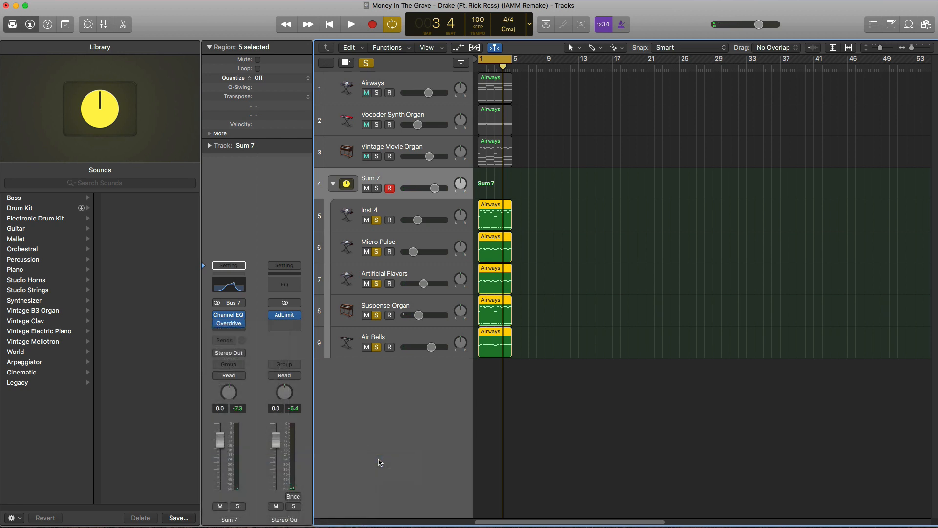
pyautogui.press('space')
pyautogui.moveTo(176, 53); pyautogui.dragTo(413, 188)
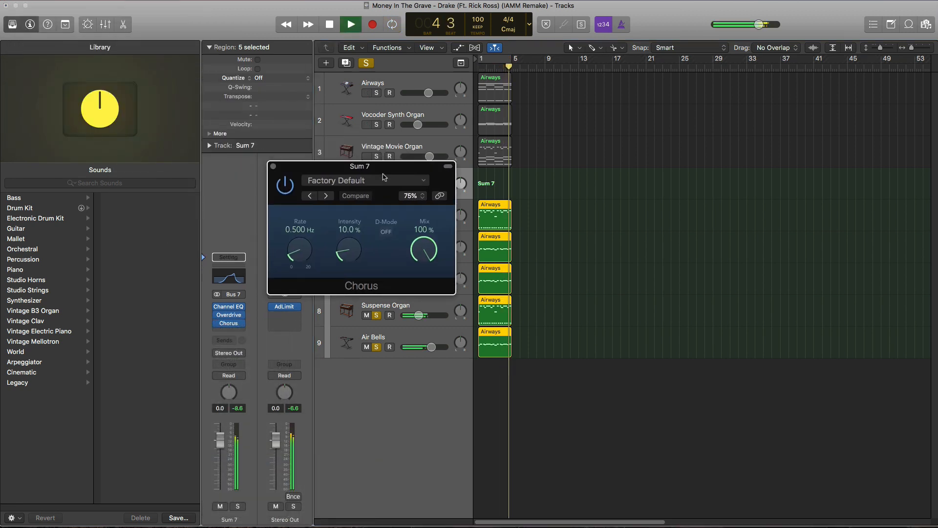
pyautogui.press('c')
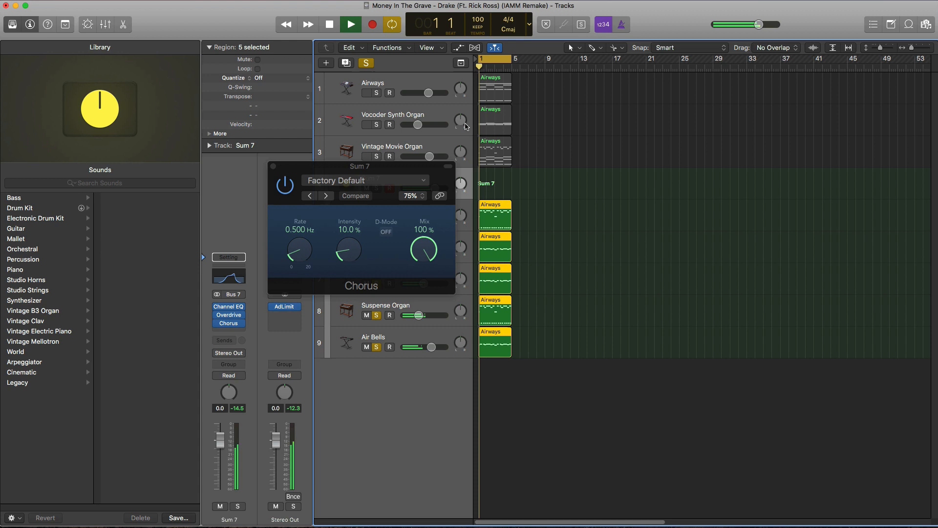
# Step: Load the Glimmering Chorus preset with Mix at 30%, audition it and close the Chorus
pyautogui.click(326, 195)
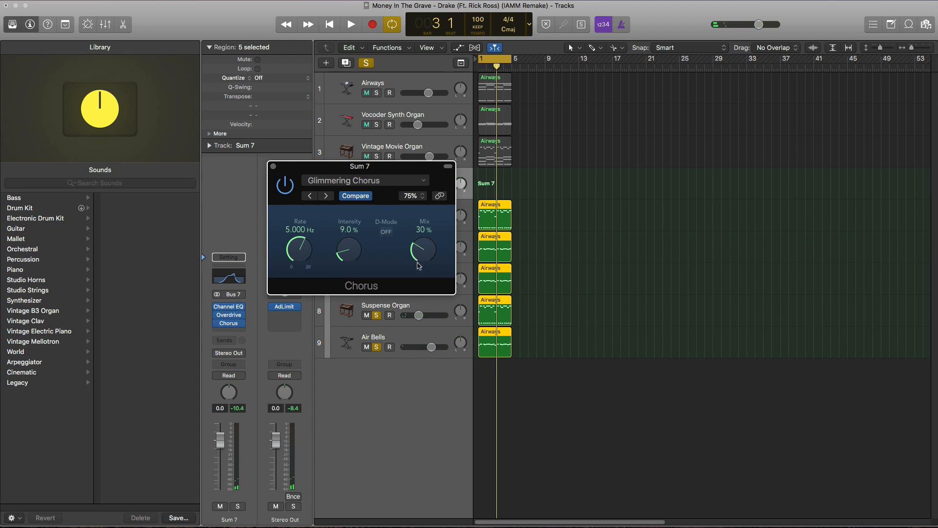
pyautogui.press('space')
pyautogui.click(273, 166)
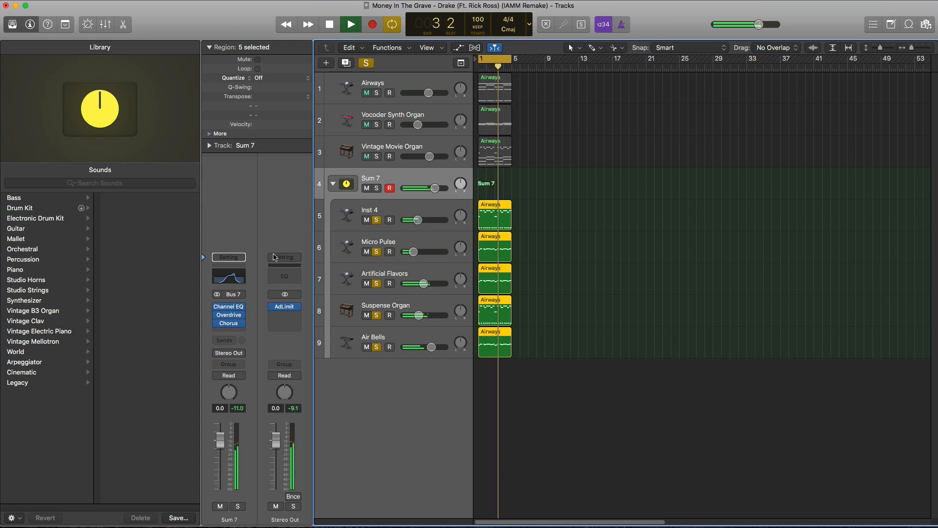
pyautogui.press('space')
# Step: Insert the Phat FX multi-effect after Chorus on the Sum 7 stack
pyautogui.click(229, 331)
pyautogui.moveTo(231, 462)
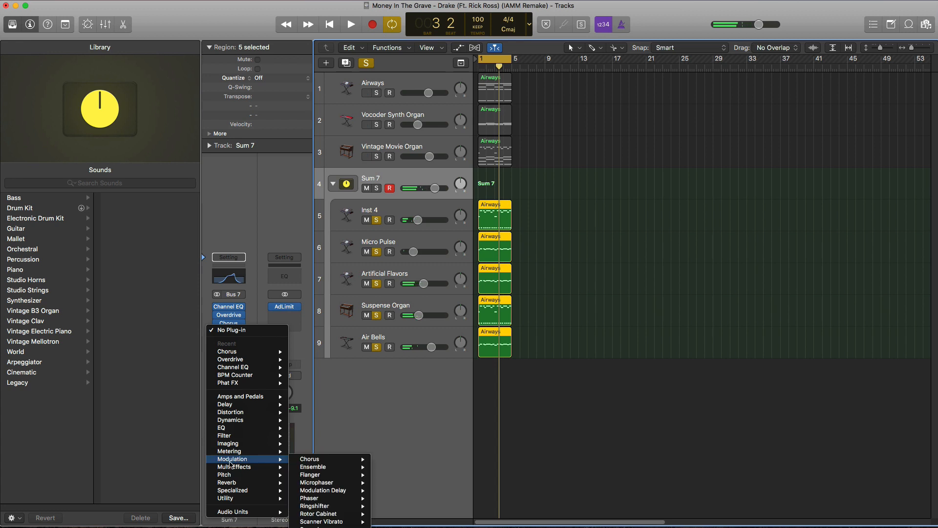
pyautogui.moveTo(259, 492)
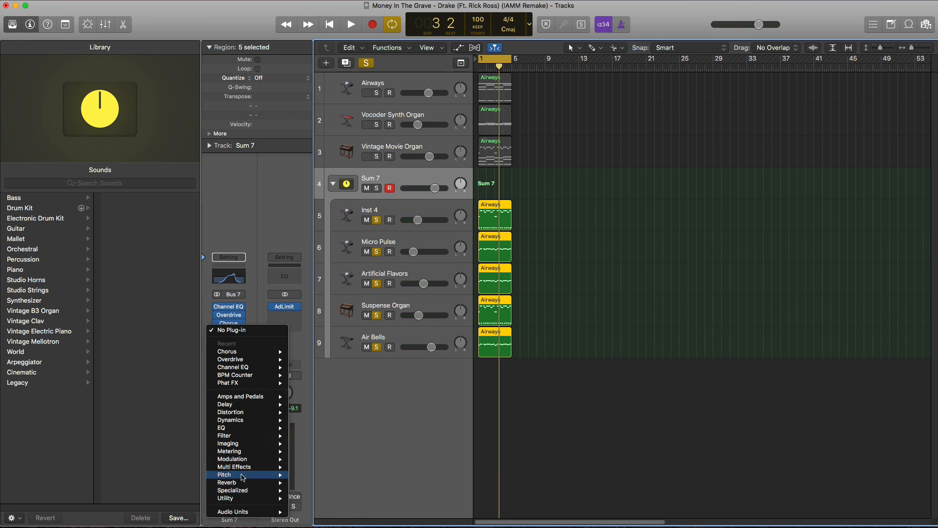
pyautogui.moveTo(320, 470)
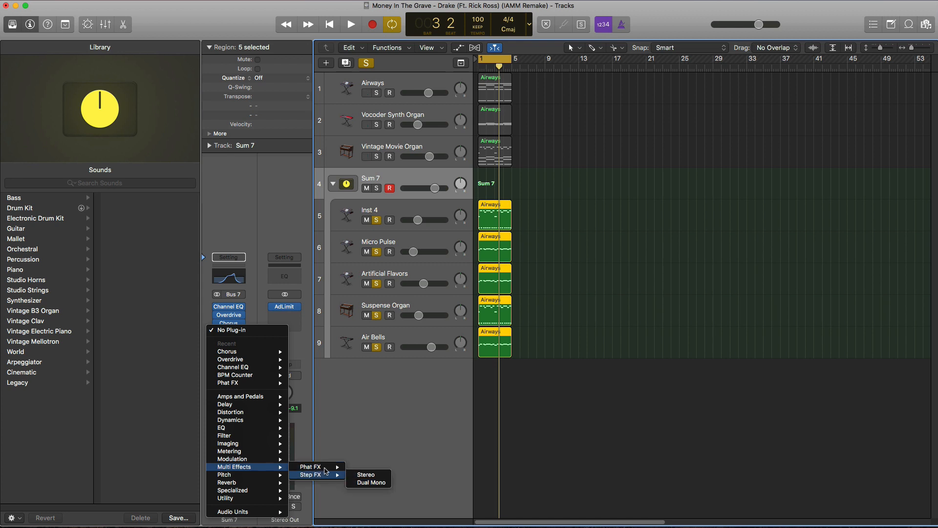
pyautogui.click(362, 468)
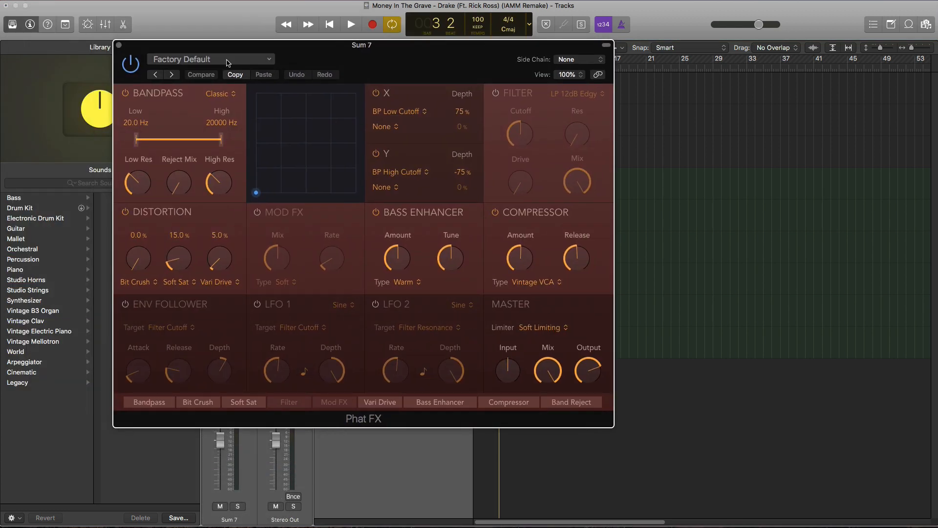
# Step: Load the Booster preset from the Drums presets in Phat FX and play back the stack
pyautogui.click(227, 62)
pyautogui.moveTo(266, 248)
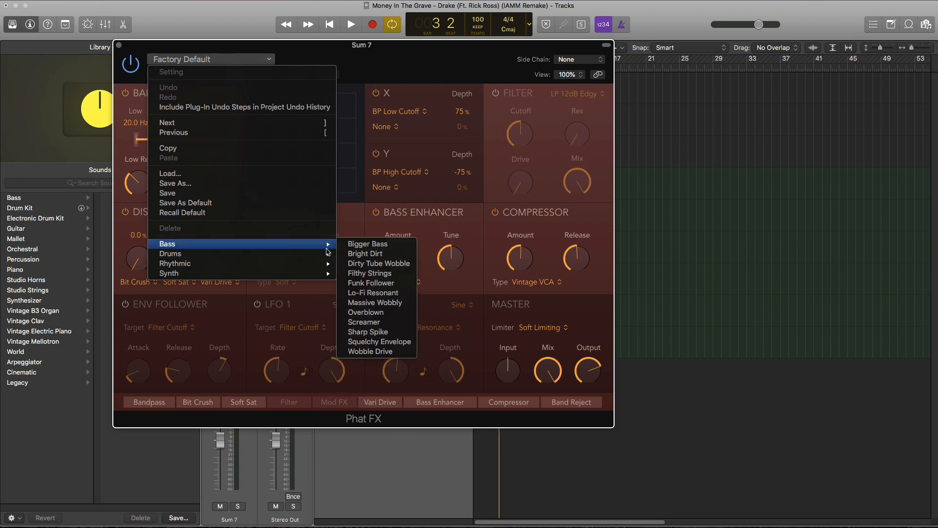
pyautogui.moveTo(311, 258)
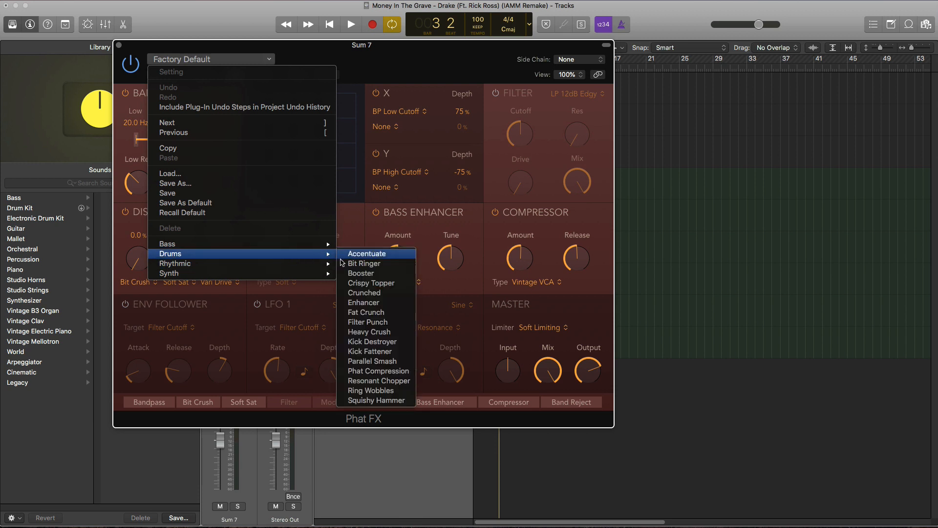
pyautogui.click(357, 274)
pyautogui.press('space')
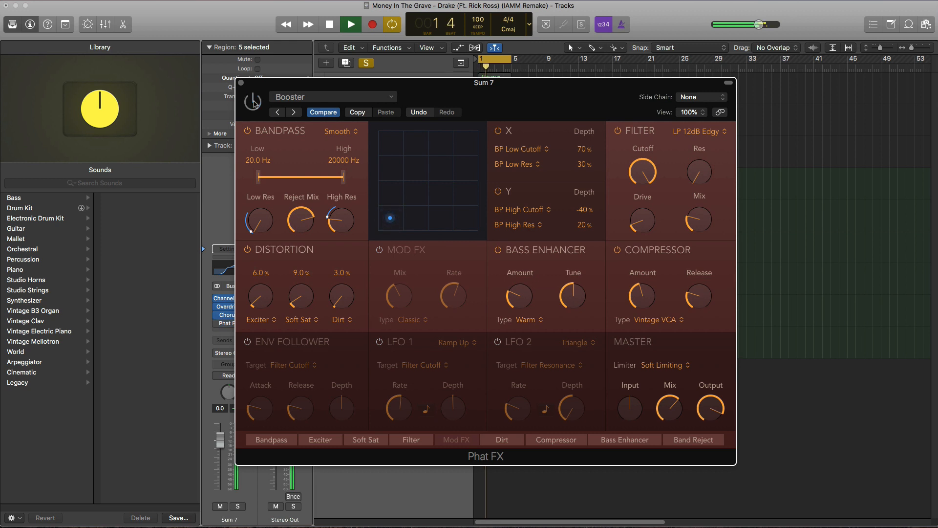
# Step: Unsolo the stack tracks and slightly lower the Airways, Vocoder Synth Organ and Vintage Movie Organ volumes together, with Airways at -3.9 dB
pyautogui.click(241, 83)
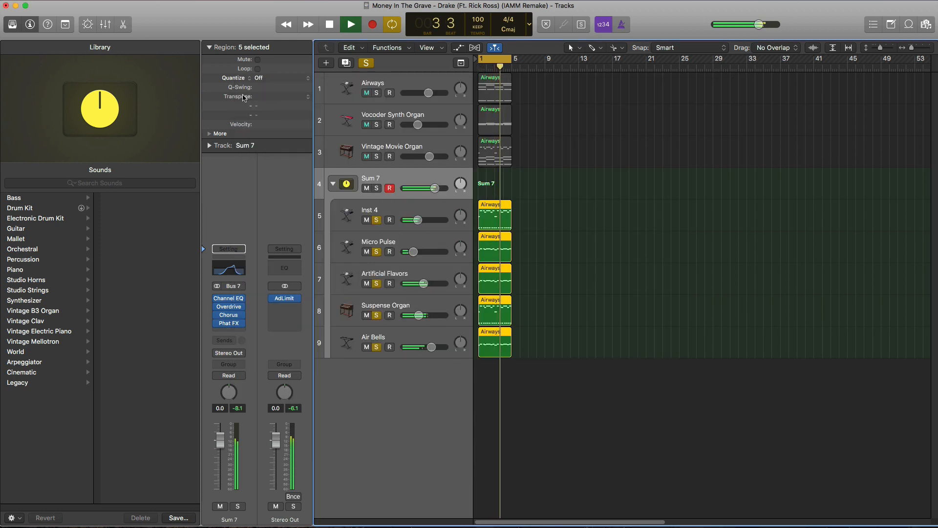
pyautogui.click(377, 221)
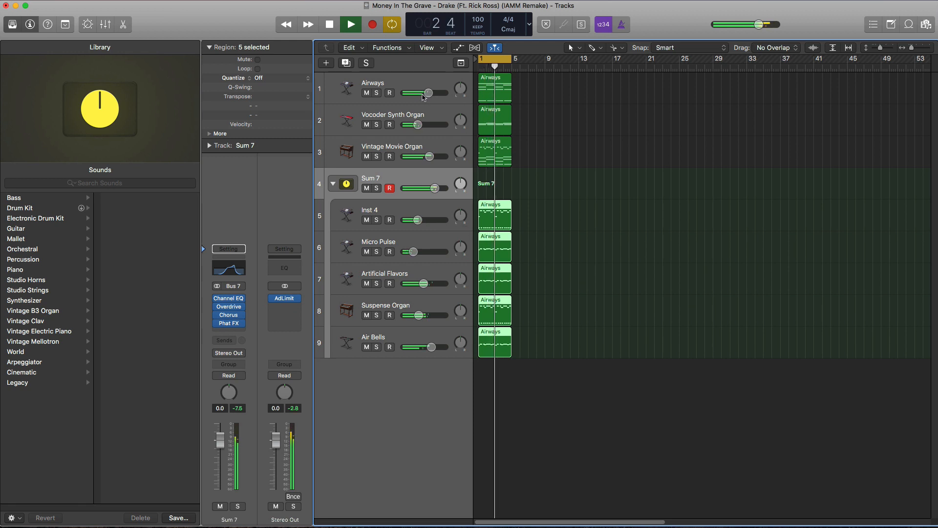
pyautogui.click(423, 97)
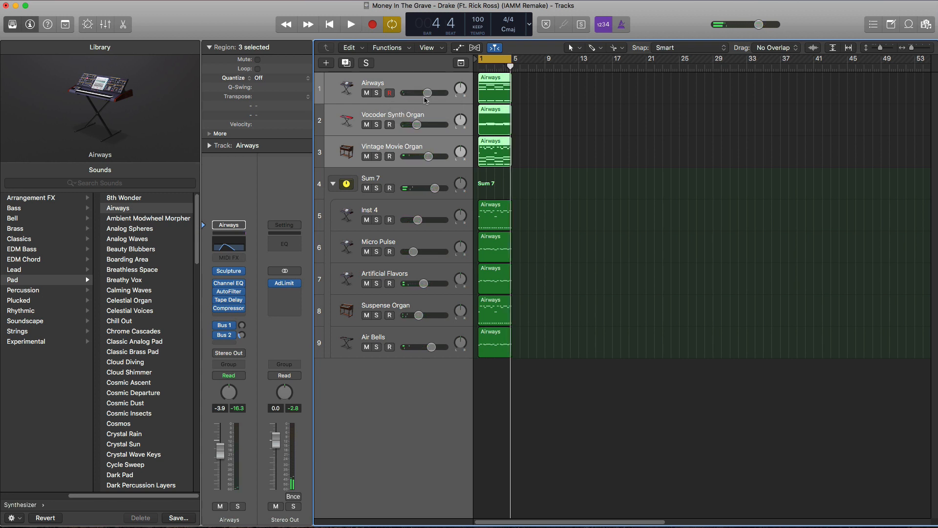
# Step: Repeat all eight regions twice in a row and set the cycle range to bars 9 through 12
pyautogui.moveTo(605, 372); pyautogui.dragTo(494, 92)
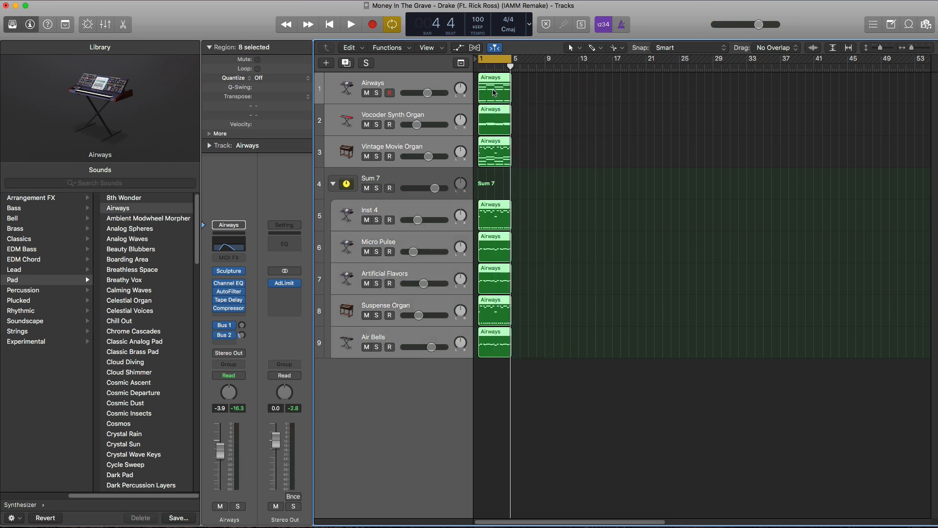
pyautogui.press('super+r')
pyautogui.press('super+r')
pyautogui.moveTo(494, 59); pyautogui.dragTo(548, 96)
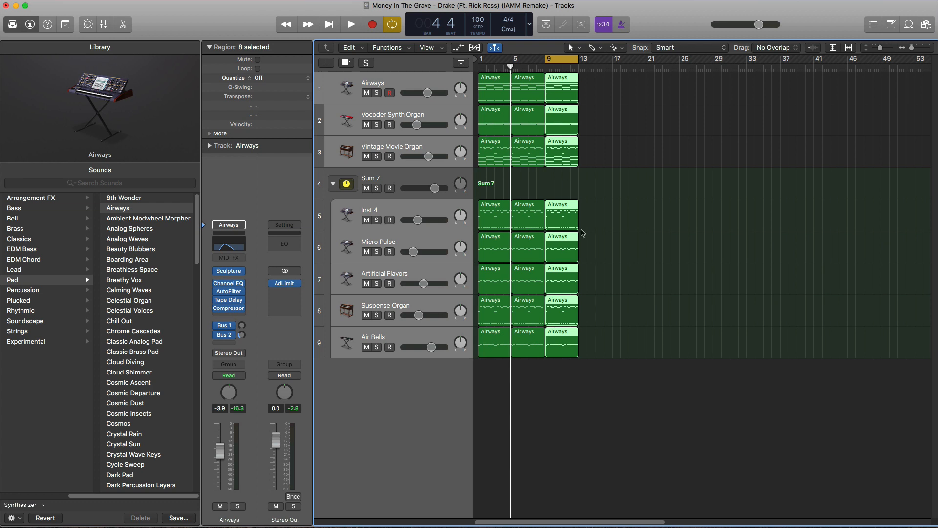
pyautogui.press('super+Right')
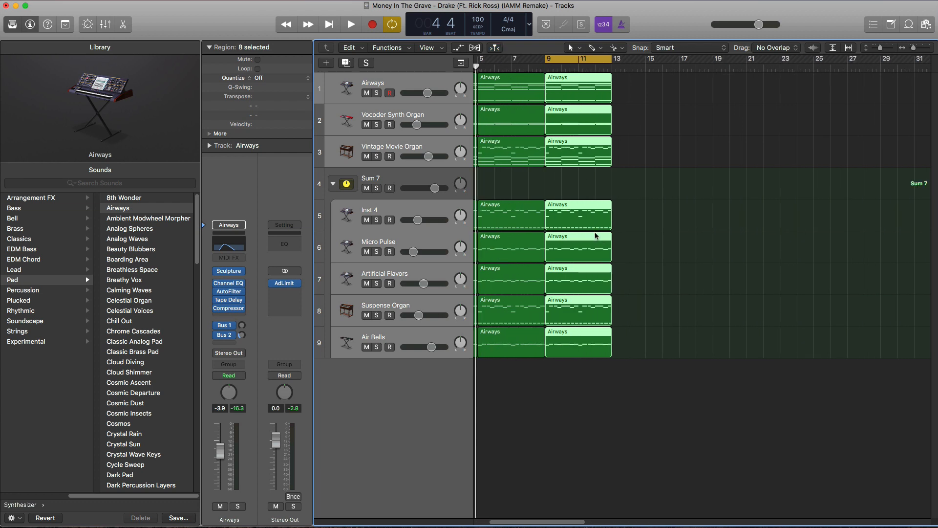
# Step: Add a software instrument track below Vintage Movie Organ and copy that track's bar 9 region onto it
pyautogui.click(383, 90)
pyautogui.click(326, 63)
pyautogui.press('Return')
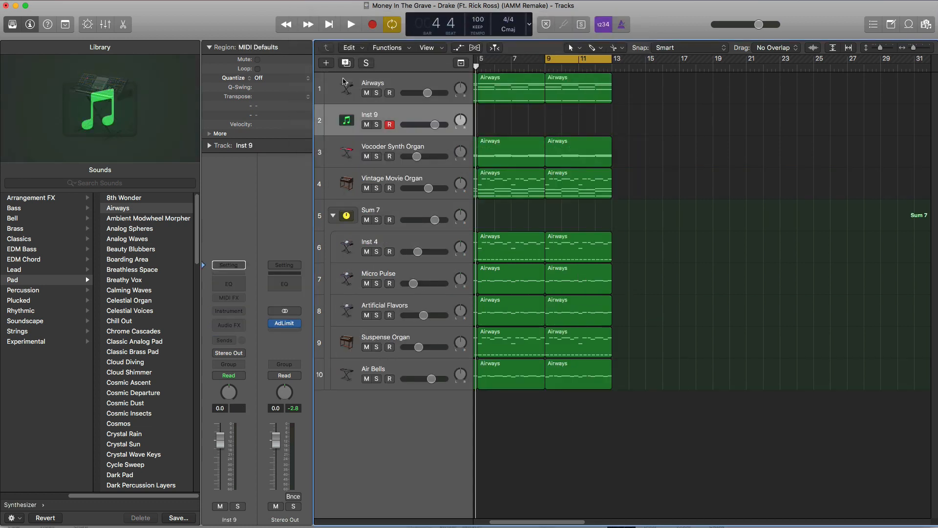
pyautogui.moveTo(409, 130); pyautogui.dragTo(408, 183)
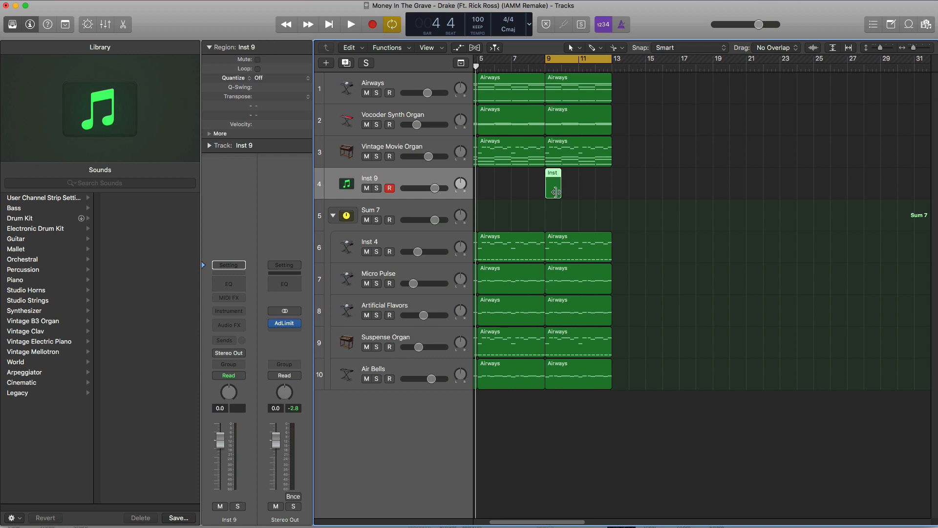
pyautogui.moveTo(581, 158); pyautogui.dragTo(580, 188)
# Step: Solo the new track and load ES2 on it with the Rae Sremmurd - Look Alive (Synth Pad) preset
pyautogui.click(376, 188)
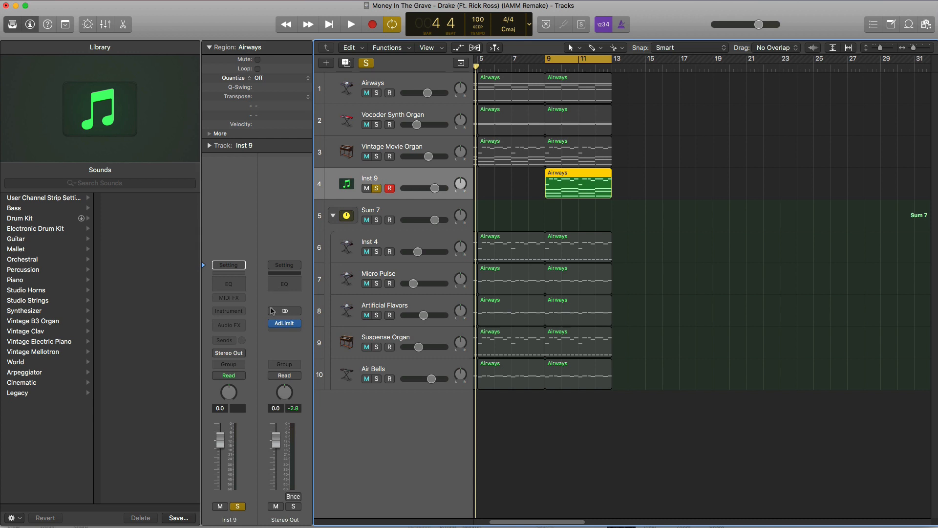
pyautogui.click(229, 311)
pyautogui.moveTo(294, 343)
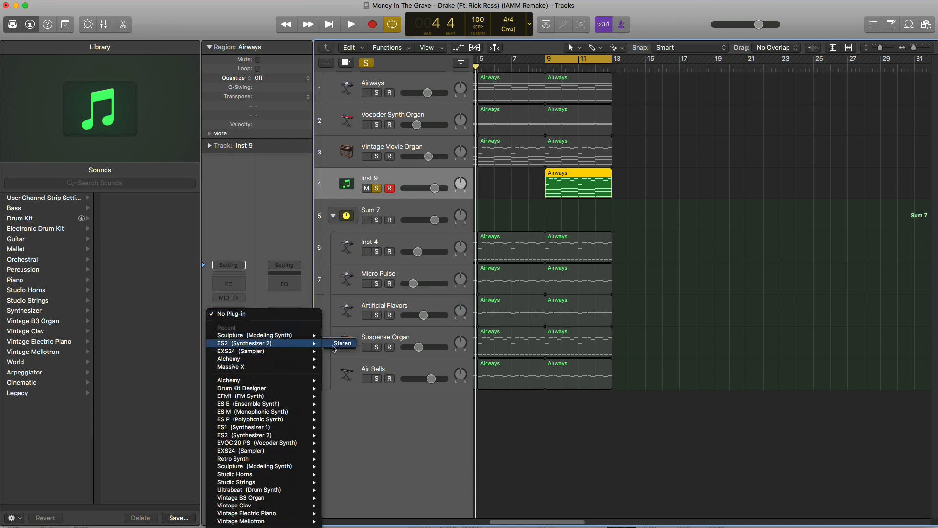
pyautogui.click(332, 345)
pyautogui.click(133, 31)
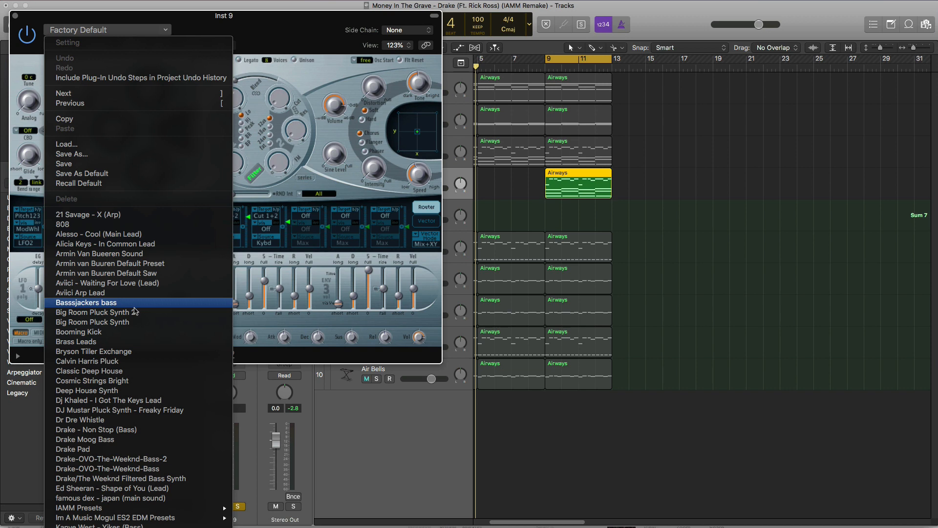
pyautogui.scroll(-10, 134, 308)
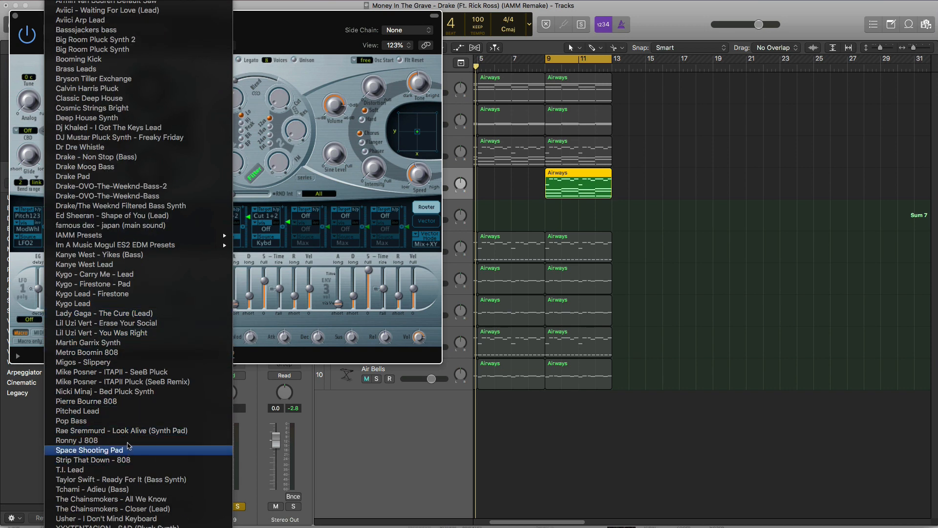
pyautogui.click(130, 432)
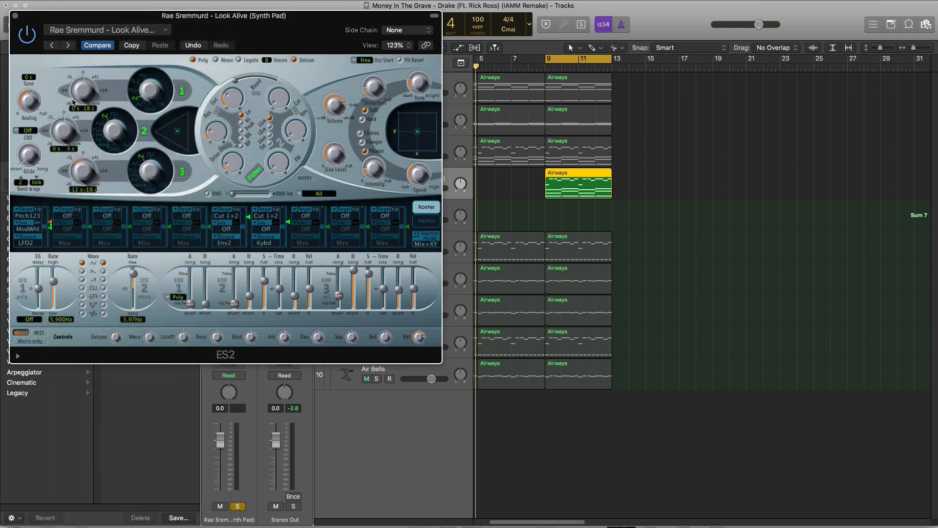
pyautogui.press('super+w')
# Step: Transpose all notes of the synth pad region up two octaves in the Piano Roll and play them back
pyautogui.press('space')
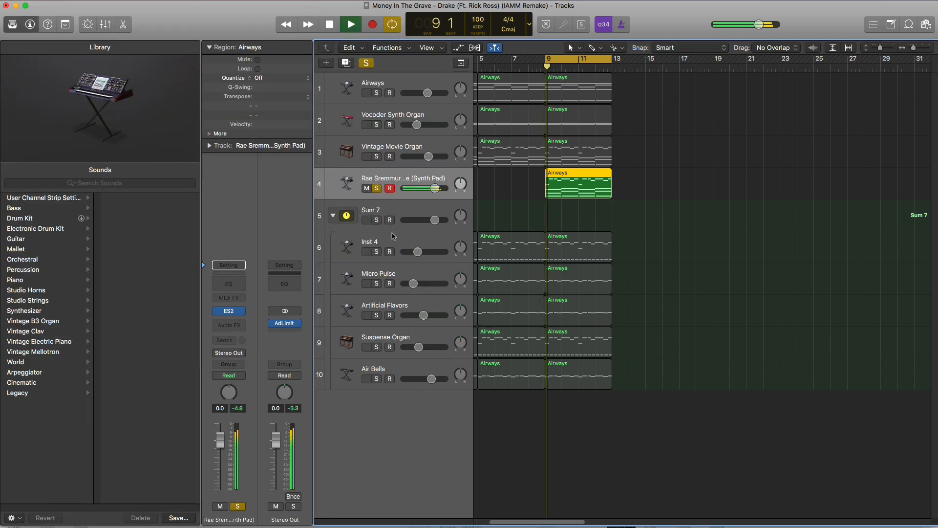
pyautogui.press('e')
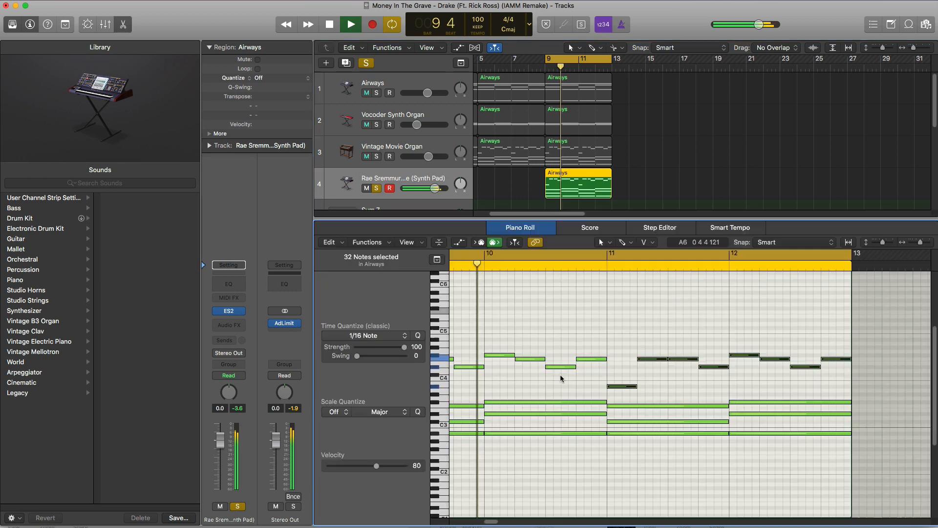
pyautogui.press('space')
pyautogui.press('super+a')
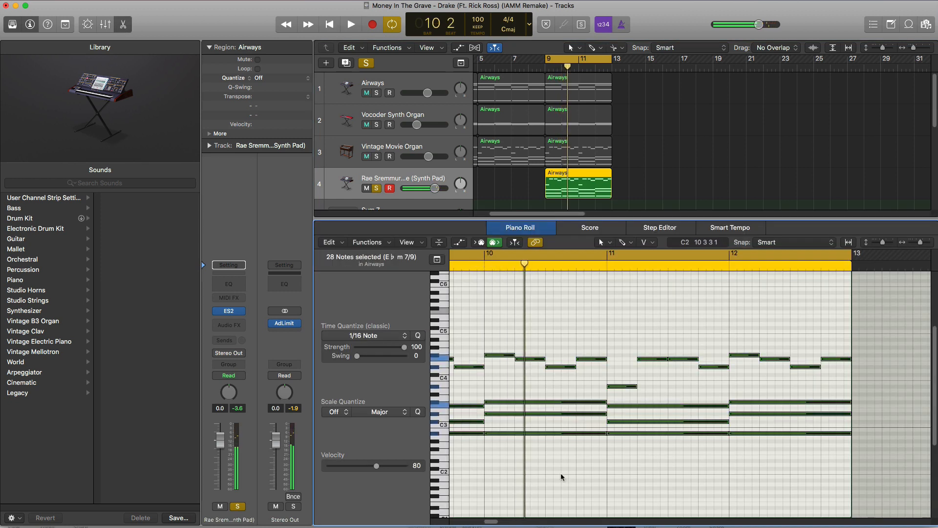
pyautogui.hotkey('alt', 'shift', 'Up')
pyautogui.hotkey('alt', 'shift', 'Up')
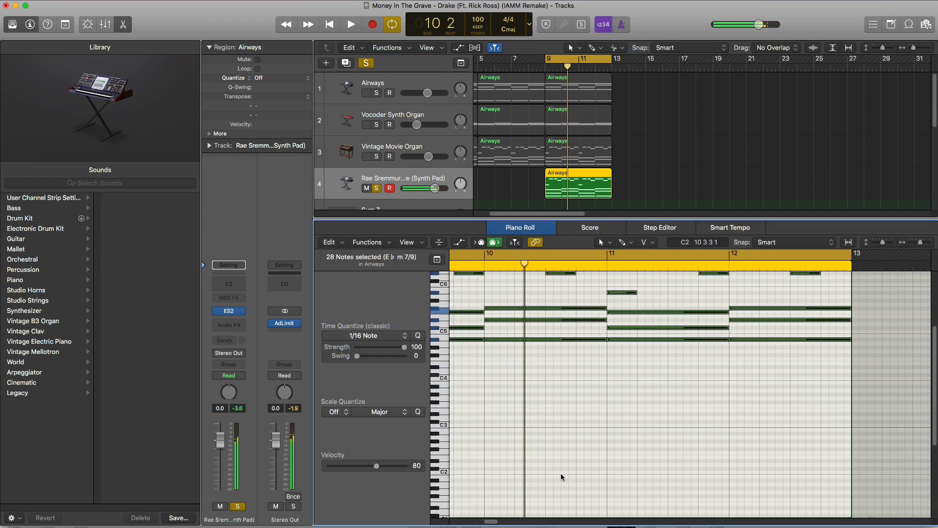
pyautogui.scroll(5, 576, 481)
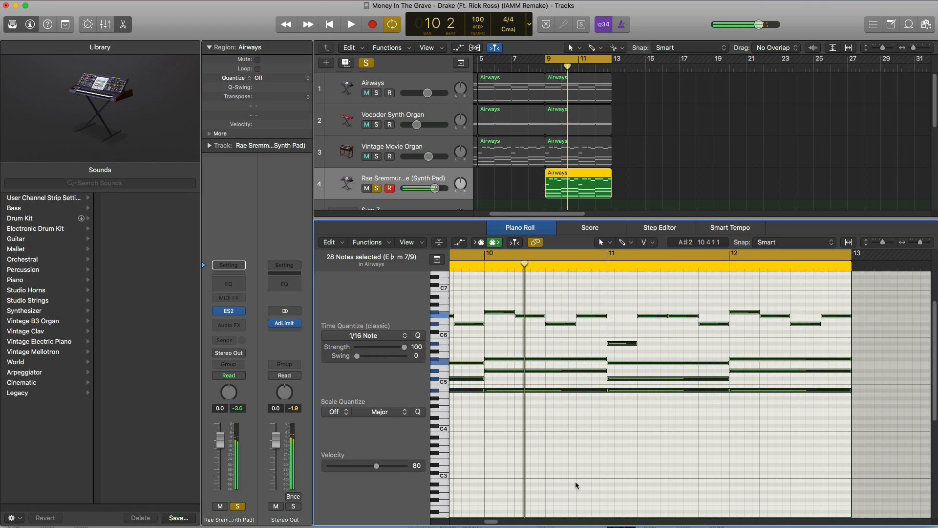
pyautogui.press('space')
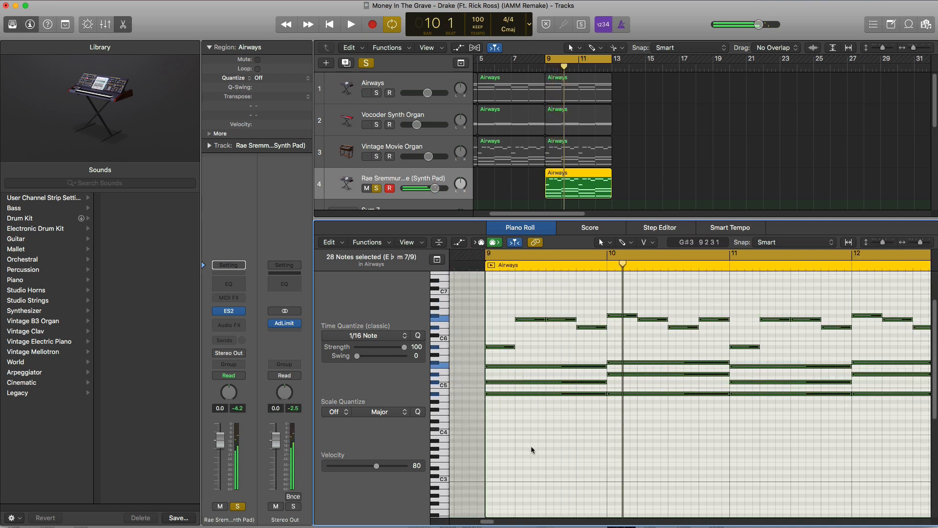
# Step: Fill bars 9 through 12 of the synth pad region with repeated quarter notes on A#3 and play it back
pyautogui.click(489, 443)
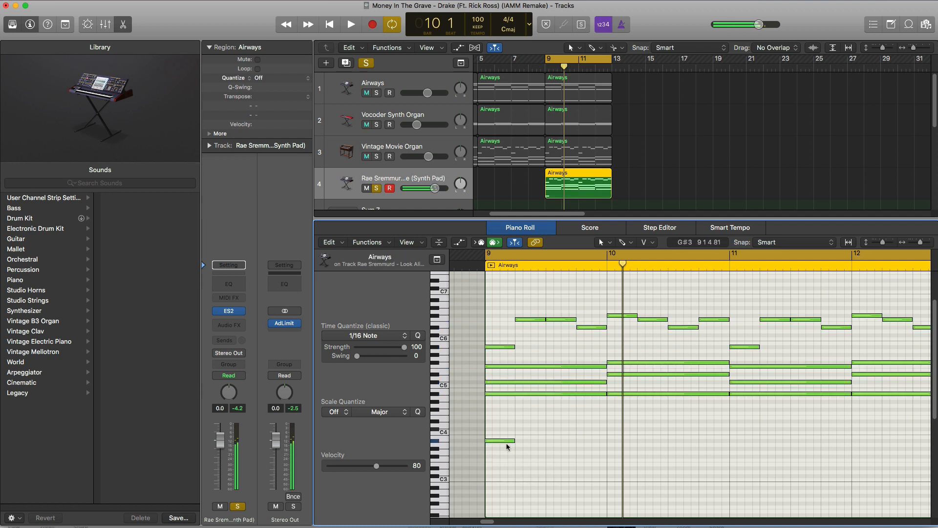
pyautogui.moveTo(558, 463); pyautogui.dragTo(492, 440)
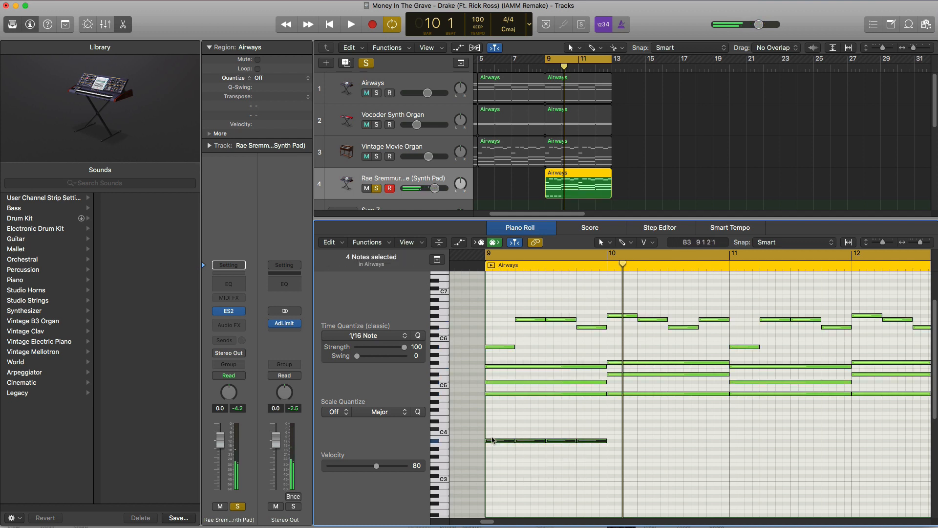
pyautogui.press('super+r')
pyautogui.press('super+r')
pyautogui.press('super+r')
pyautogui.hscroll(2, 619, 448)
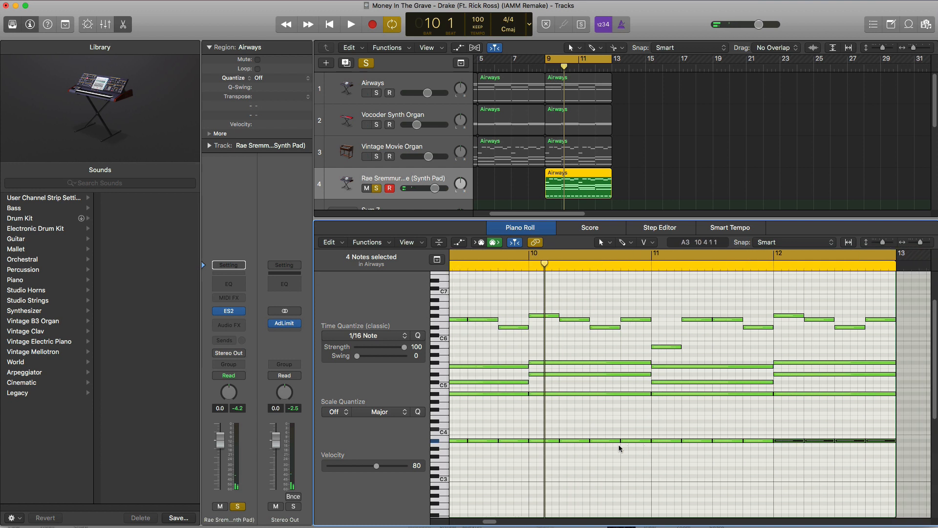
pyautogui.scroll(-2, 619, 445)
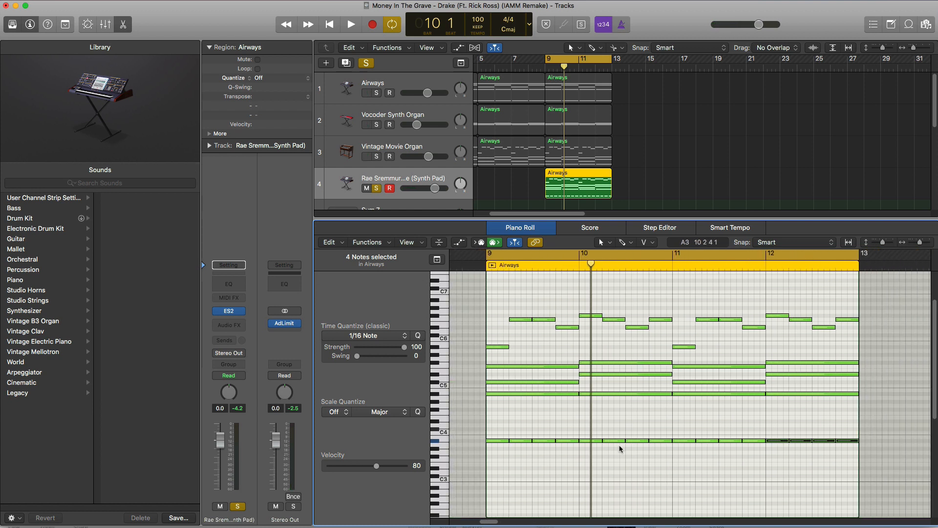
pyautogui.press('p')
pyautogui.press('space')
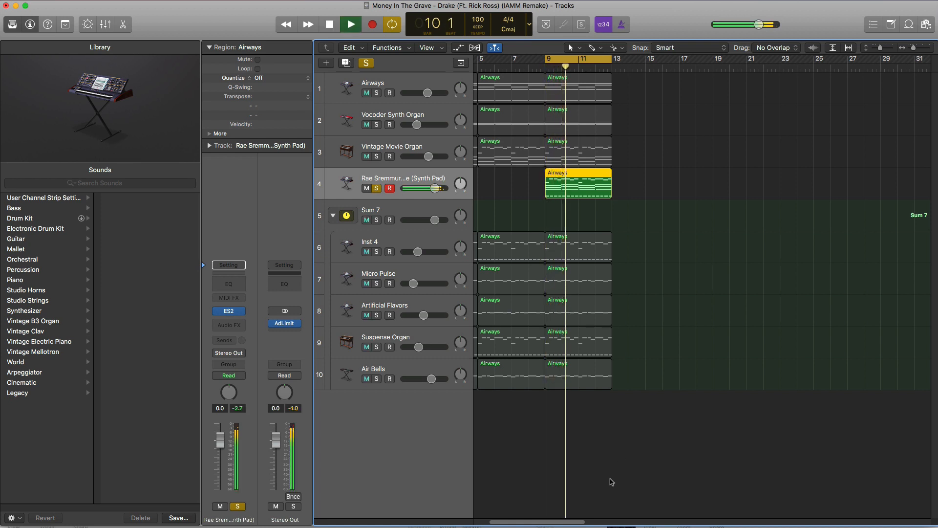
# Step: Insert a Channel EQ on the synth pad and enable its high-cut filter at 3150 Hz
pyautogui.click(229, 285)
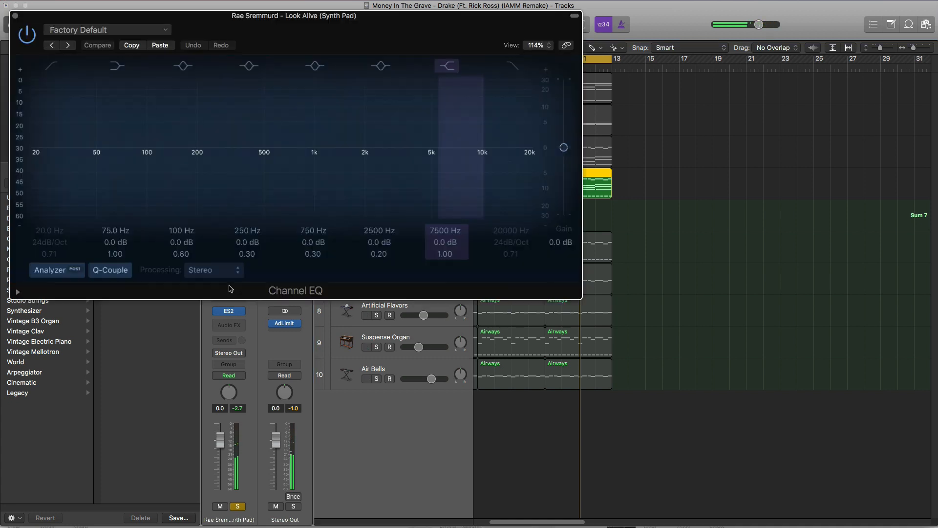
pyautogui.moveTo(341, 24); pyautogui.dragTo(629, 118)
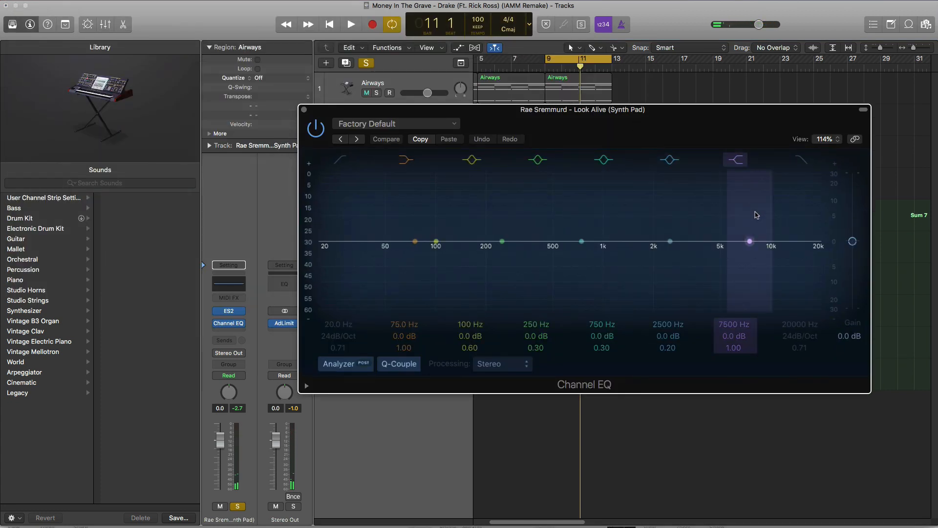
pyautogui.click(812, 233)
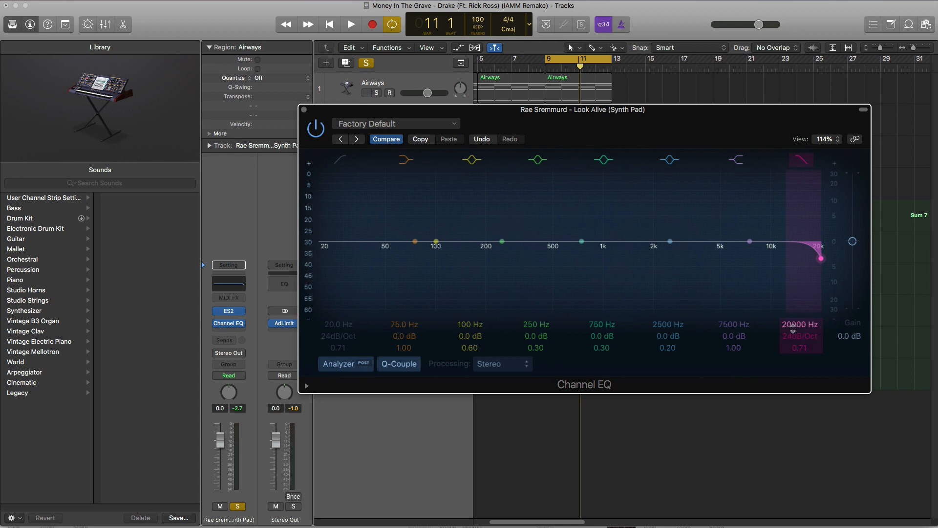
pyautogui.press('space')
pyautogui.moveTo(793, 326); pyautogui.dragTo(793, 380)
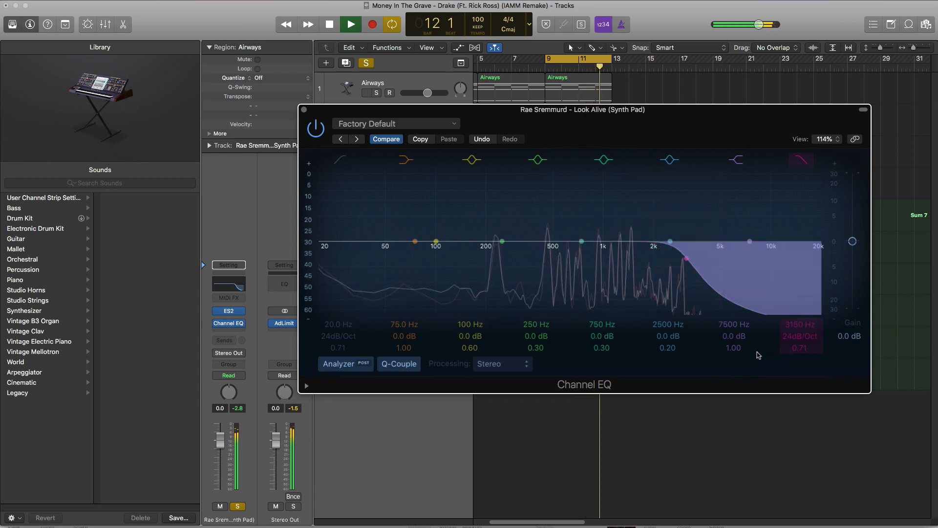
pyautogui.press('space')
# Step: Enable the Channel EQ's low-cut filter at 1320 Hz and close the EQ
pyautogui.click(339, 159)
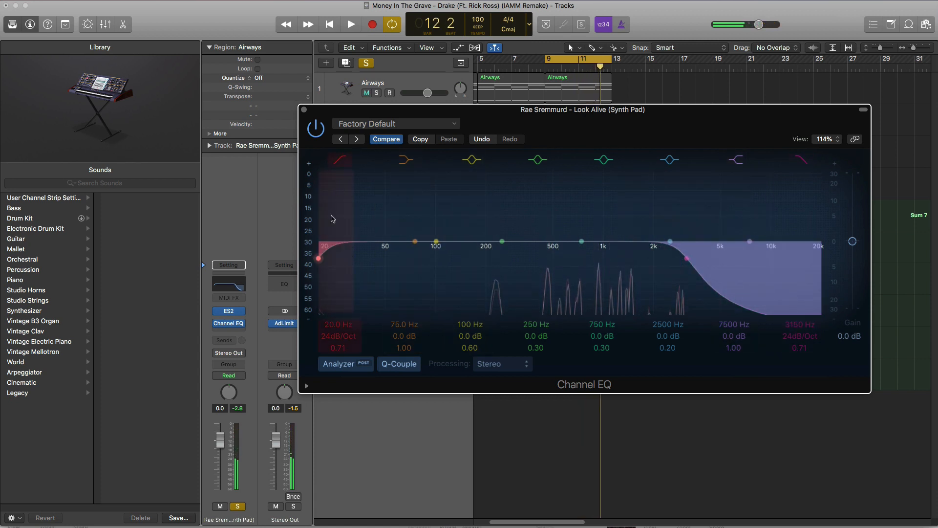
pyautogui.press('space')
pyautogui.moveTo(336, 324); pyautogui.dragTo(336, 264)
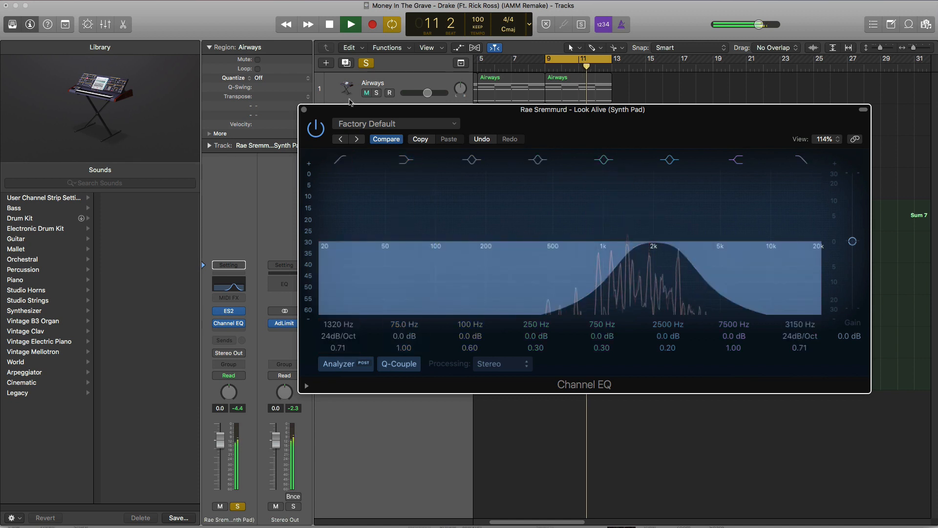
pyautogui.click(304, 111)
pyautogui.press('space')
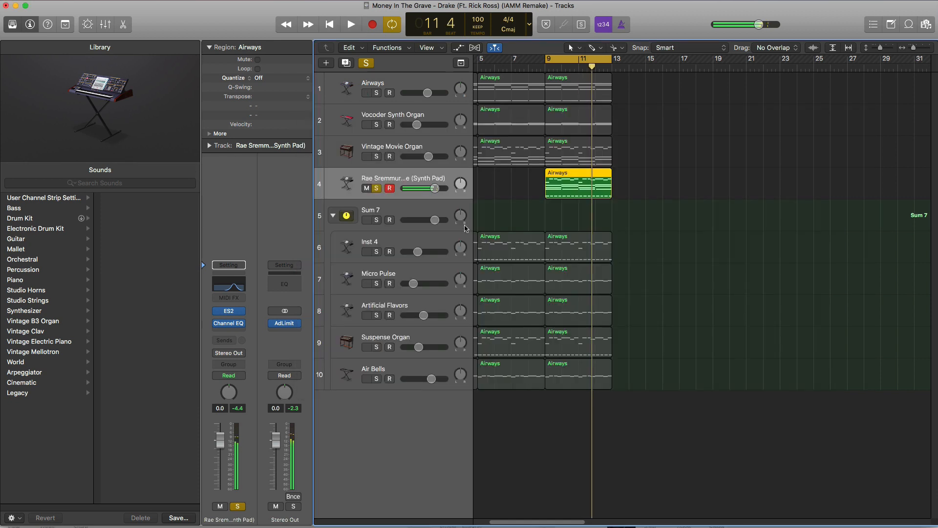
# Step: Unsolo the synth pad, lower its volume to about -12 dB and compare the mix with and without it
pyautogui.click(377, 190)
pyautogui.press('space')
pyautogui.moveTo(434, 189); pyautogui.dragTo(418, 189)
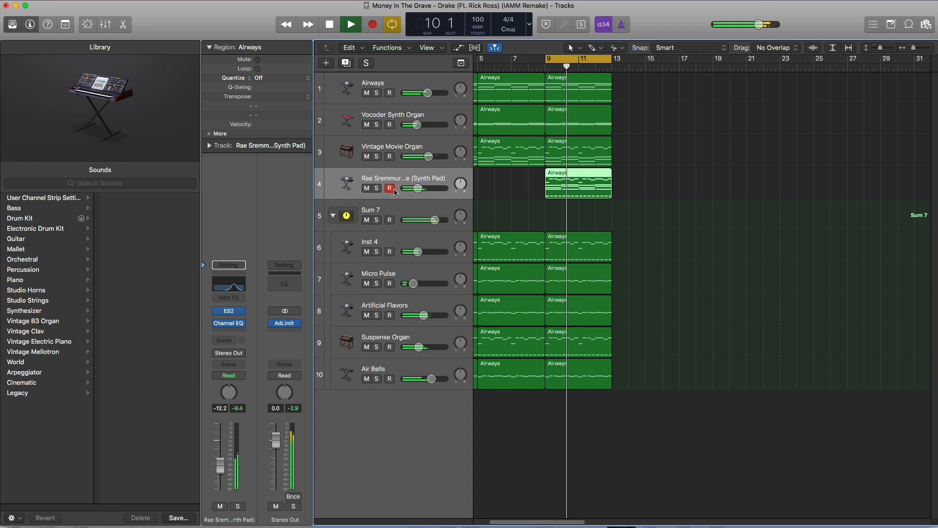
pyautogui.click(366, 188)
pyautogui.click(366, 188)
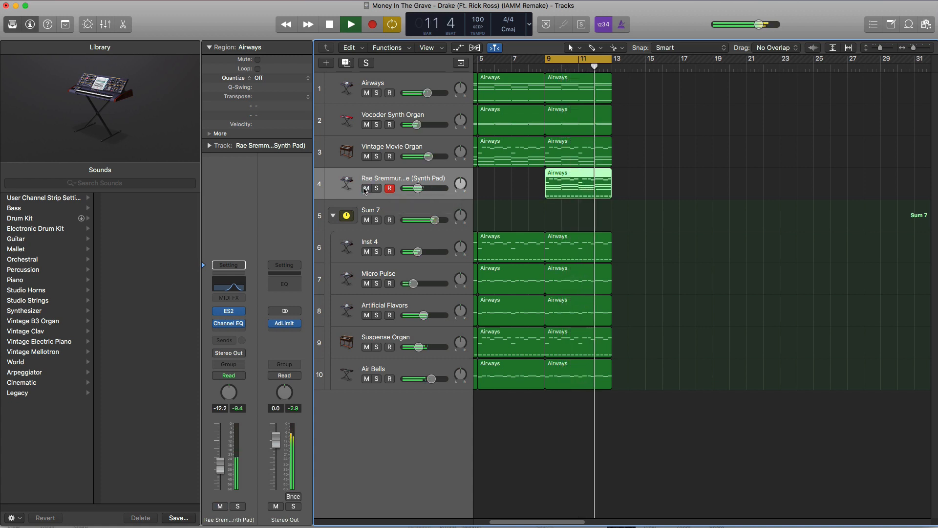
pyautogui.click(366, 188)
pyautogui.click(366, 188)
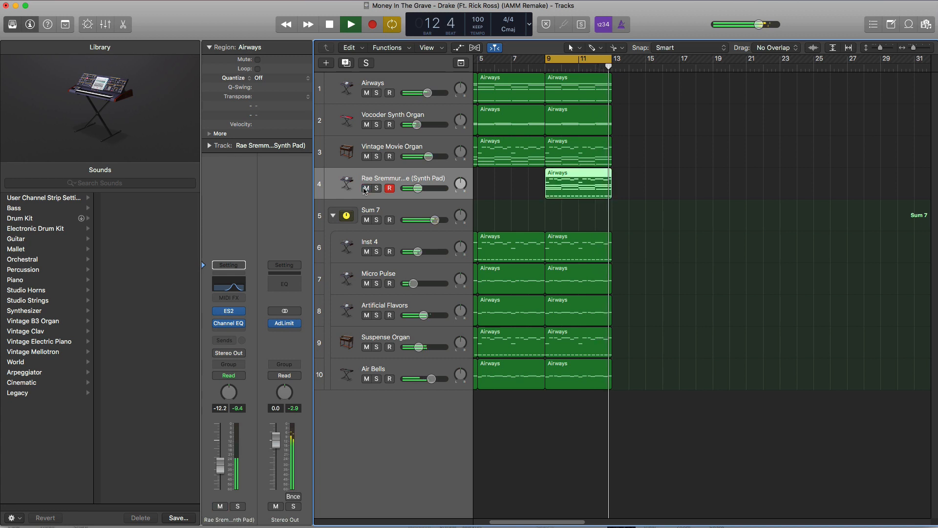
pyautogui.press('space')
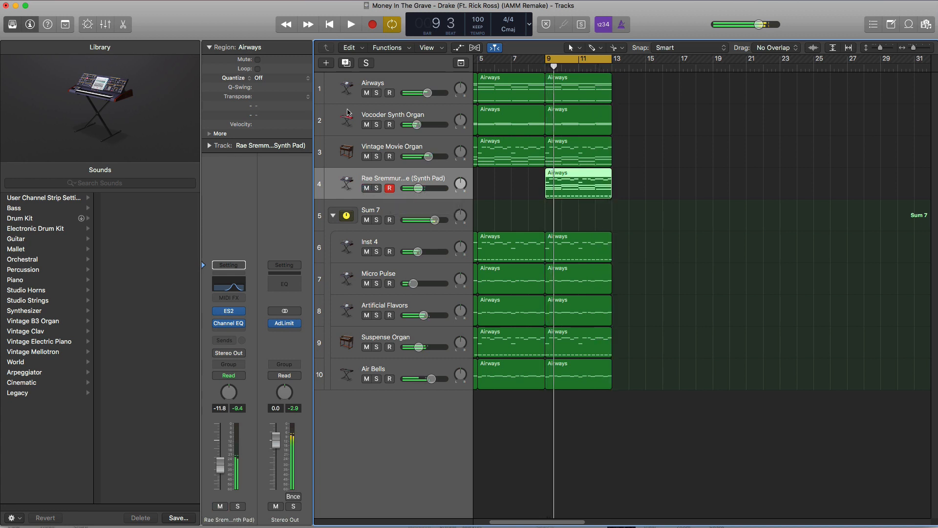
# Step: Add a software instrument track, copy the synth pad's region at bar 9 onto it and solo the new track
pyautogui.click(326, 62)
pyautogui.press('Return')
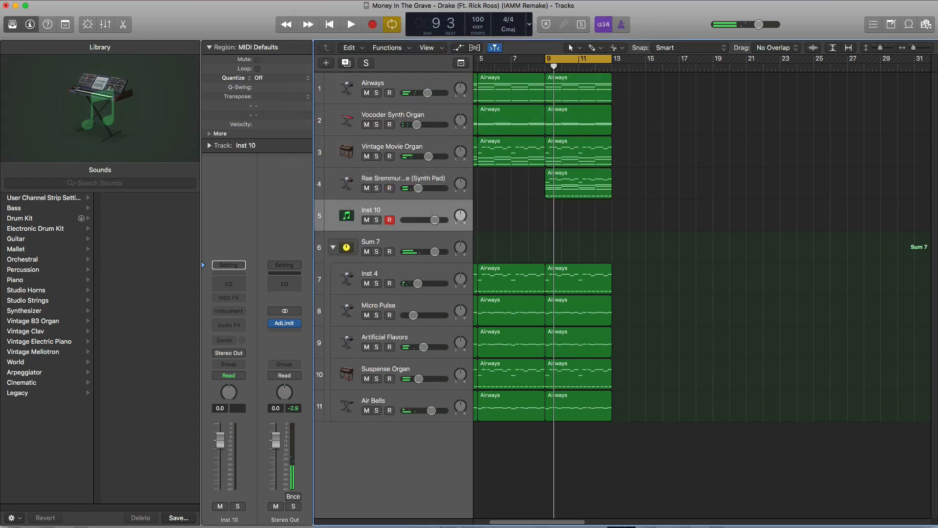
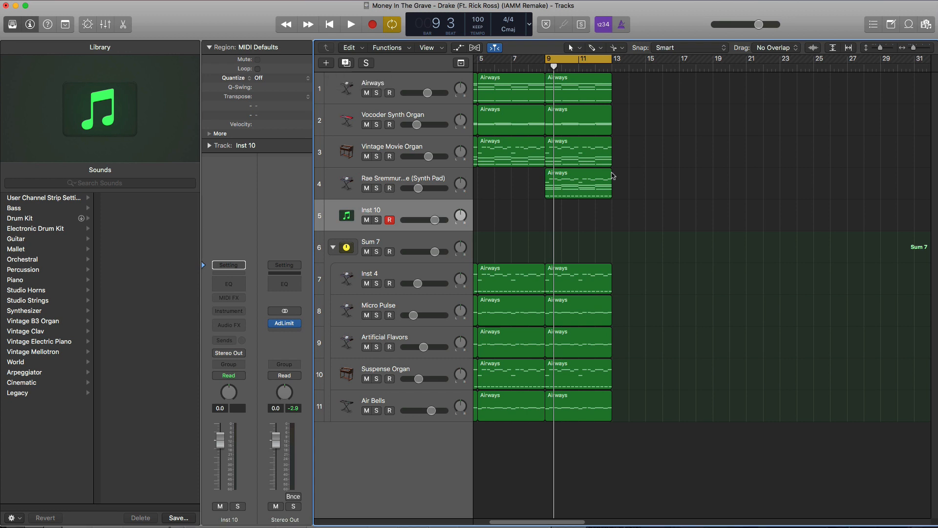
pyautogui.moveTo(562, 193); pyautogui.dragTo(571, 216)
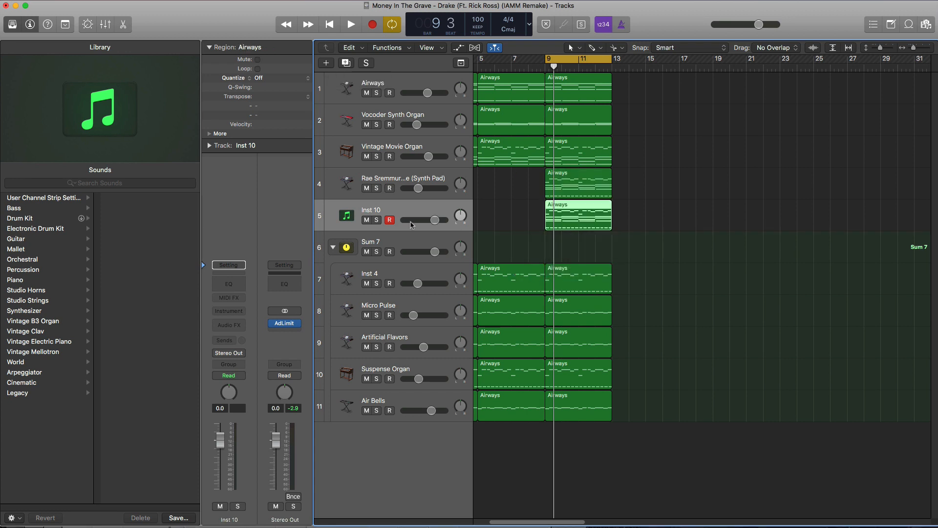
pyautogui.click(376, 221)
# Step: Load Sculpture with the Ambient Pad preset on the new track, start playback and close the plug-in
pyautogui.click(224, 311)
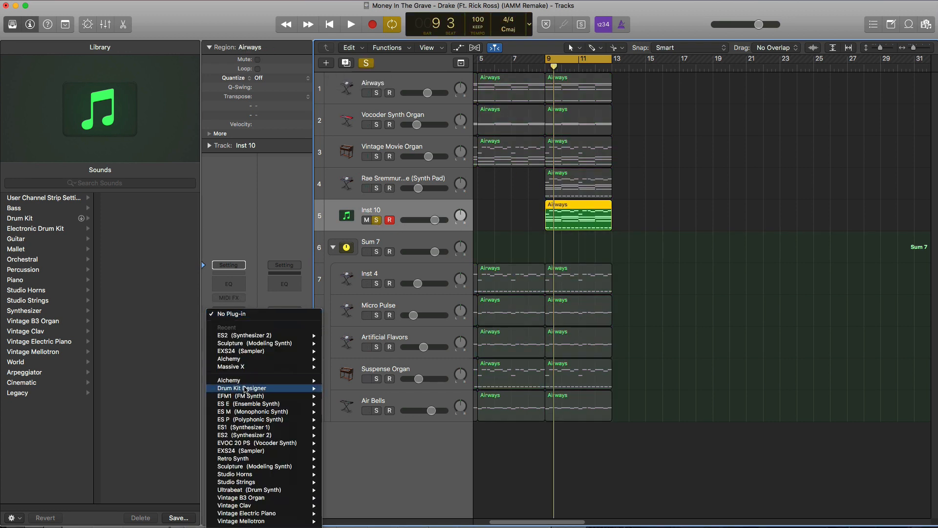
pyautogui.moveTo(258, 344)
pyautogui.click(343, 345)
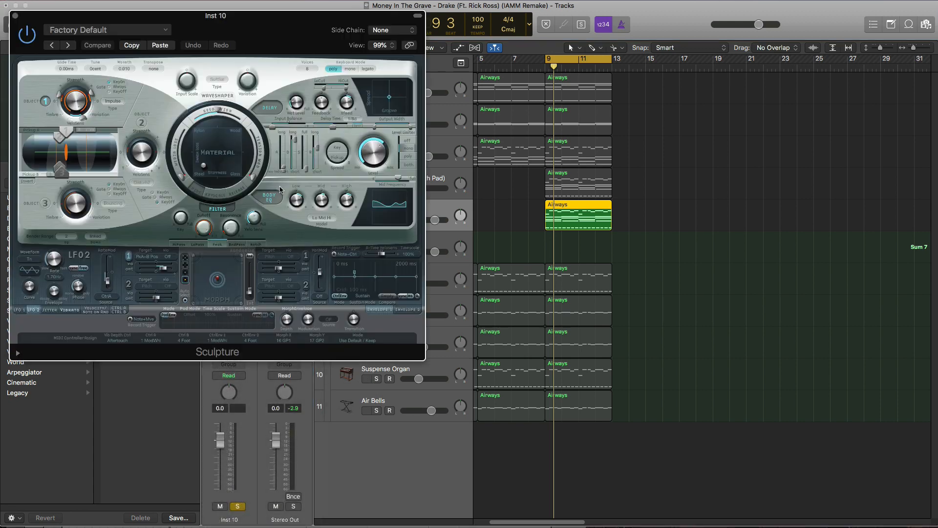
pyautogui.moveTo(275, 37); pyautogui.dragTo(445, 38)
pyautogui.click(286, 33)
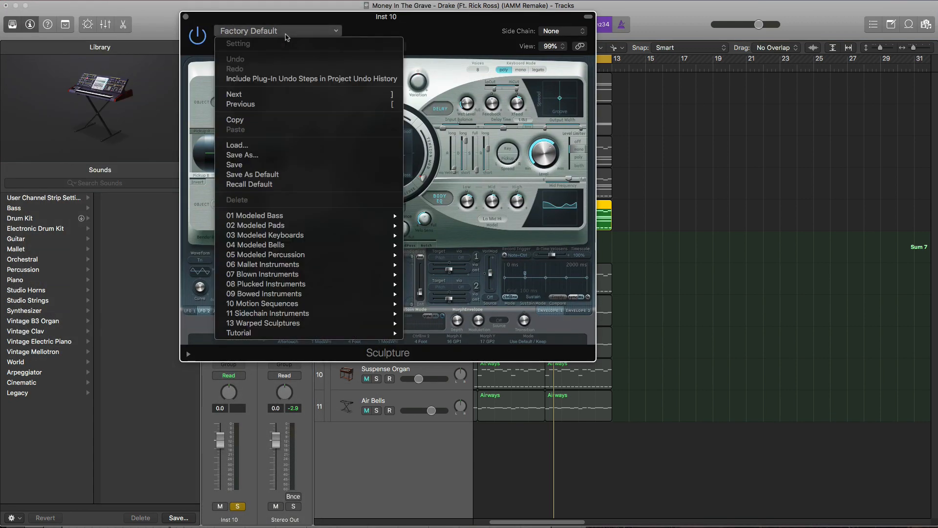
pyautogui.moveTo(315, 229)
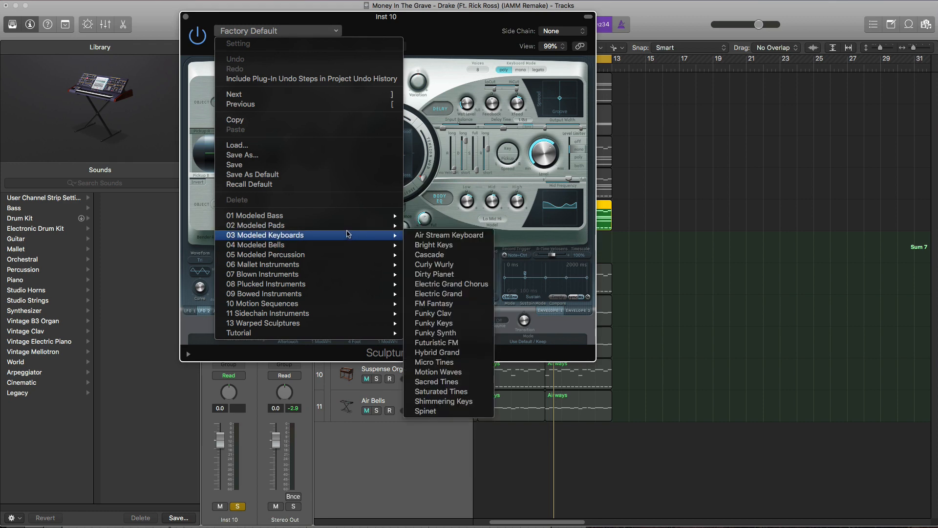
pyautogui.click(454, 260)
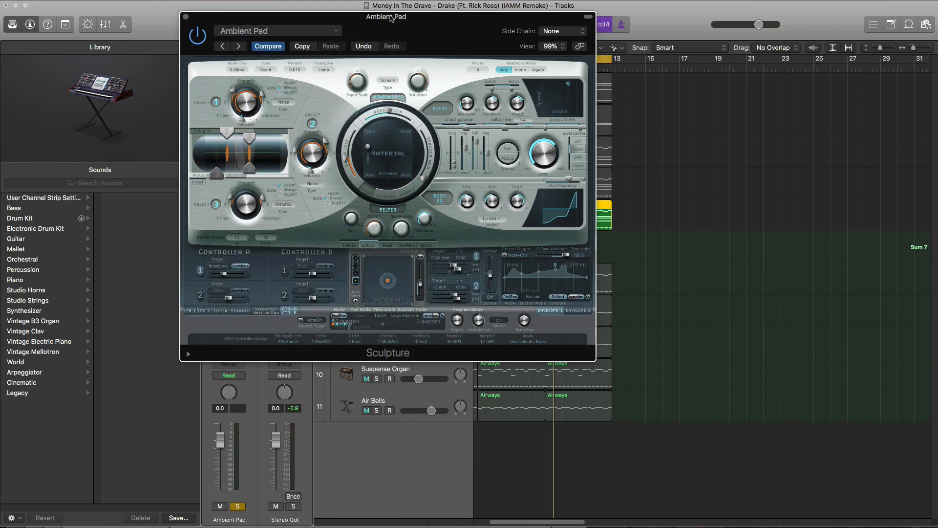
pyautogui.press('space')
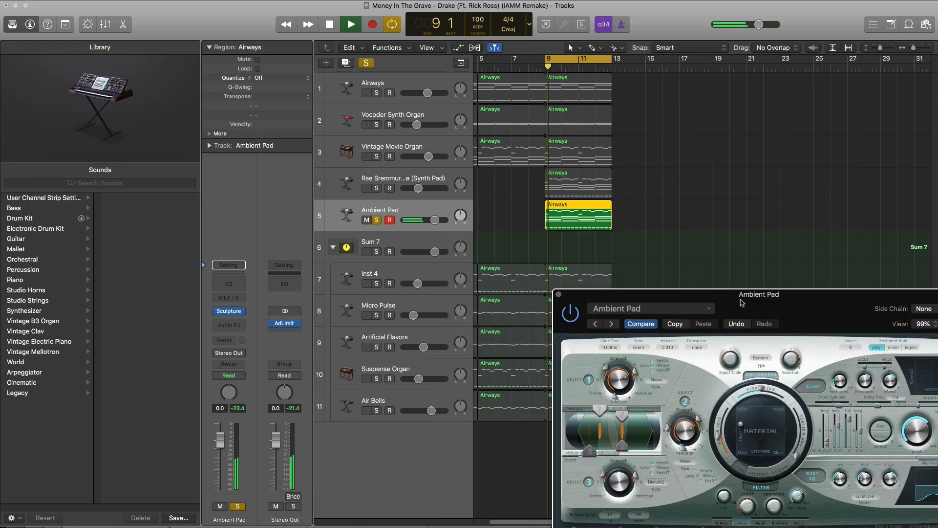
pyautogui.click(559, 295)
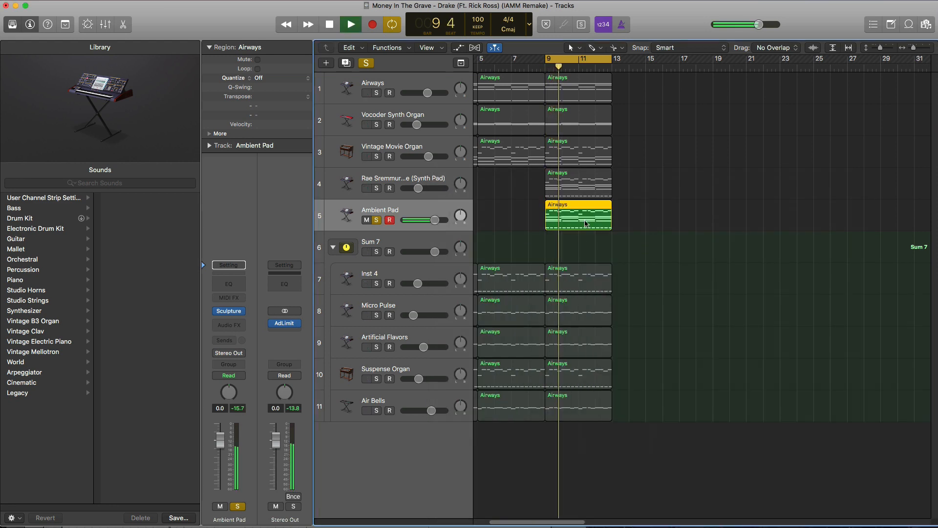
# Step: Transpose all notes in the Ambient Pad region down one octave and play the result
pyautogui.press('e')
pyautogui.press('space')
pyautogui.click(593, 303)
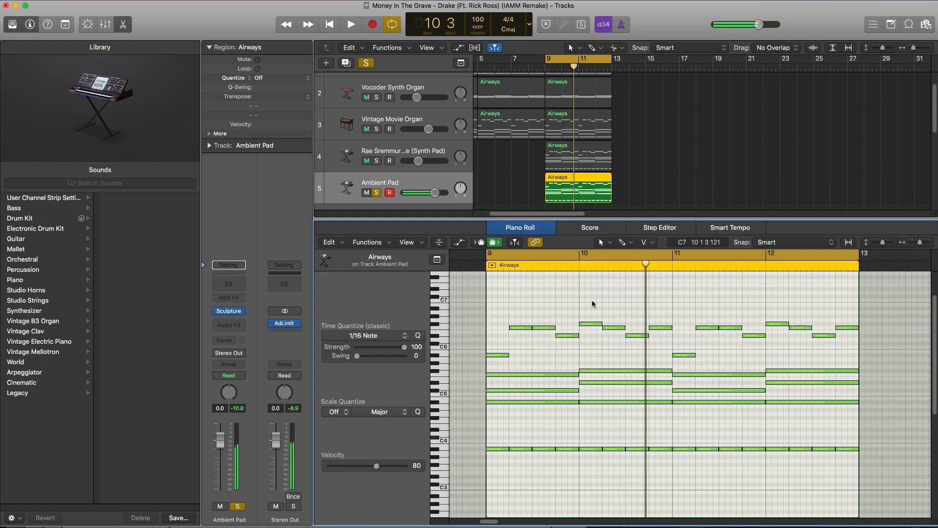
pyautogui.press('super+a')
pyautogui.hotkey('alt', 'shift', 'Down')
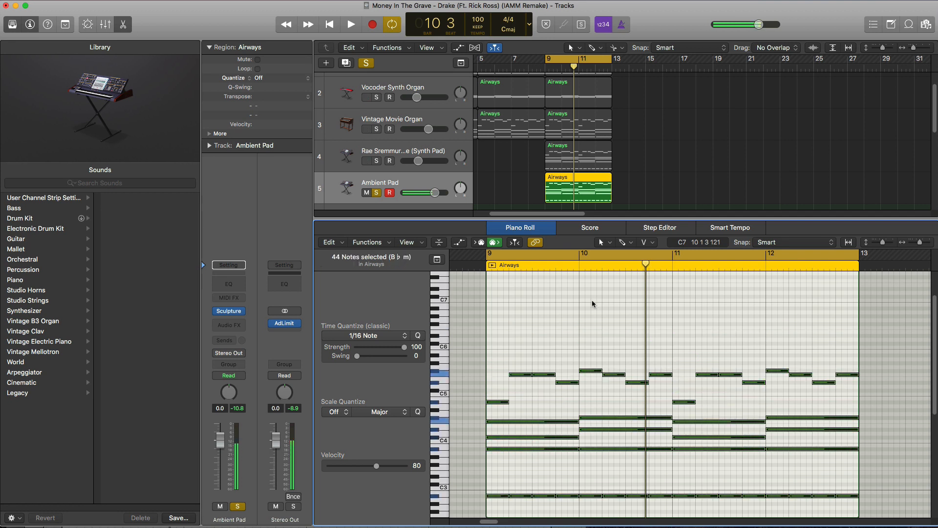
pyautogui.press('space')
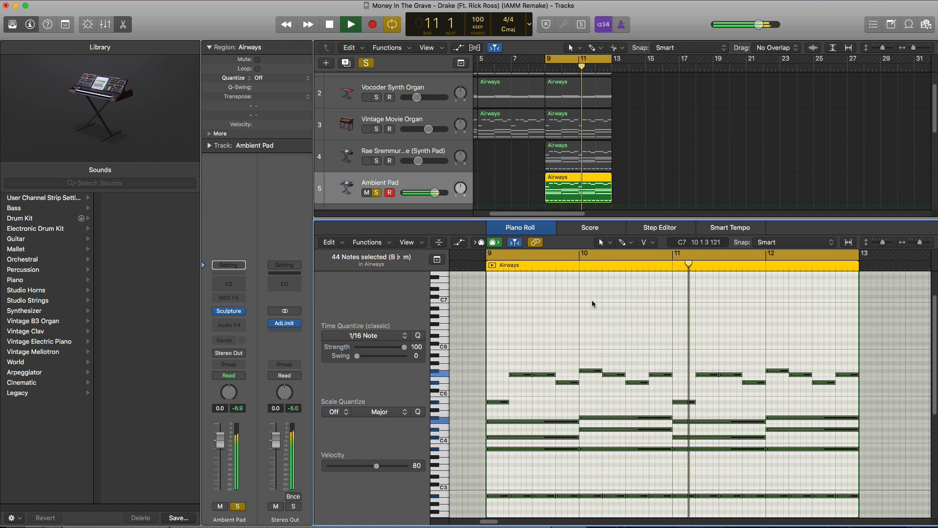
pyautogui.press('space')
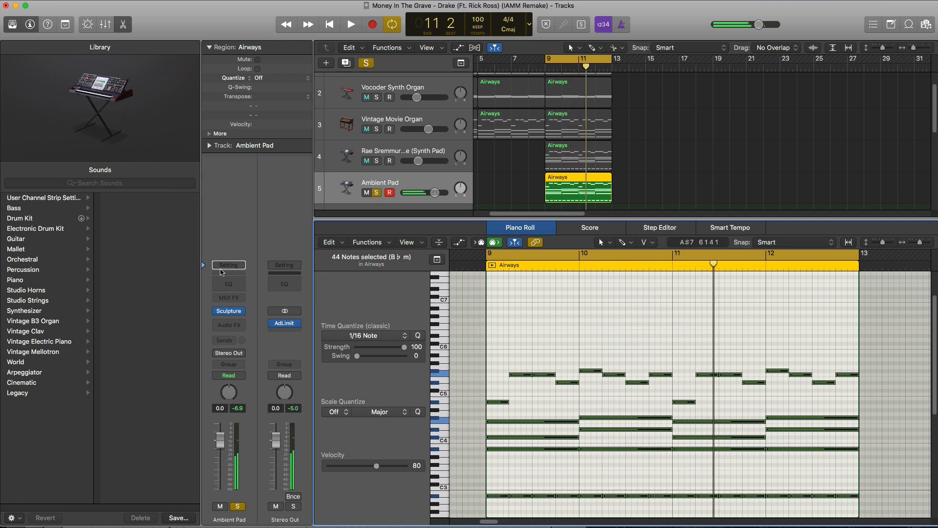
# Step: Insert a Channel EQ on the Ambient Pad with its low-cut filter at 470 Hz and Q 0.71, checking it during playback
pyautogui.click(235, 288)
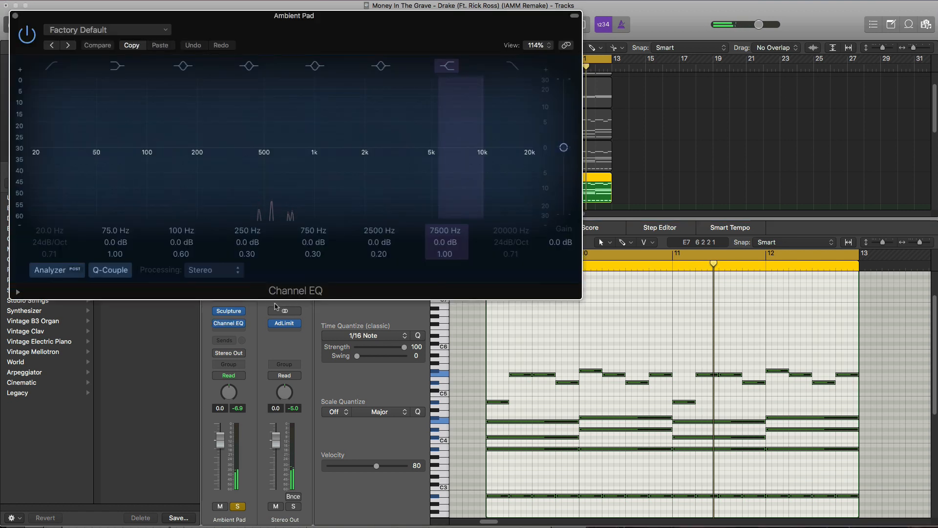
pyautogui.click(37, 171)
pyautogui.press('space')
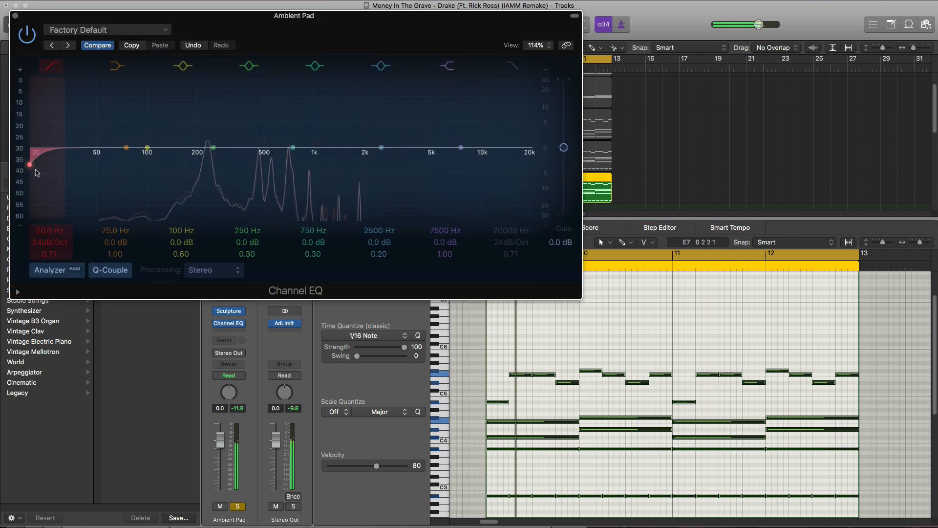
pyautogui.moveTo(37, 172); pyautogui.dragTo(281, 179)
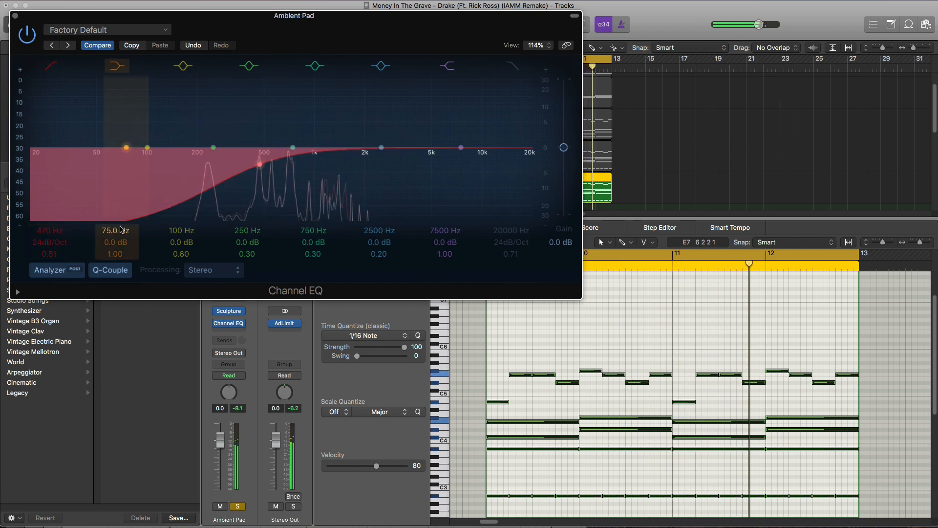
pyautogui.moveTo(67, 253)
pyautogui.mouseDown()
pyautogui.moveTo(67, 243)
pyautogui.moveTo(54, 251)
pyautogui.mouseUp()
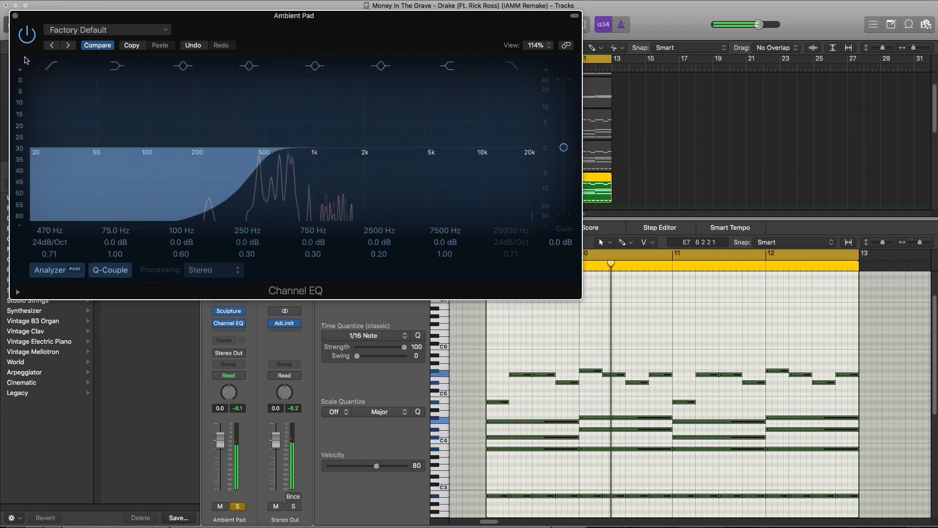
pyautogui.click(15, 15)
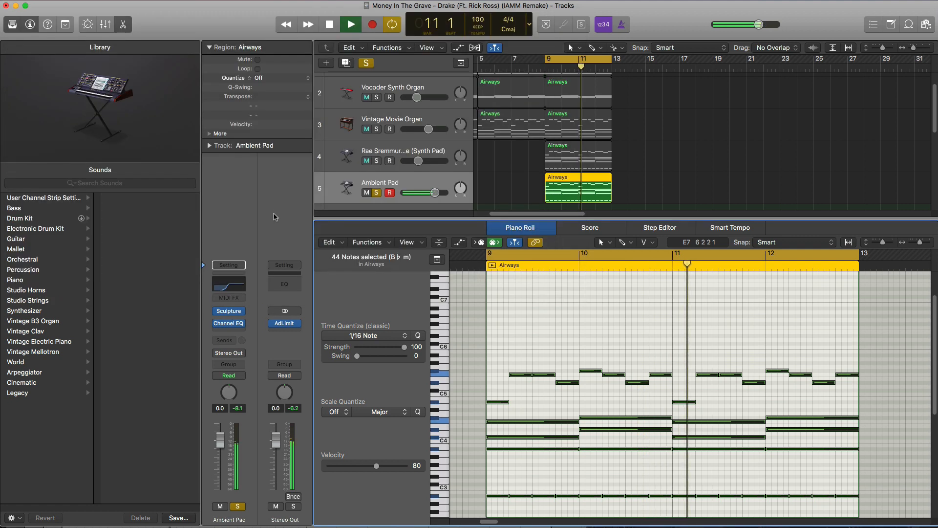
# Step: Unsolo the Ambient Pad, set its volume to about 0.3 dB and compare the looped mix with and without it
pyautogui.click(374, 194)
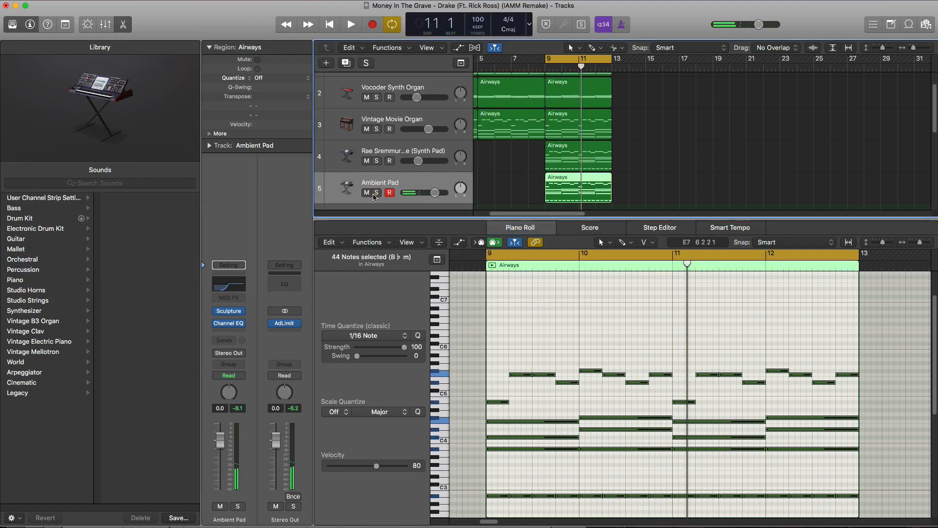
pyautogui.press('e')
pyautogui.press('space')
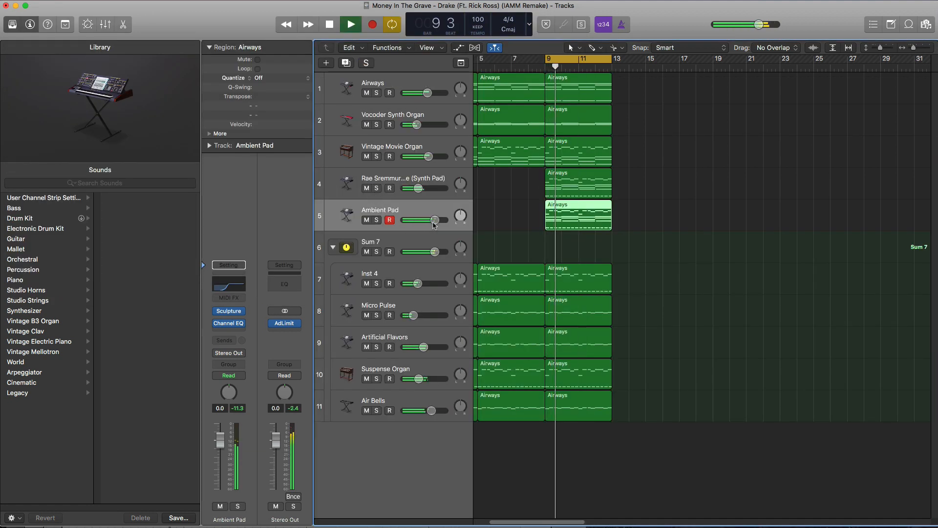
pyautogui.moveTo(434, 224); pyautogui.dragTo(434, 223)
pyautogui.click(367, 220)
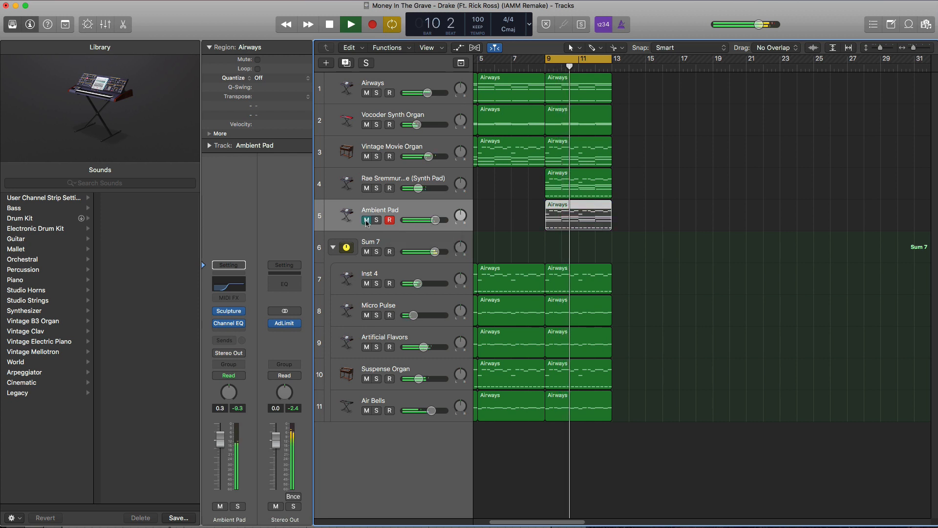
pyautogui.click(366, 221)
pyautogui.click(560, 62)
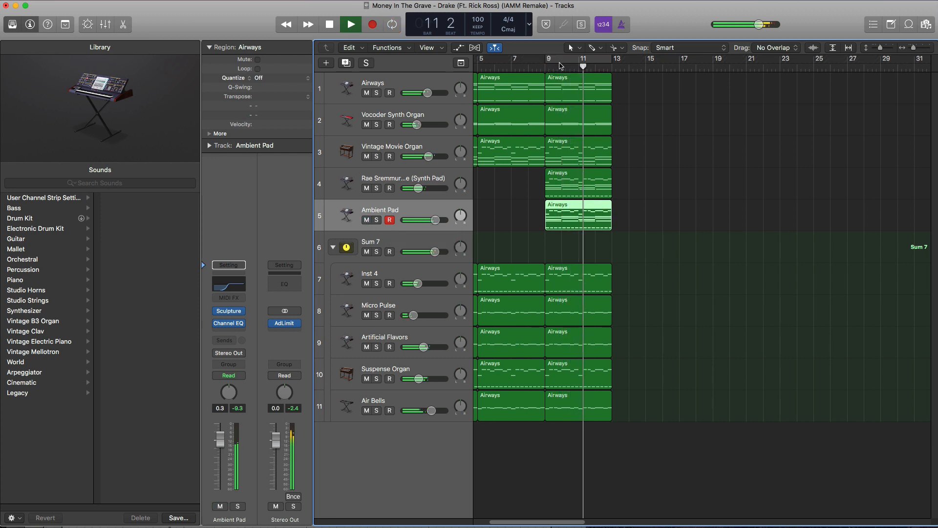
pyautogui.click(556, 61)
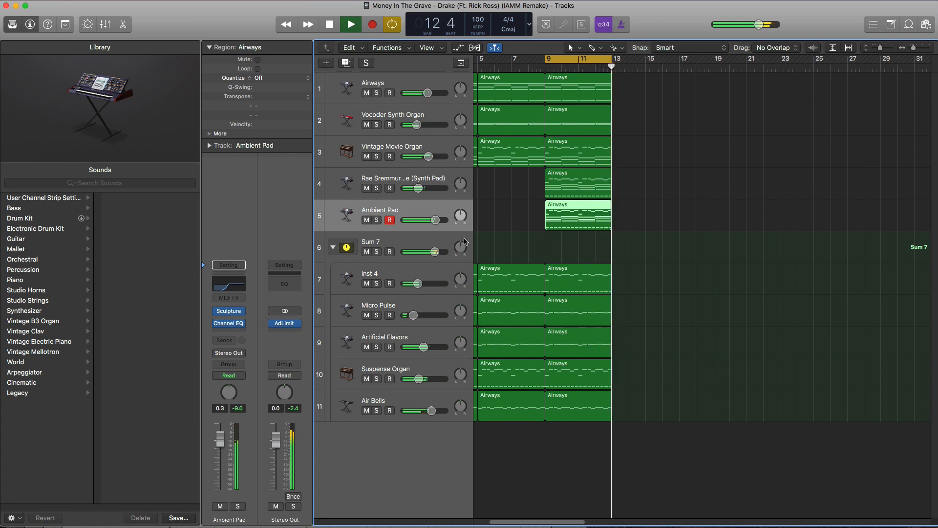
pyautogui.press('space')
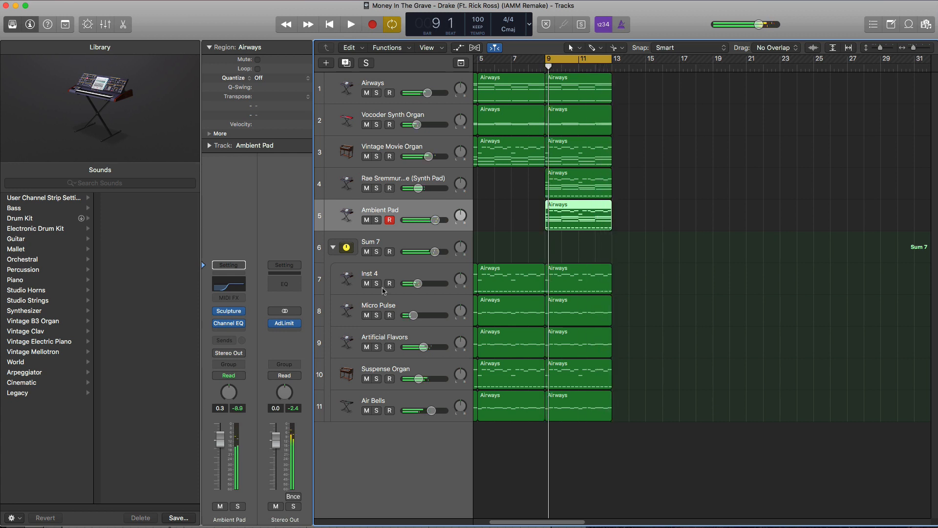
# Step: Add another software instrument track and place it below Air Bells, outside the Sum 7 stack
pyautogui.click(326, 64)
pyautogui.press('Return')
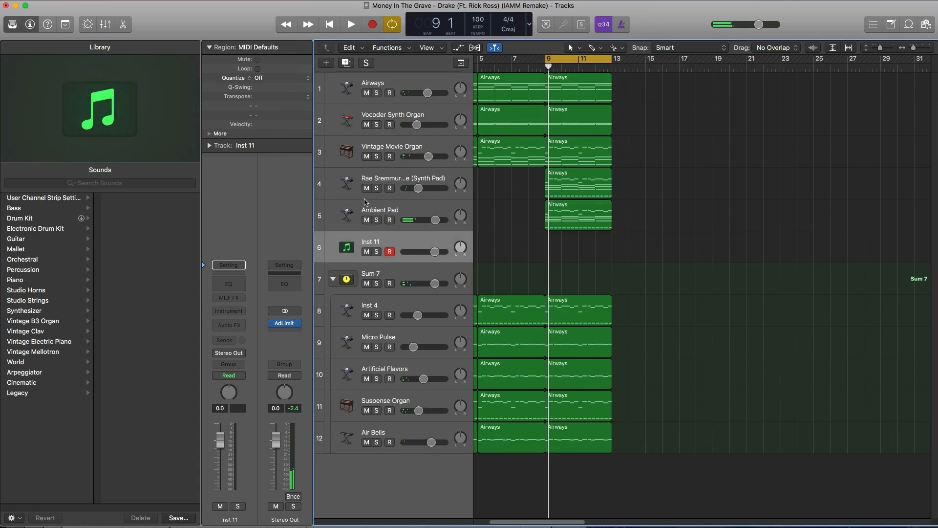
pyautogui.moveTo(412, 243); pyautogui.dragTo(396, 490)
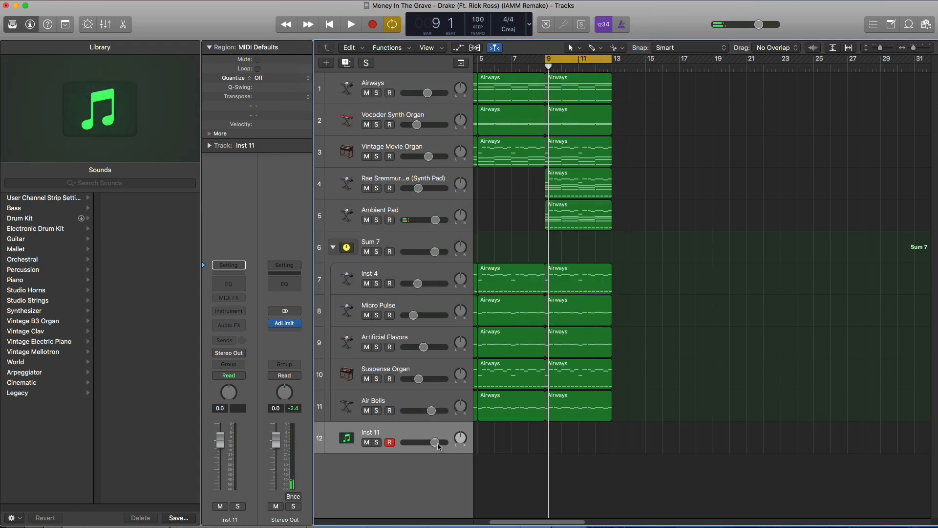
pyautogui.press('super+Up')
pyautogui.press('super+Up')
# Step: Load the EXS24 sampler on the new track with the "money in the grave drum kit" instrument and close it
pyautogui.click(224, 325)
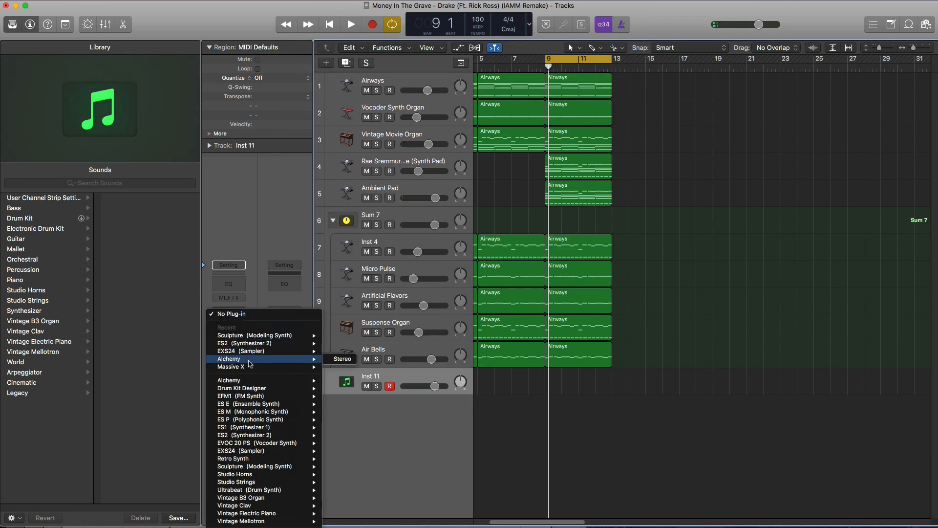
pyautogui.moveTo(293, 351)
pyautogui.click(344, 358)
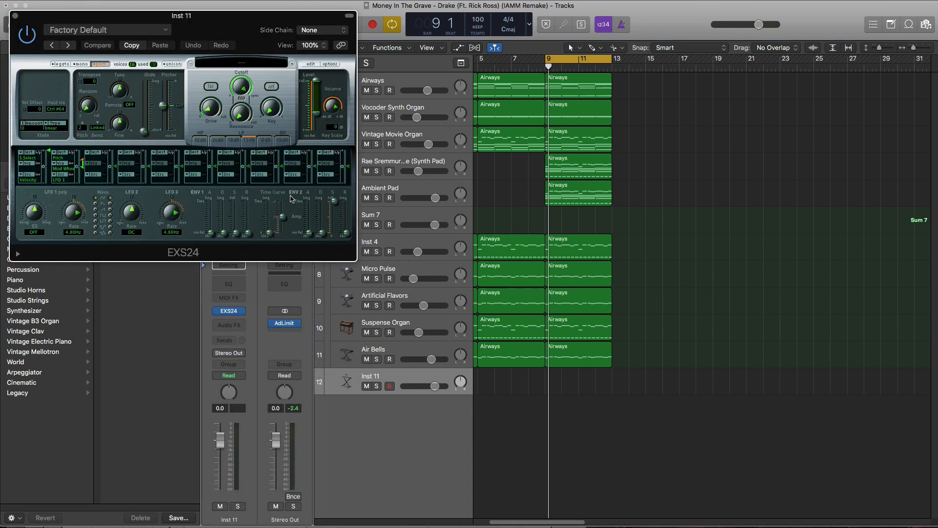
pyautogui.click(249, 65)
pyautogui.moveTo(377, 139)
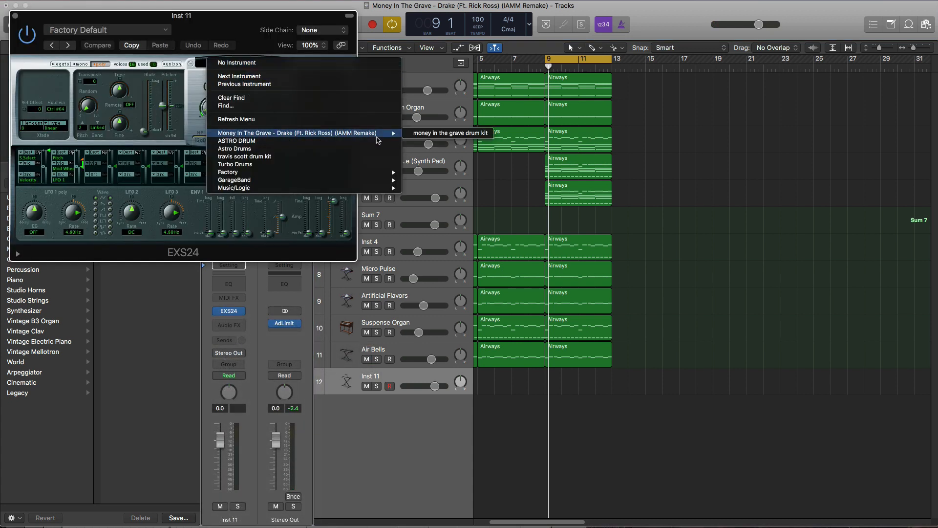
pyautogui.click(437, 135)
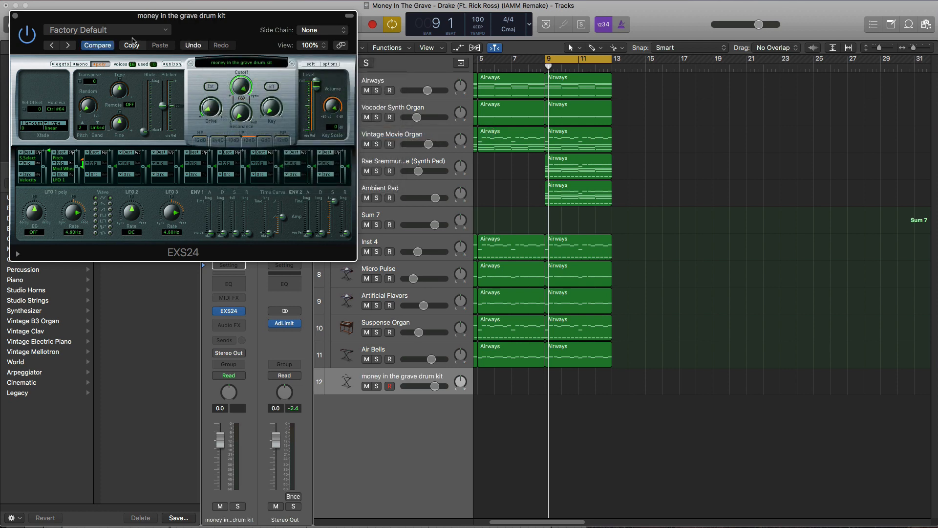
pyautogui.click(16, 16)
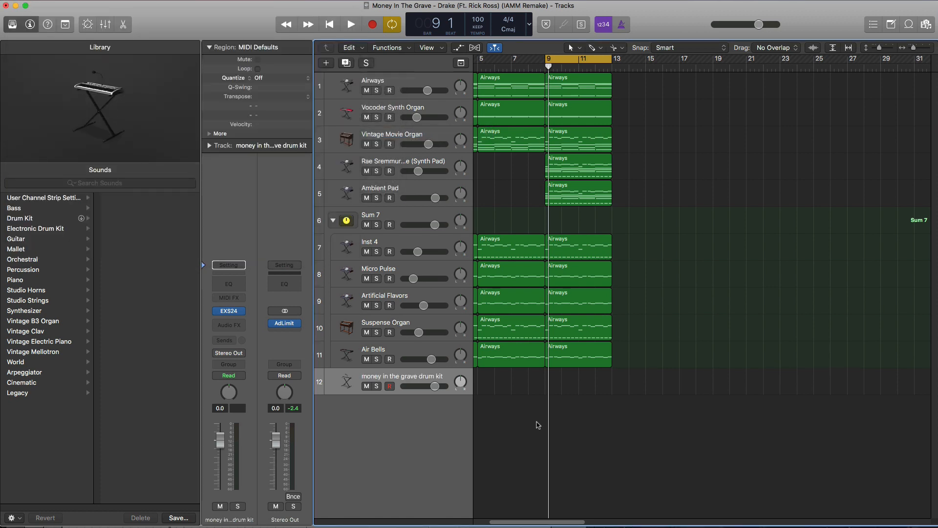
# Step: Create a drum kit region over bars 9 to 12 with quarter notes on C#3 at beats 2 and 4 of each bar
pyautogui.moveTo(559, 385); pyautogui.dragTo(601, 387)
pyautogui.press('p')
pyautogui.click(510, 387)
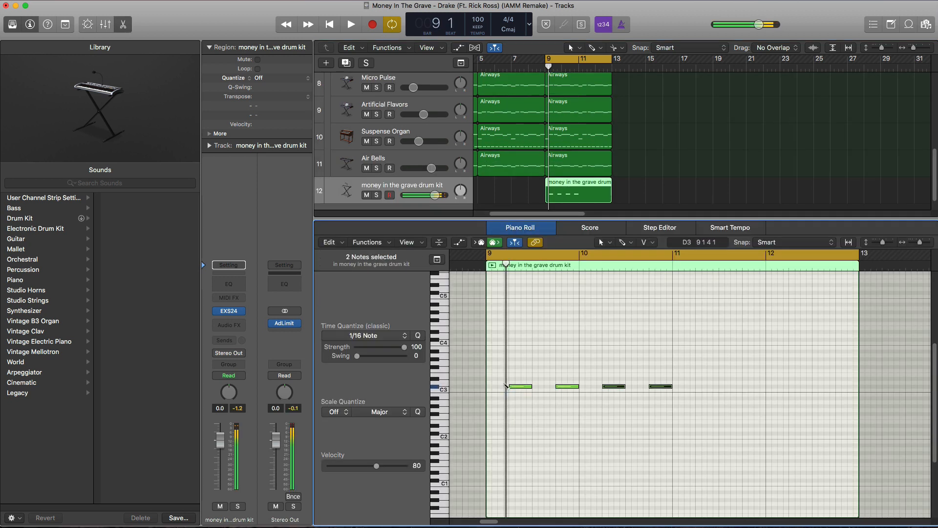
pyautogui.press('super+r')
# Step: Play the beat and lower the drum kit track's volume to about -1.8 dB
pyautogui.press('space')
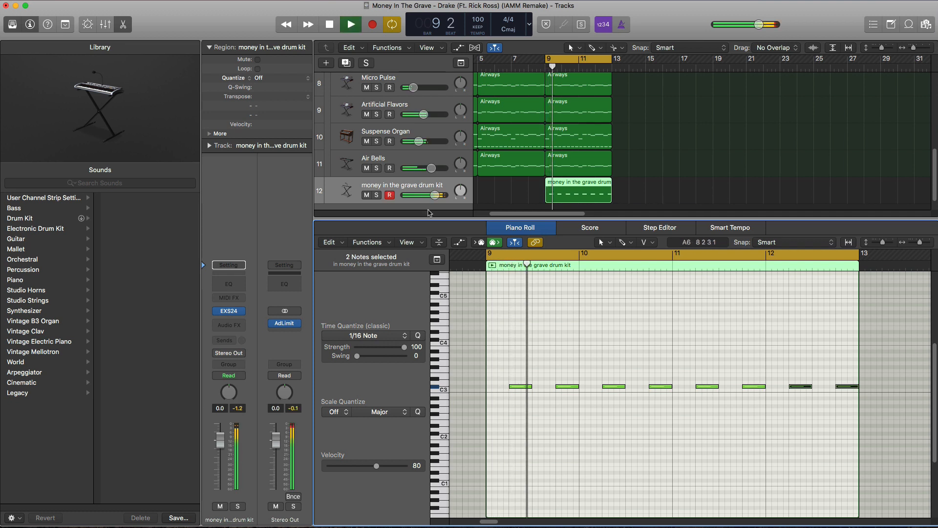
pyautogui.moveTo(433, 200); pyautogui.dragTo(431, 199)
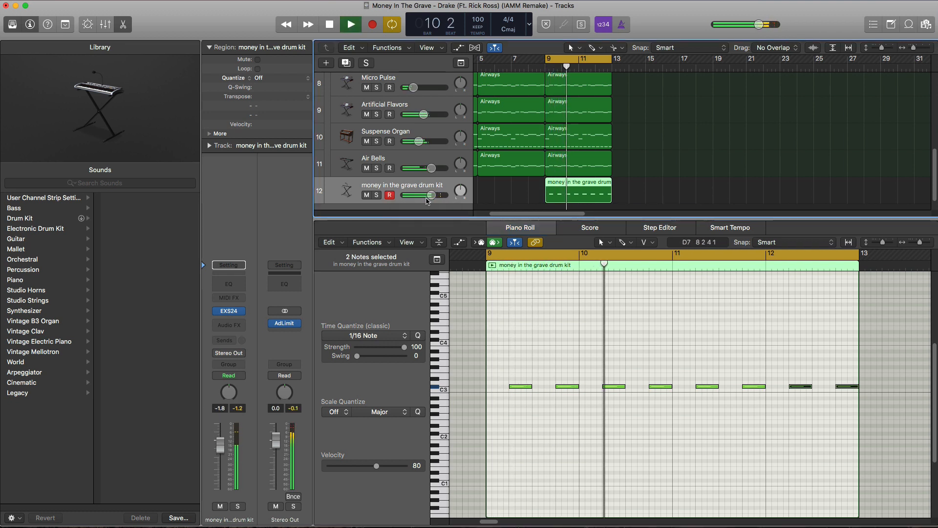
# Step: Set the drum kit track's volume to -2.5 dB and duplicate the track with its sampler settings
pyautogui.press('e')
pyautogui.moveTo(435, 391); pyautogui.dragTo(433, 391)
pyautogui.press('super+d')
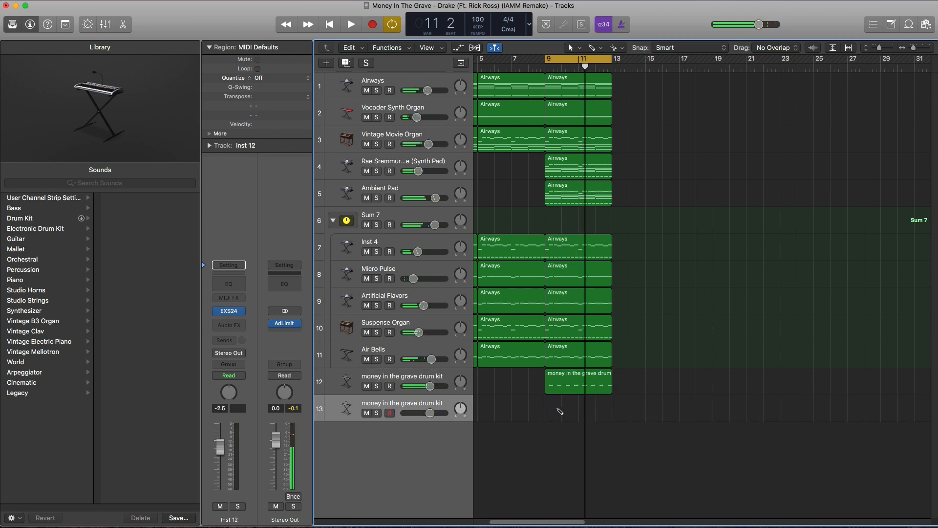
# Step: Create an empty region over bars 9 to 12 on the new track and open it for note editing with the Brush tool
pyautogui.moveTo(572, 416); pyautogui.dragTo(610, 416)
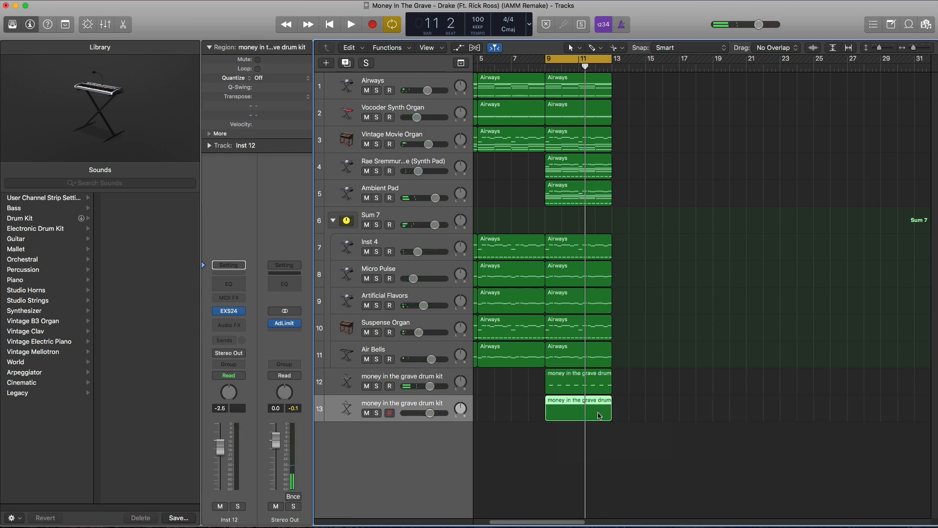
pyautogui.doubleClick(600, 417)
pyautogui.click(623, 243)
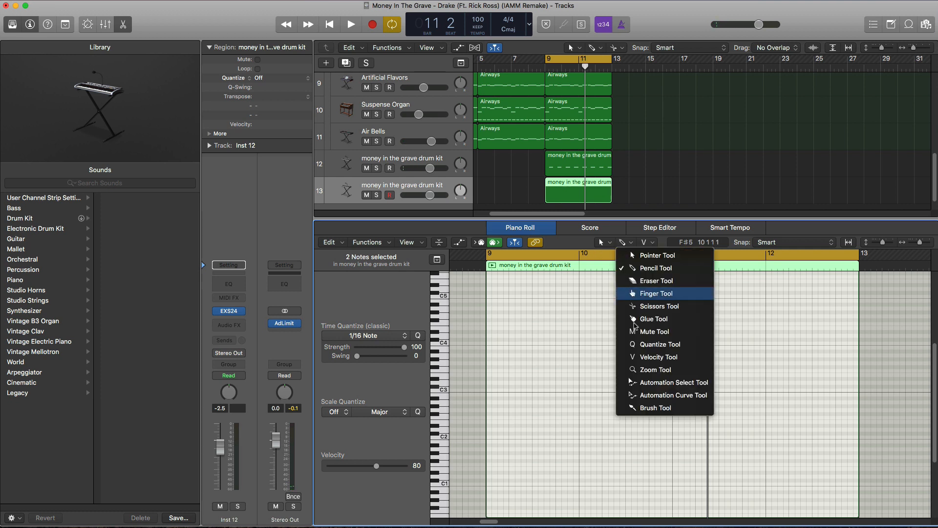
pyautogui.click(635, 408)
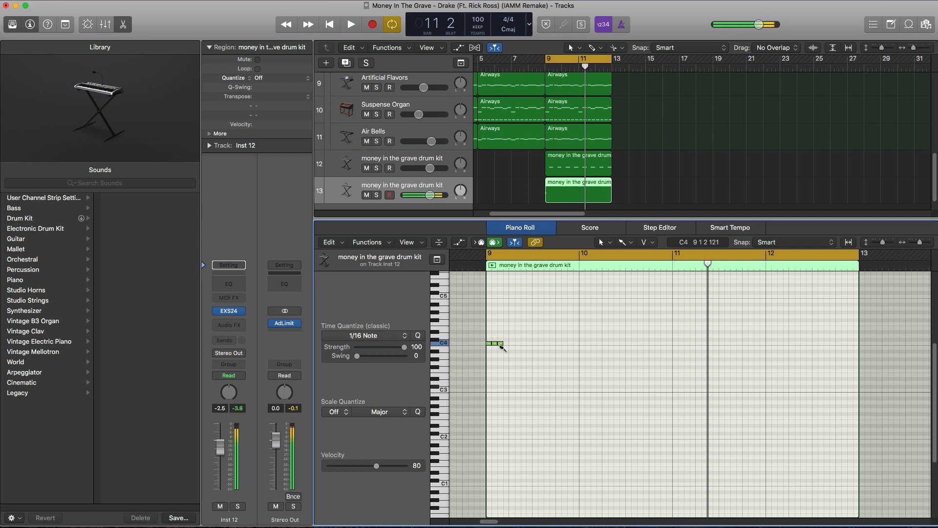
# Step: Undo the sixteenth-note brush stroke and fill bars 9 to 12 with C4 eighth notes, using 1/8 Note time quantize
pyautogui.press('super+z')
pyautogui.click(386, 340)
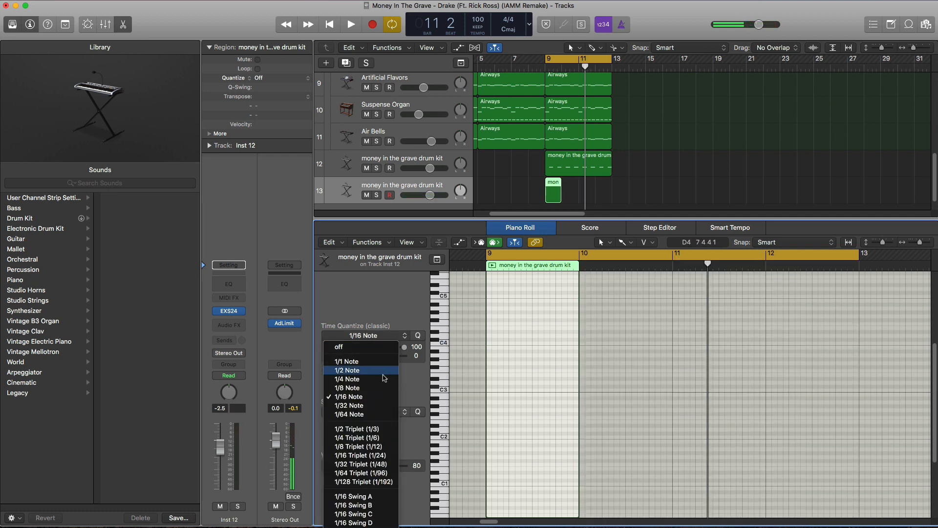
pyautogui.click(376, 396)
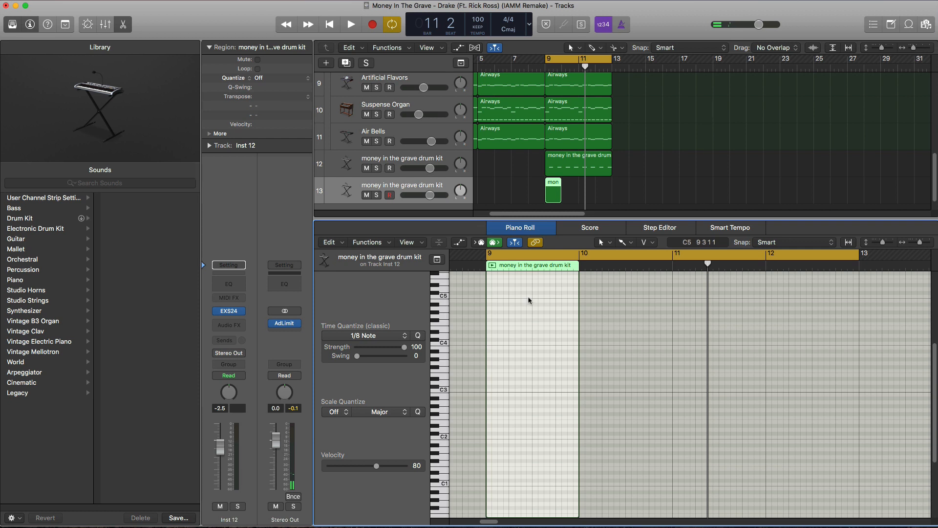
pyautogui.moveTo(556, 196); pyautogui.dragTo(611, 196)
pyautogui.moveTo(489, 345); pyautogui.dragTo(519, 345)
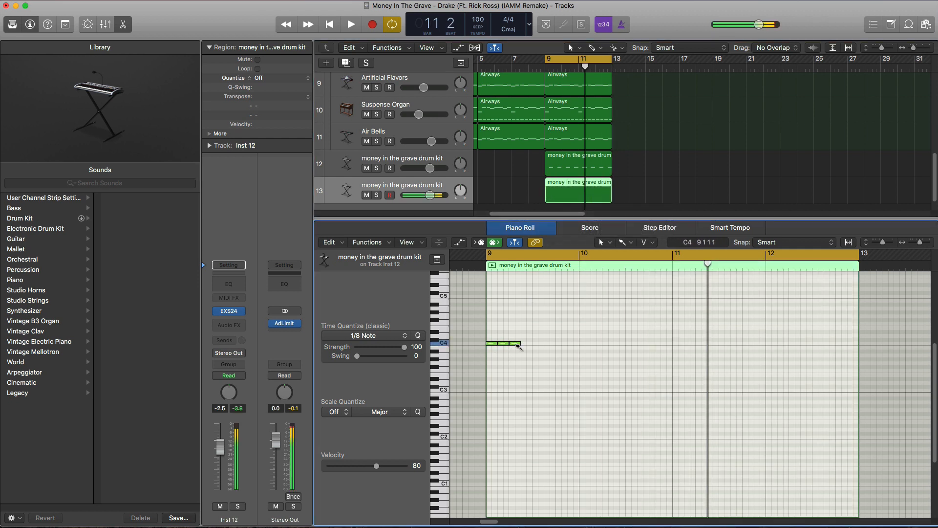
pyautogui.moveTo(603, 352); pyautogui.dragTo(494, 336)
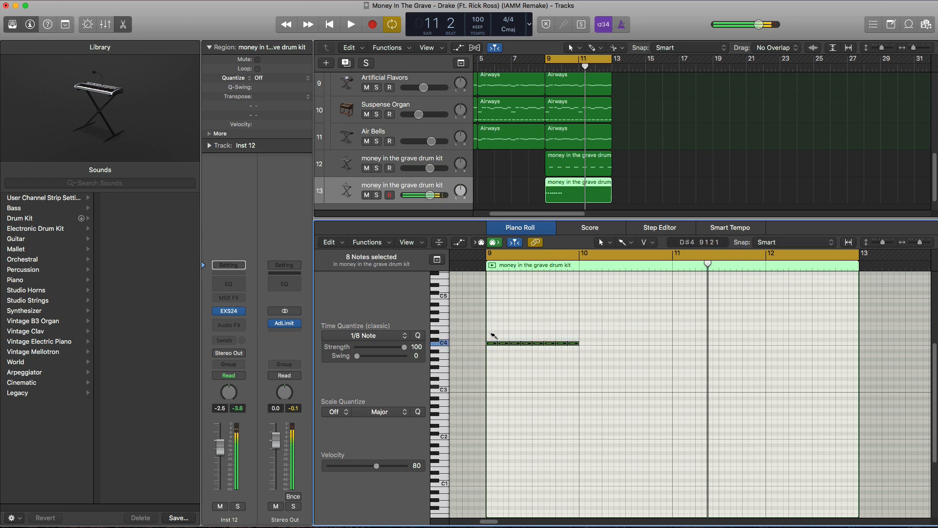
pyautogui.press('space')
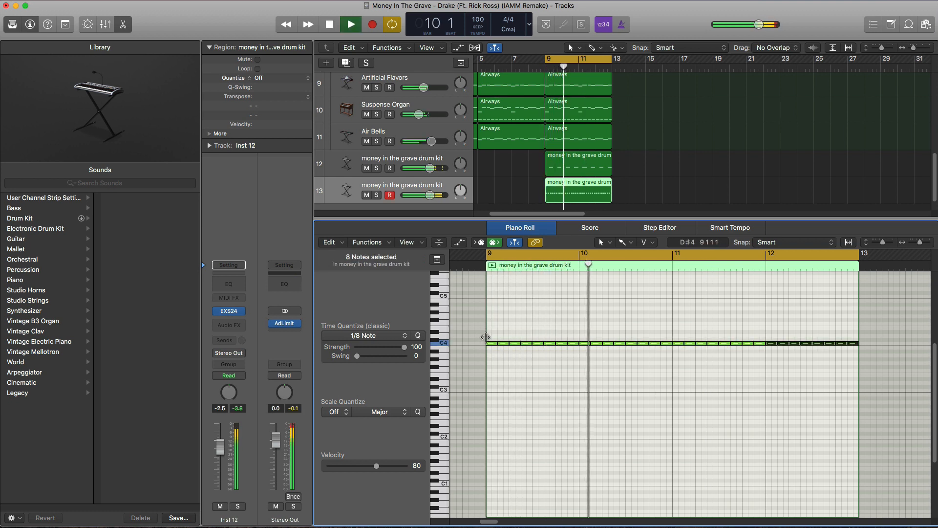
pyautogui.press('space')
# Step: Insert a stereo Sample Delay on the eighth-note drum track and switch its unit to ms
pyautogui.click(234, 326)
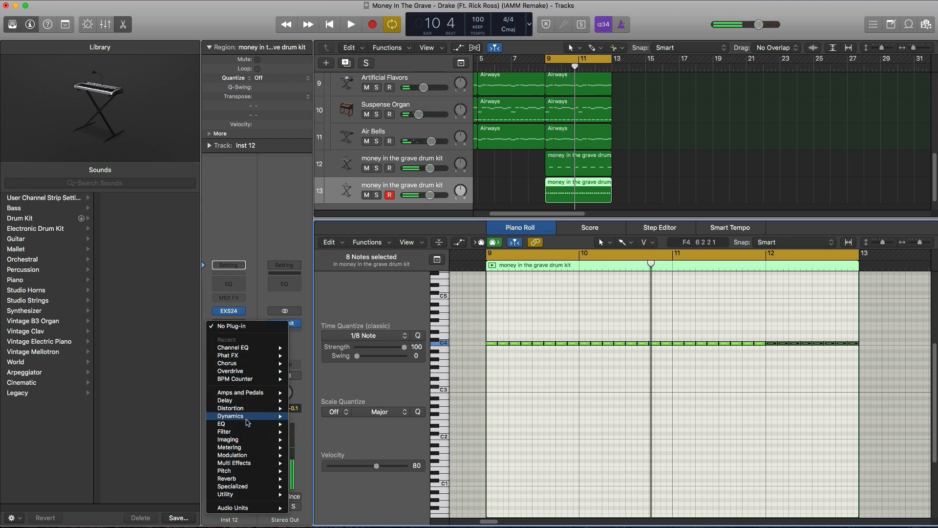
pyautogui.moveTo(249, 400)
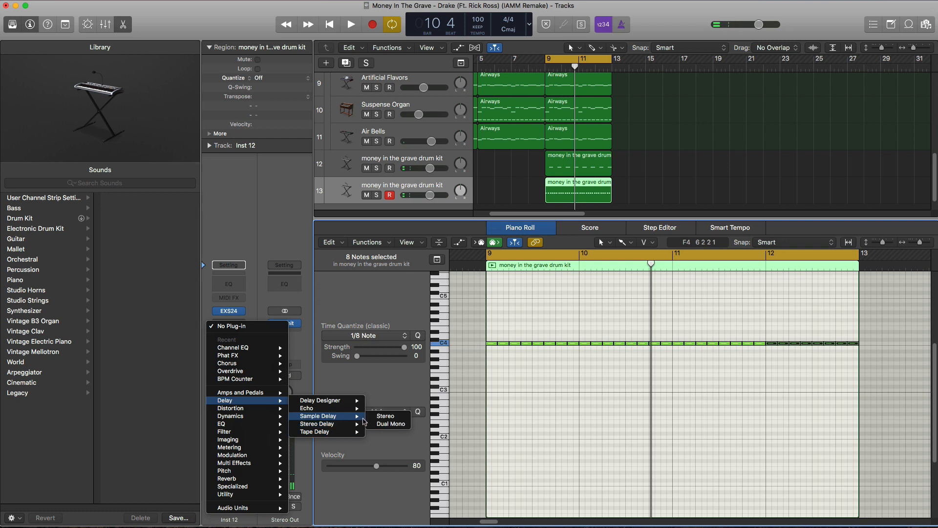
pyautogui.click(383, 416)
pyautogui.moveTo(258, 55); pyautogui.dragTo(295, 66)
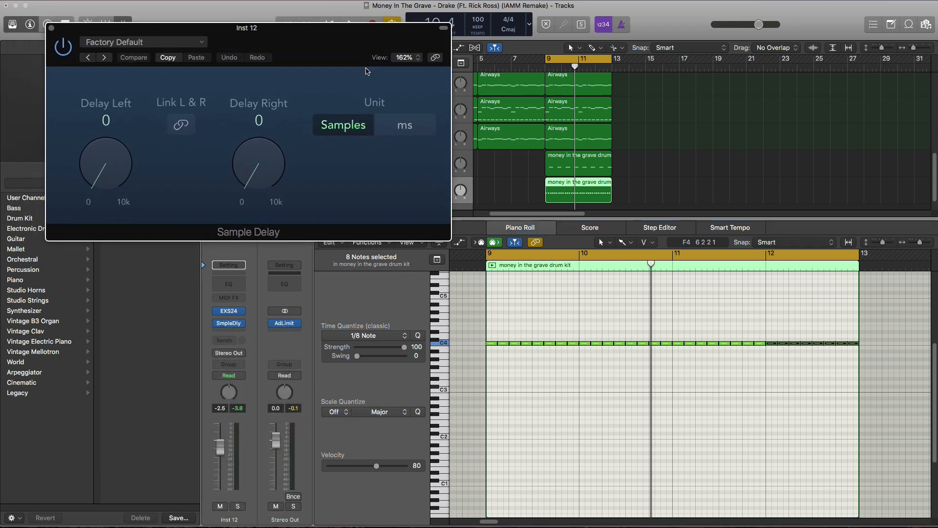
pyautogui.click(405, 126)
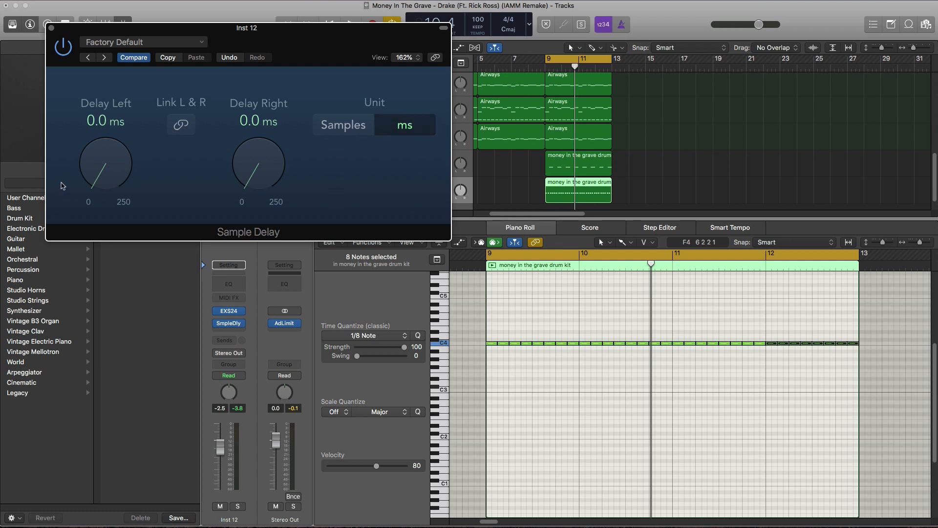
# Step: Set the Sample Delay's left delay to 2.0 ms and lower the track's volume to -3.7 dB
pyautogui.press('space')
pyautogui.moveTo(101, 184); pyautogui.dragTo(102, 184)
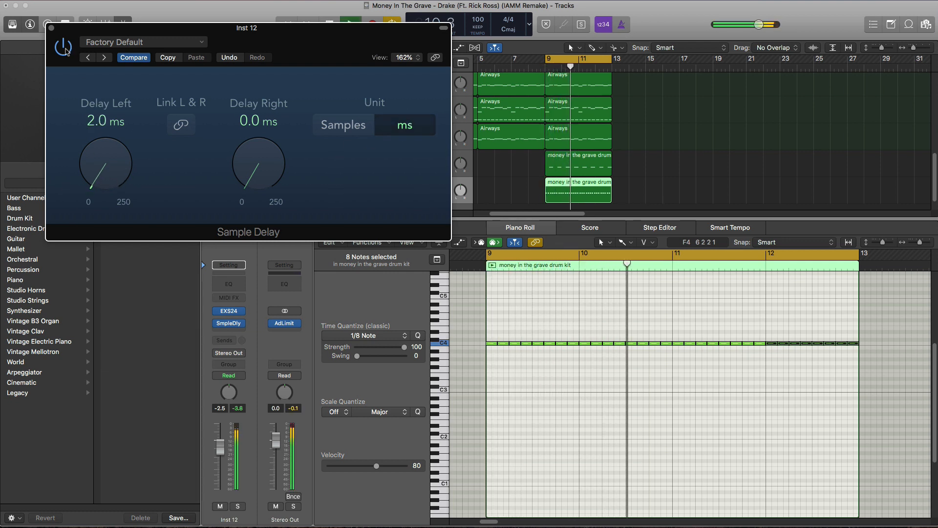
pyautogui.click(51, 28)
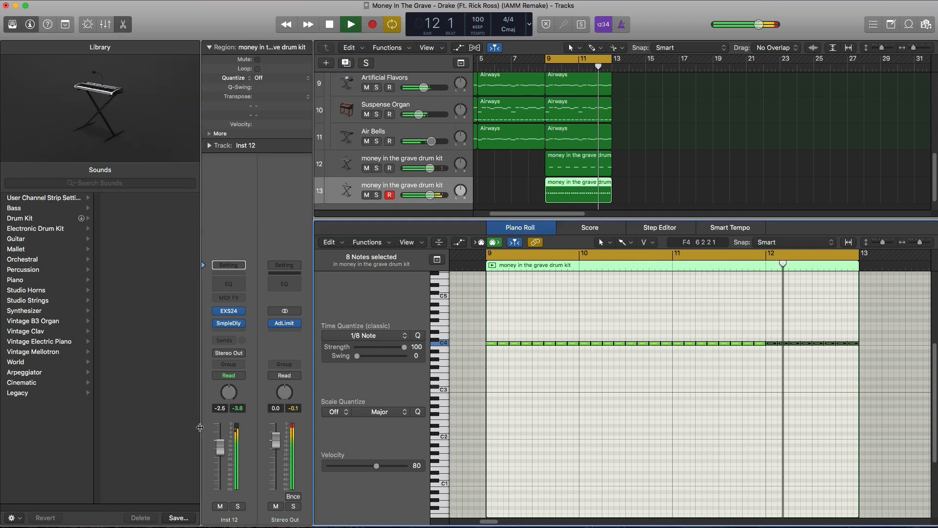
pyautogui.press('space')
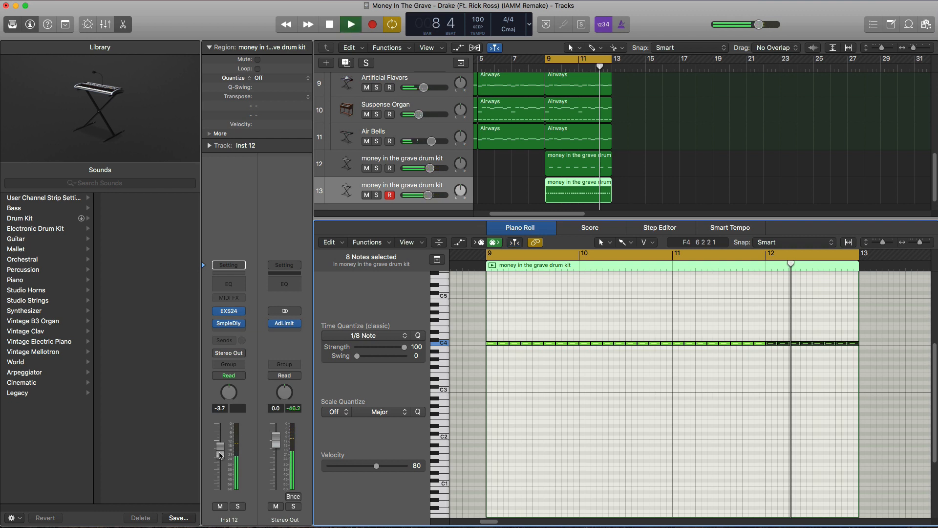
pyautogui.press('e')
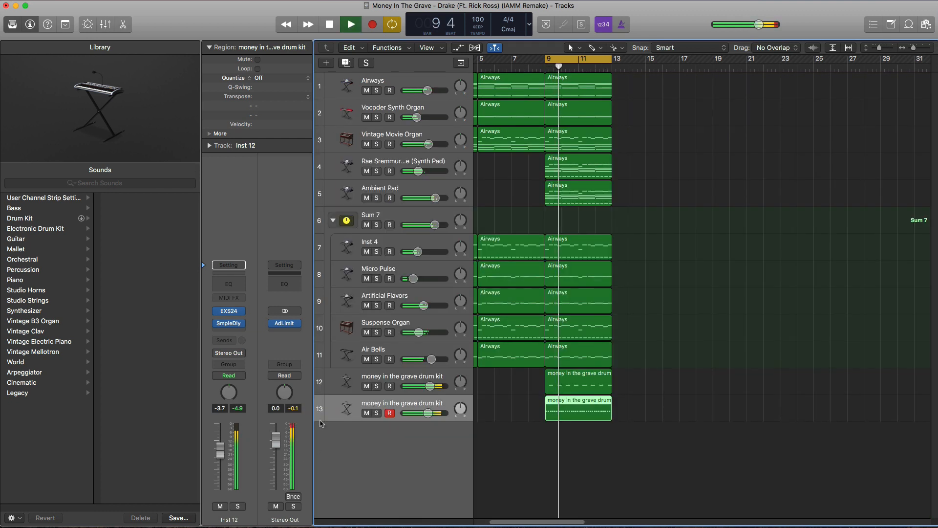
# Step: Duplicate the eighth-note drum track without its Sample Delay and create an empty region over bars 9 to 12
pyautogui.click(348, 66)
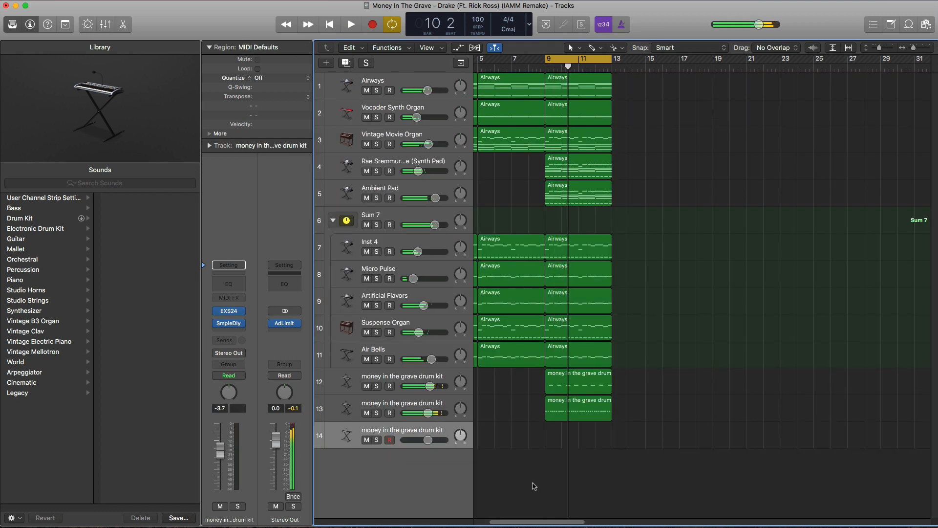
pyautogui.moveTo(557, 441); pyautogui.dragTo(611, 442)
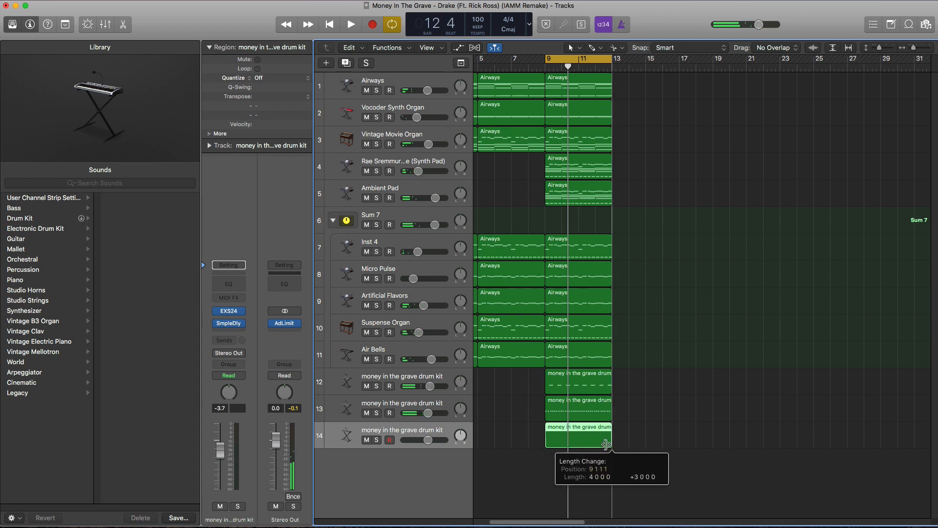
pyautogui.click(243, 324)
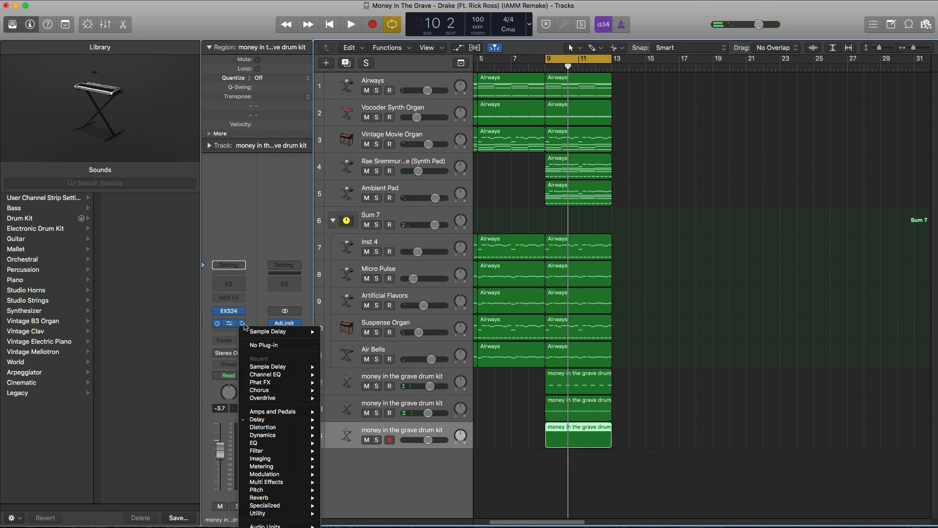
pyautogui.click(259, 345)
# Step: Add two eighth notes on C#4 in bar 10 of the new region, on the offbeats of beats 1 and 2
pyautogui.doubleClick(570, 438)
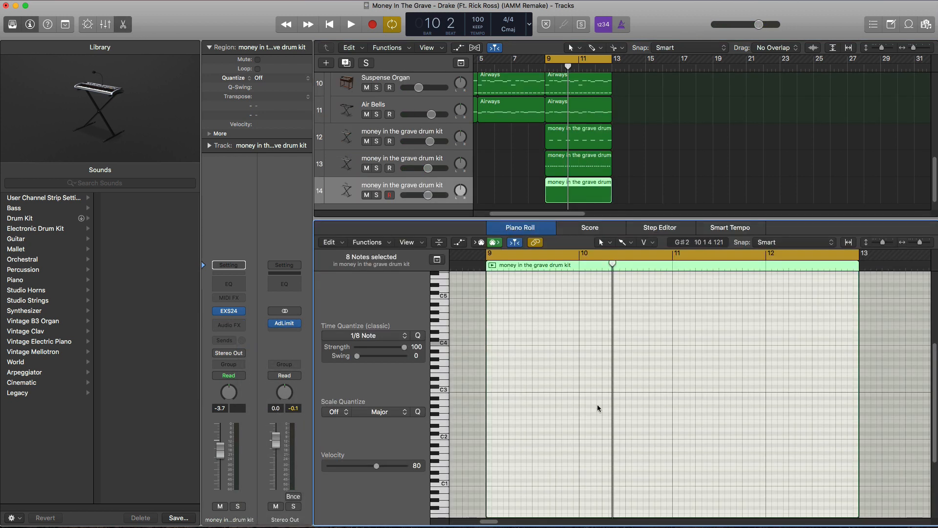
pyautogui.press('space')
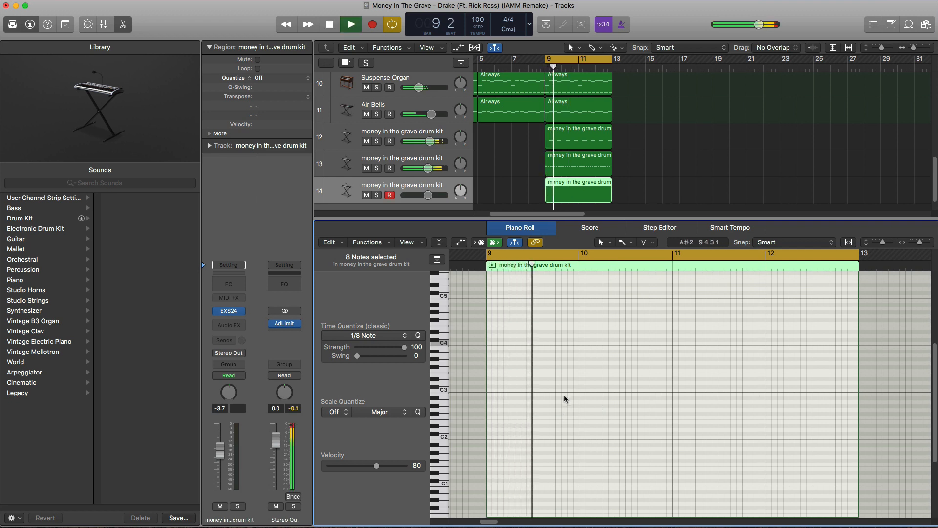
pyautogui.press('space')
pyautogui.keyDown('super'); pyautogui.click(593, 331); pyautogui.keyUp('super')
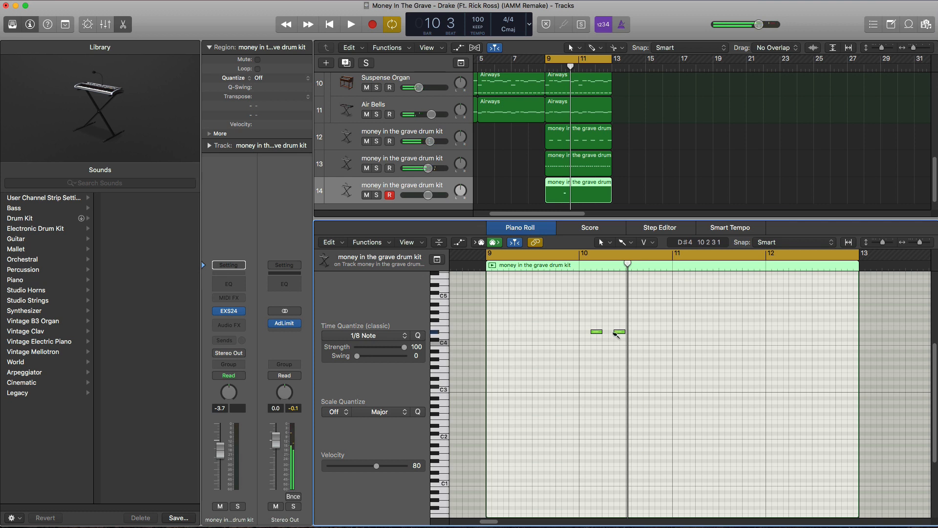
pyautogui.moveTo(596, 333); pyautogui.dragTo(596, 342)
pyautogui.press('space')
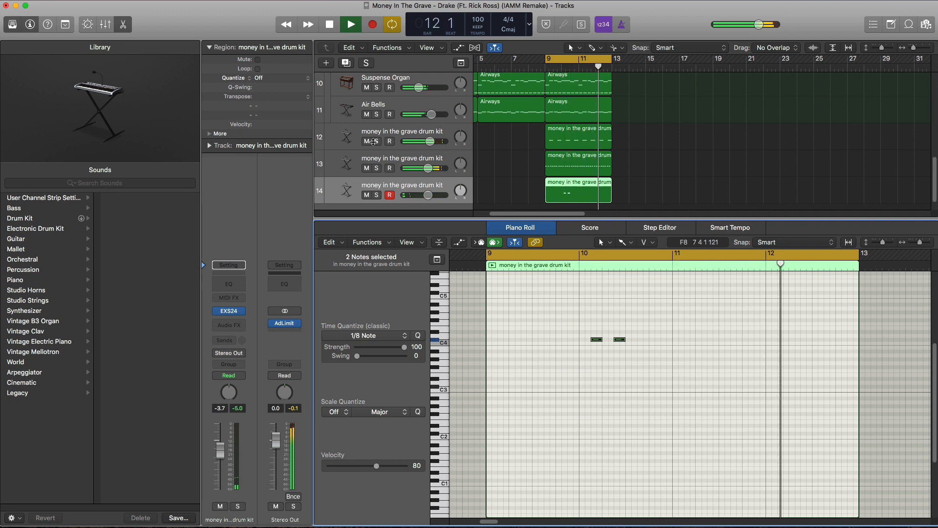
# Step: Play the beat and raise the volume of the two-note drum track to -1.6 dB
pyautogui.press('space')
pyautogui.click(428, 195)
pyautogui.press('space')
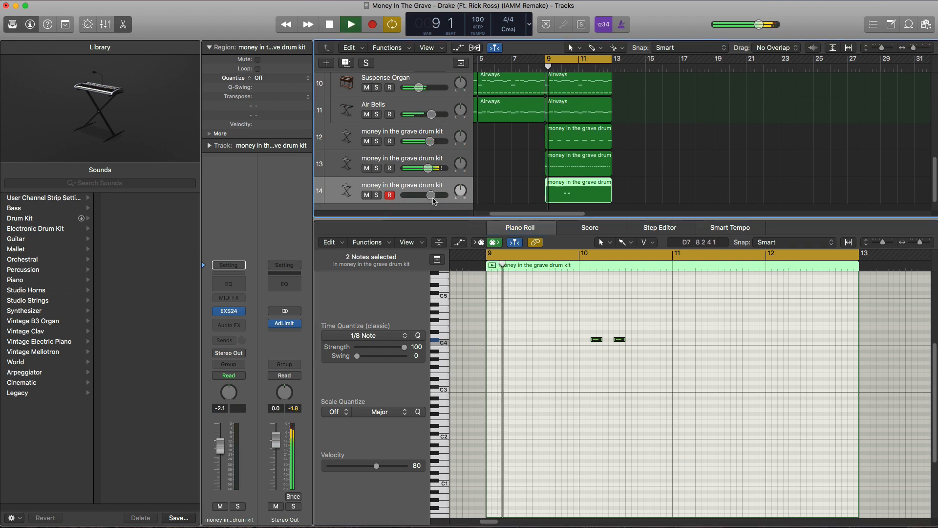
pyautogui.moveTo(430, 195); pyautogui.dragTo(432, 198)
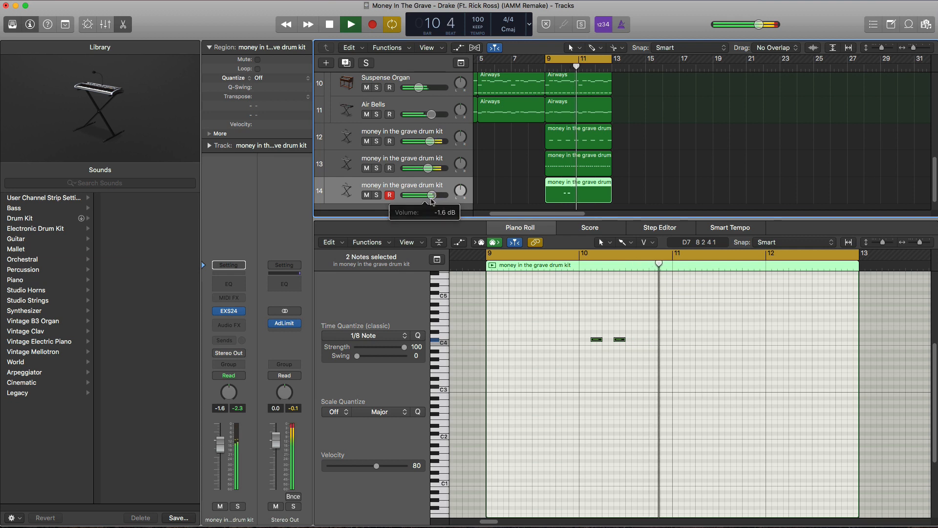
pyautogui.press('space')
# Step: Duplicate the two-note drum track, create an empty region over bars 9 to 12, and choose the Pencil tool
pyautogui.click(347, 64)
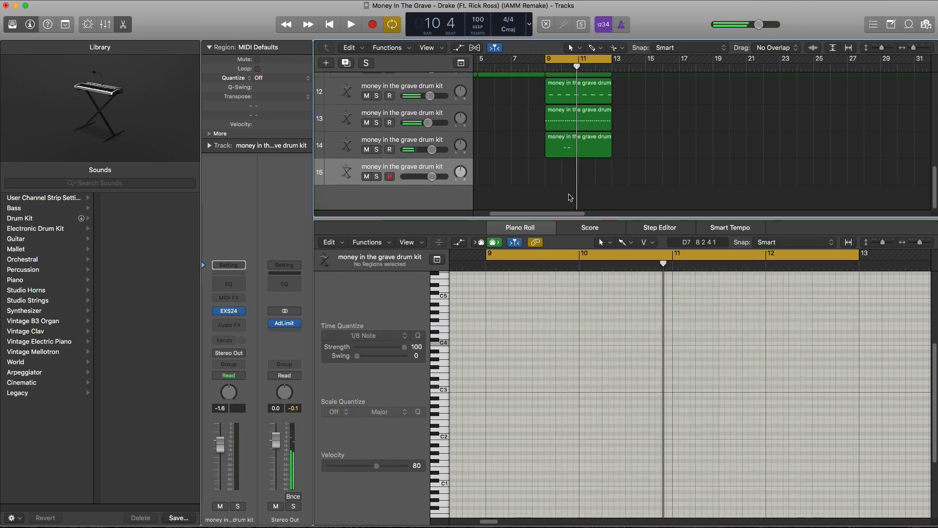
pyautogui.click(548, 178)
pyautogui.moveTo(562, 181); pyautogui.dragTo(611, 181)
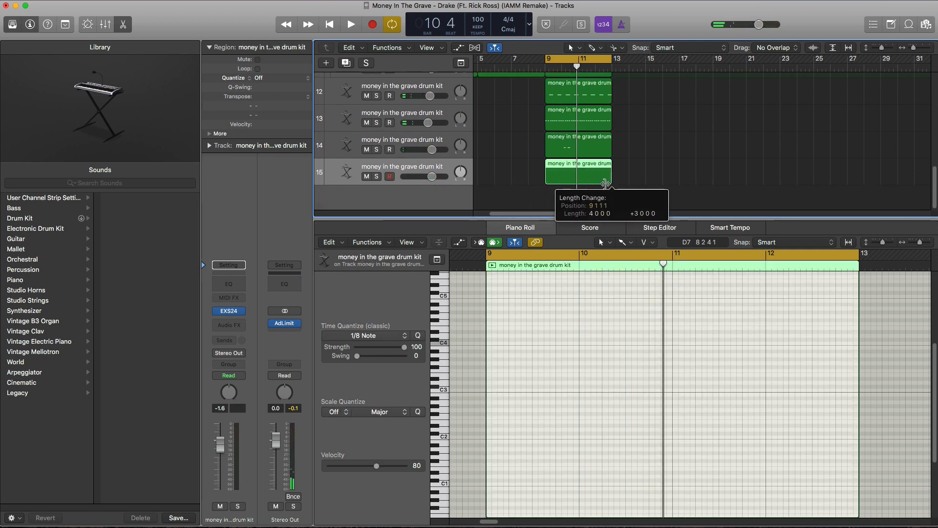
pyautogui.click(624, 243)
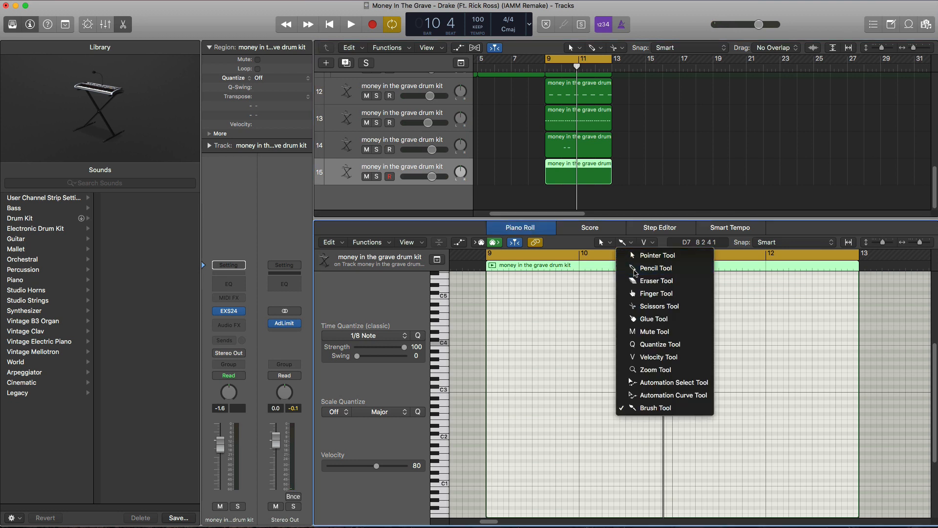
pyautogui.click(645, 274)
# Step: Add five eighth notes on C3: bar 9 on beat 1 and beat 3's offbeat, bar 10 on beat 1 and the offbeats of beats 3 and 4
pyautogui.press('space')
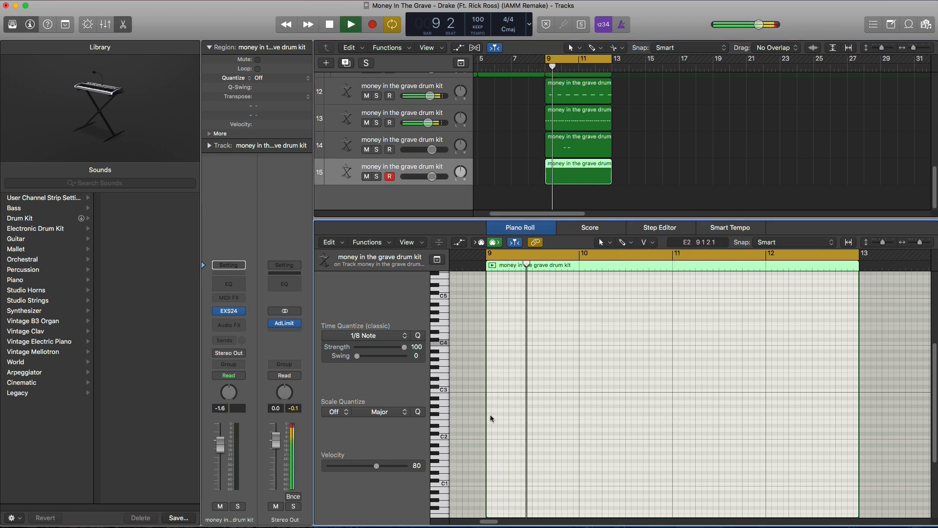
pyautogui.press('space')
pyautogui.click(492, 390)
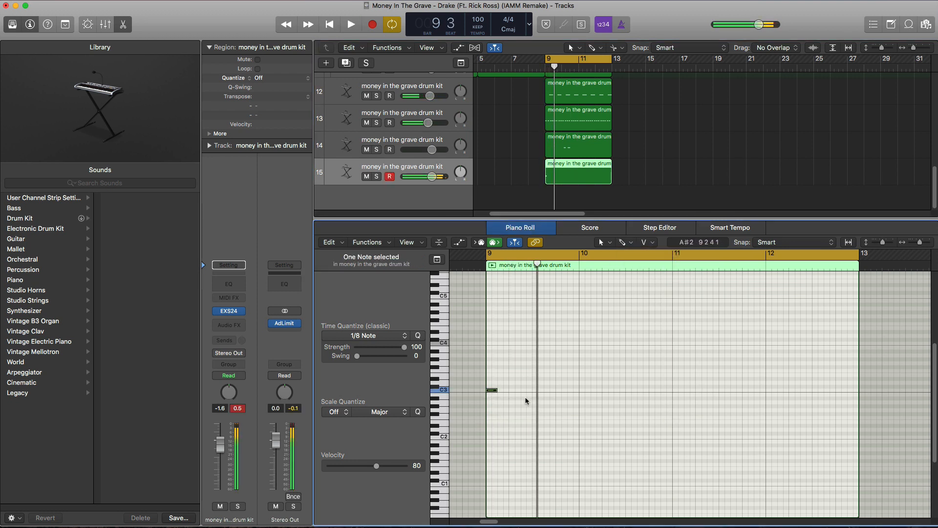
pyautogui.press('space')
pyautogui.click(549, 390)
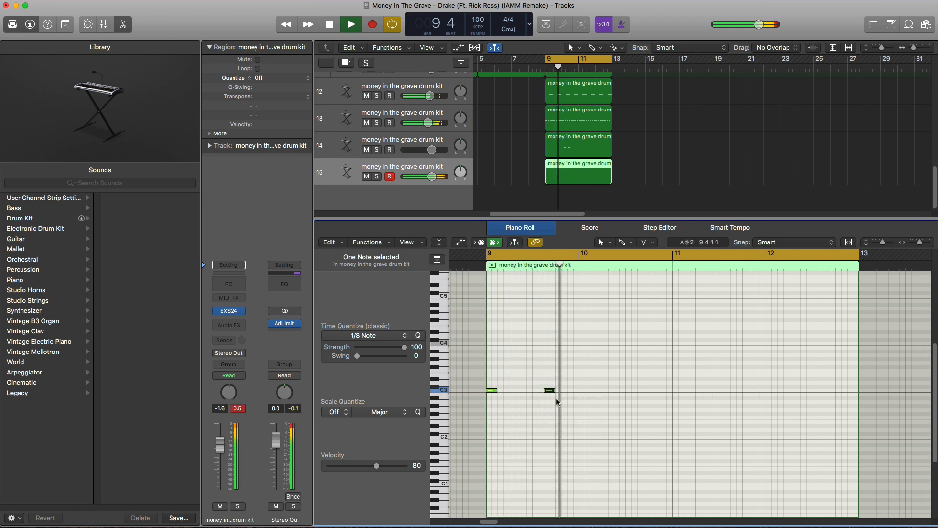
pyautogui.click(588, 391)
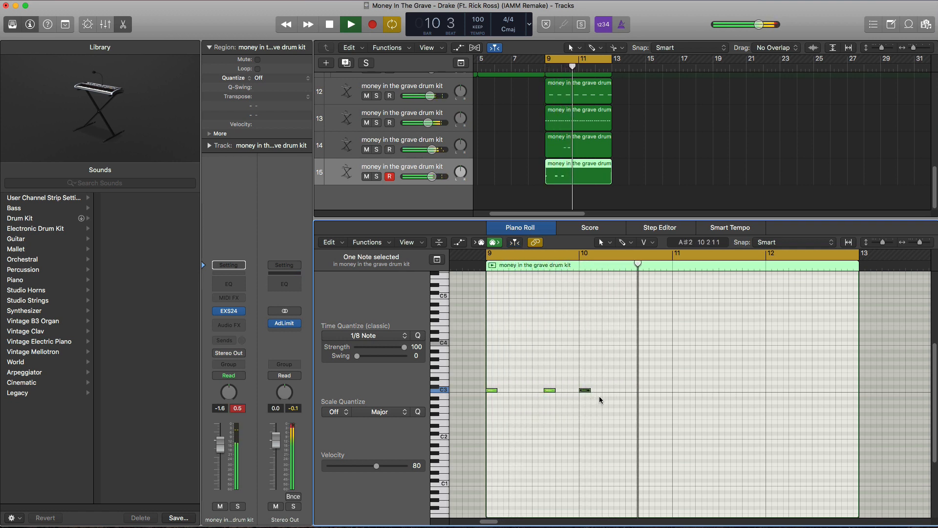
pyautogui.press('space')
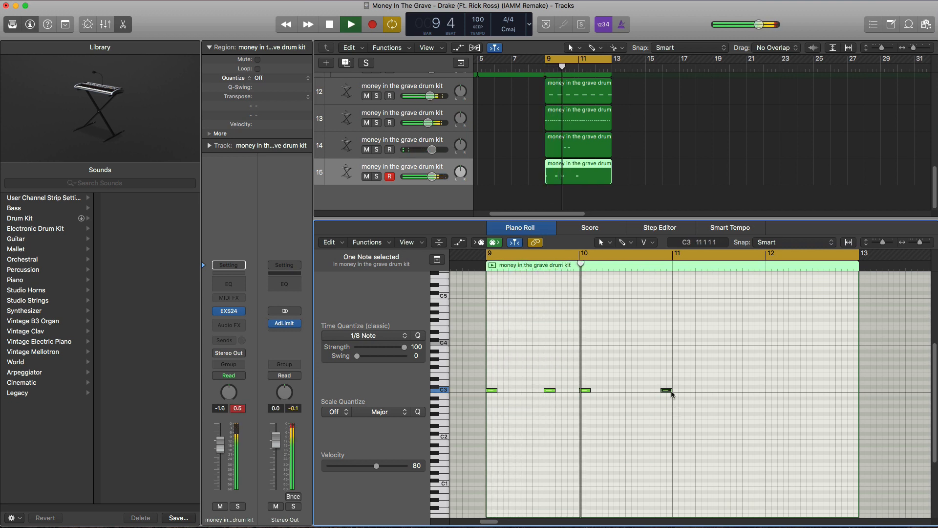
pyautogui.click(640, 390)
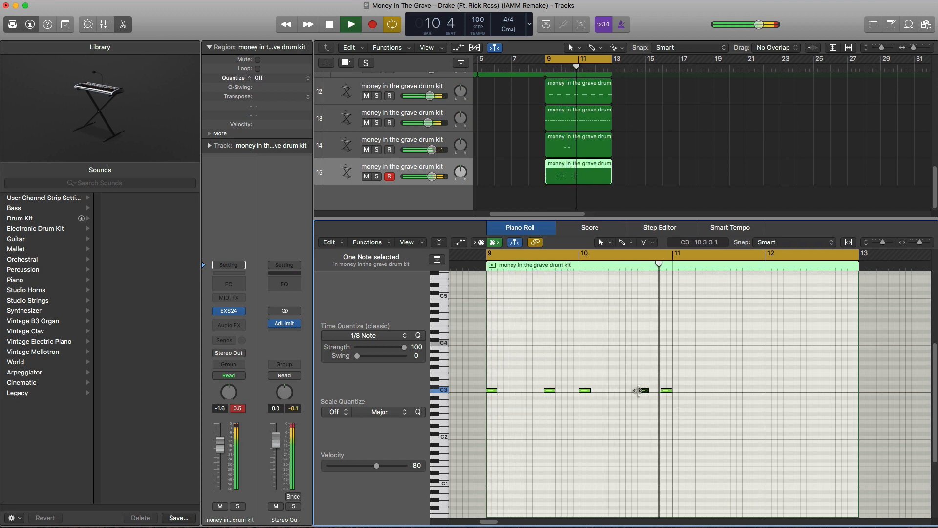
# Step: Repeat the five C3 notes over bars 11 and 12, replacing the copy's last note with one on beat 3 of bar 12
pyautogui.moveTo(696, 423); pyautogui.dragTo(491, 371)
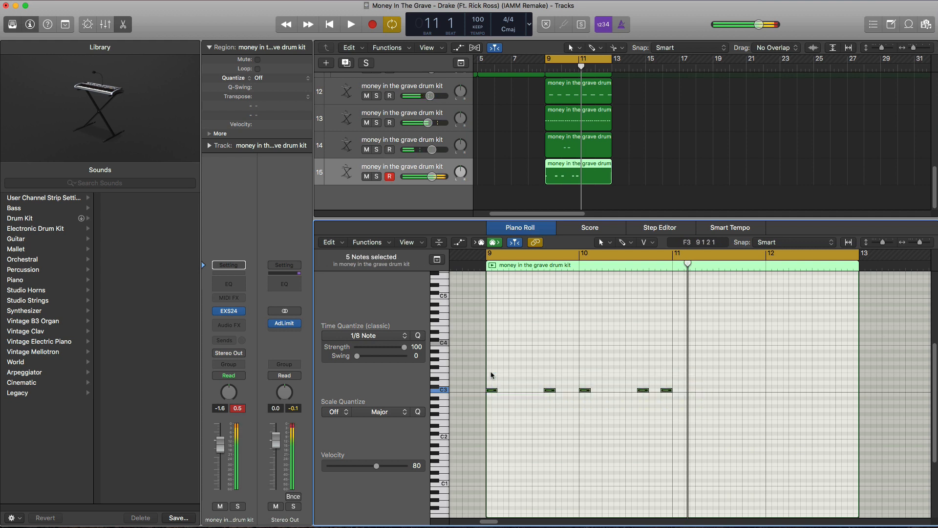
pyautogui.press('super+r')
pyautogui.press('space')
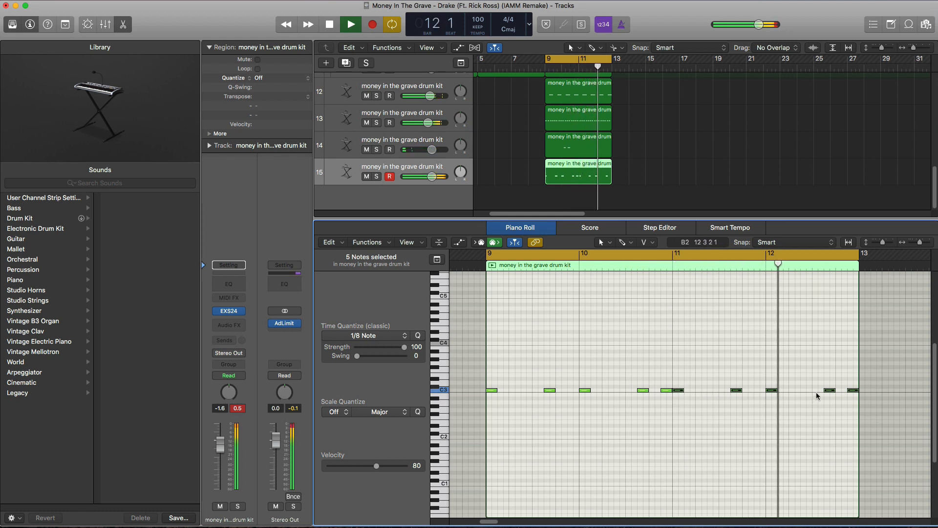
pyautogui.press('space')
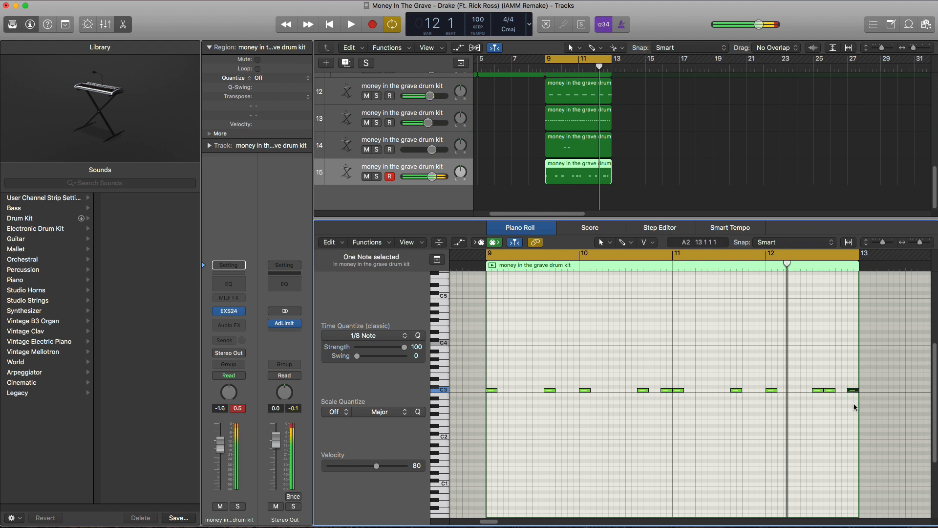
pyautogui.press('Delete')
# Step: Play the beat and raise the volume of the new C3 drum track to 0.3 dB
pyautogui.press('space')
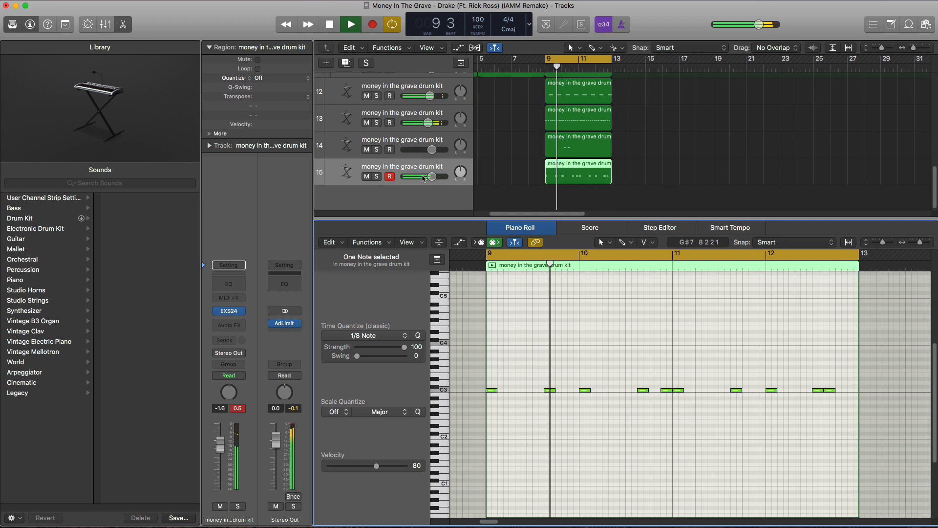
pyautogui.moveTo(432, 179); pyautogui.dragTo(436, 179)
pyautogui.press('x')
pyautogui.press('x')
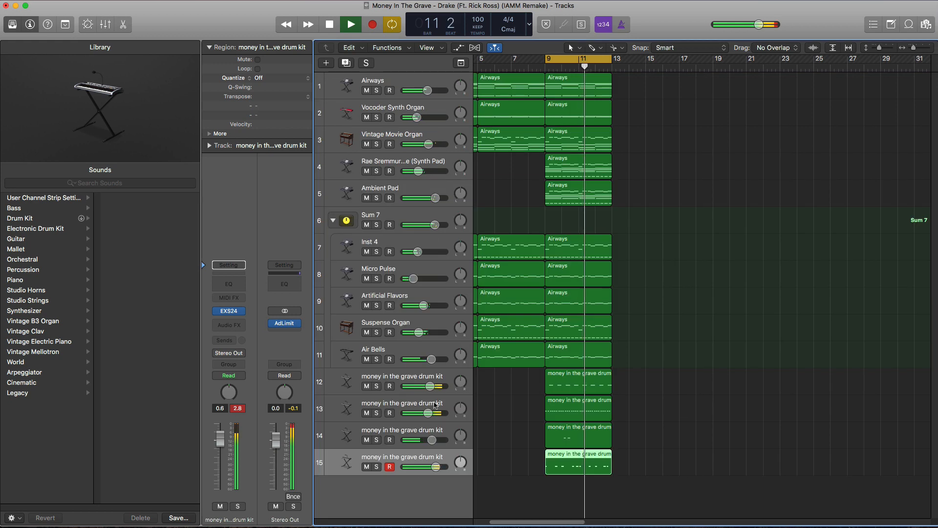
pyautogui.press('space')
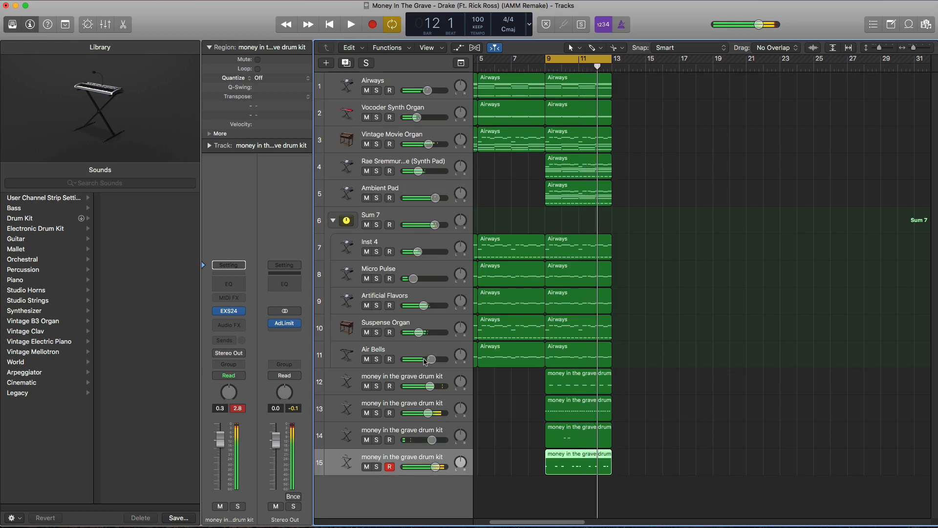
# Step: Duplicate the C3 drum track, copy its bars 9 to 12 region onto the new track, and open the copy for note editing
pyautogui.click(346, 63)
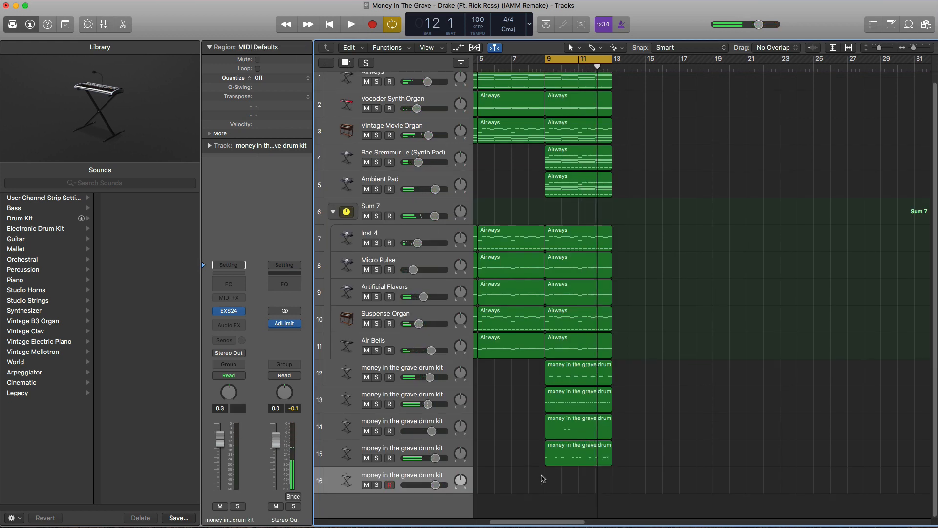
pyautogui.moveTo(558, 486); pyautogui.dragTo(605, 486)
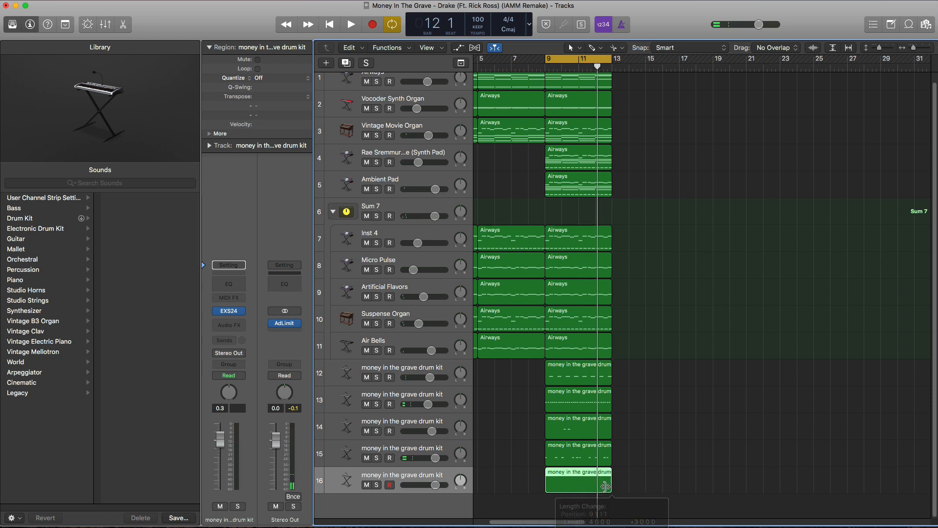
pyautogui.press('Delete')
pyautogui.moveTo(582, 454); pyautogui.dragTo(585, 477)
pyautogui.doubleClick(584, 476)
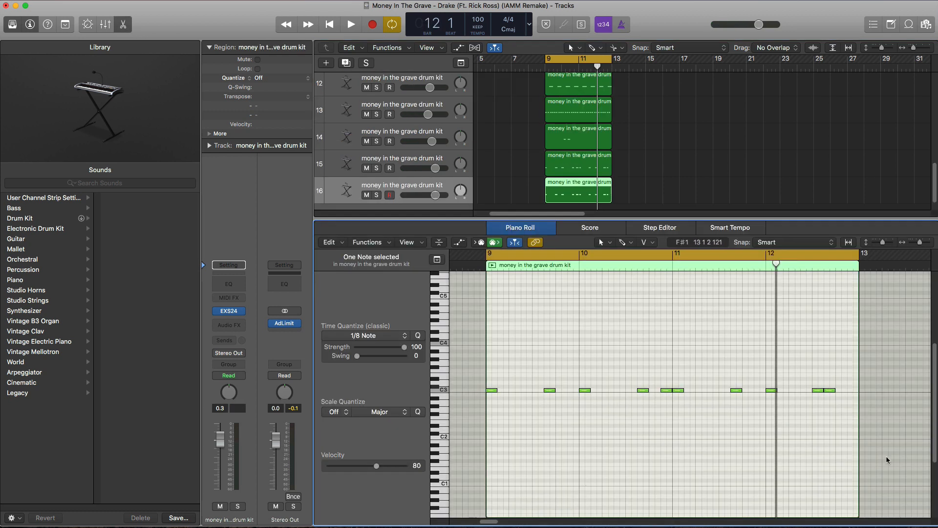
# Step: Transpose all ten notes of the copied drum region from C3 down to A#1
pyautogui.moveTo(874, 416); pyautogui.dragTo(444, 338)
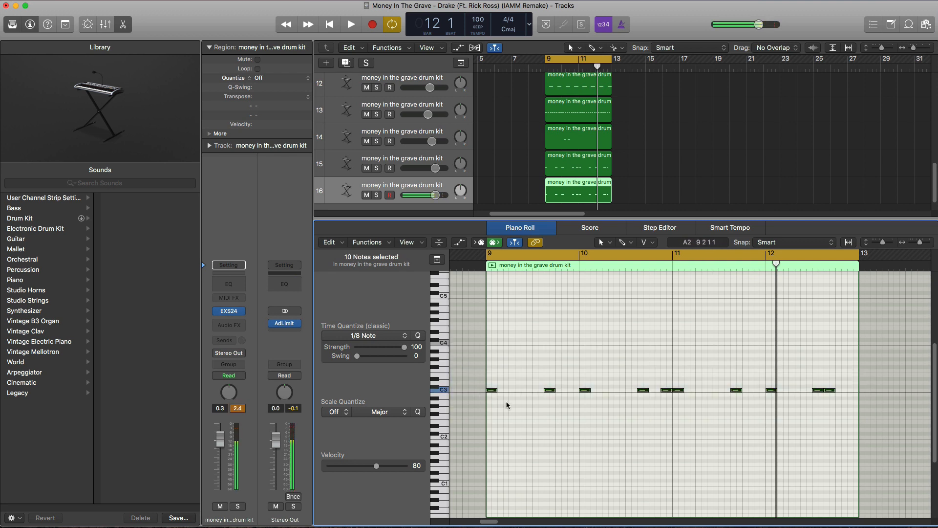
pyautogui.click(491, 391)
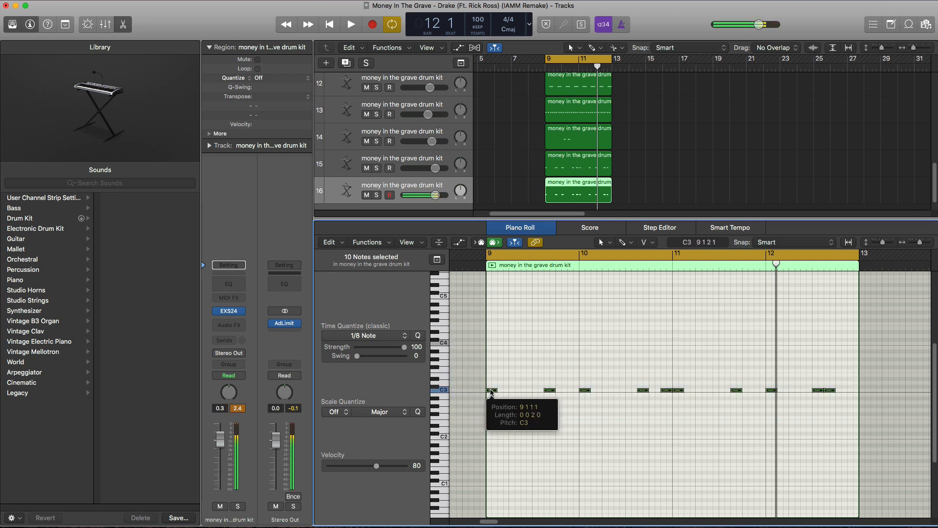
pyautogui.moveTo(491, 391); pyautogui.dragTo(493, 448)
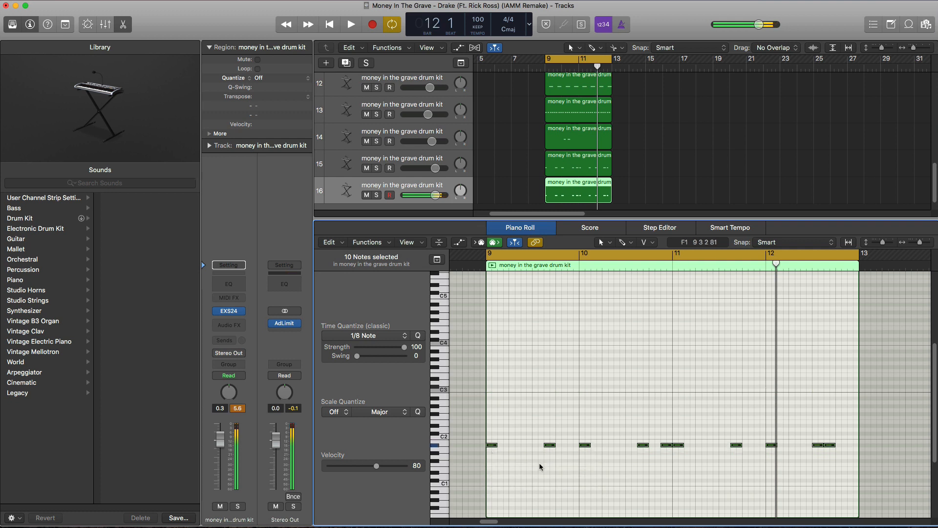
# Step: Check the EXS24 sampler on the new drum track and play back the full arrangement
pyautogui.click(229, 311)
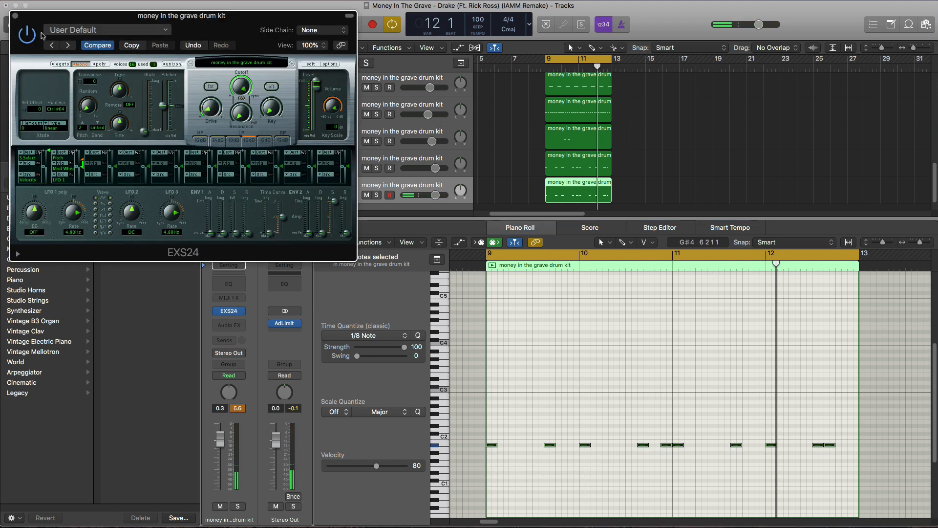
pyautogui.click(16, 18)
pyautogui.press('space')
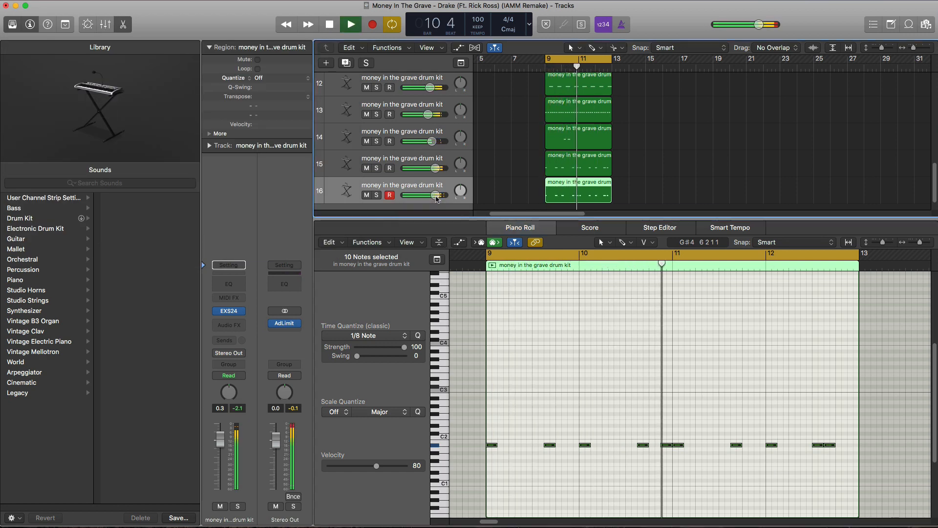
pyautogui.press('e')
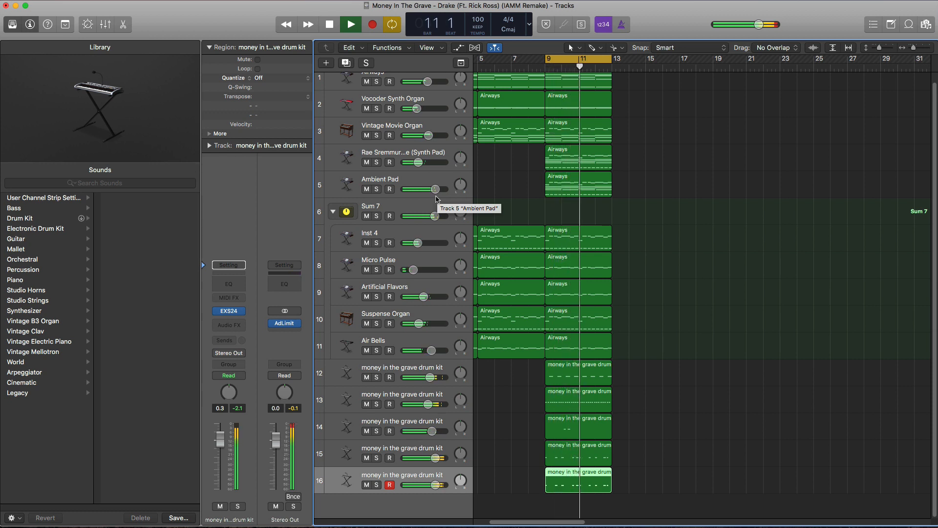
pyautogui.press('space')
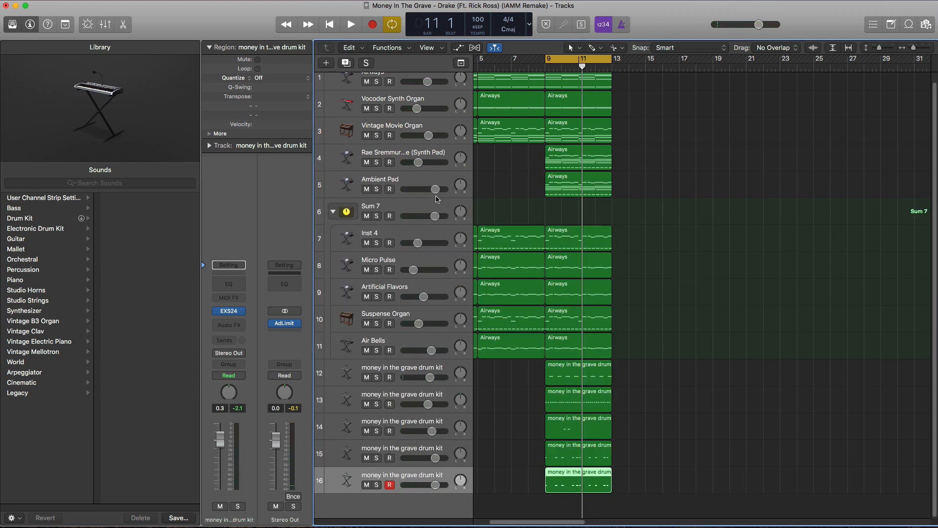
# Step: Repeat all regions in bars 9 to 12 twice, filling bars 13 to 20 on every track
pyautogui.press('x')
pyautogui.press('x')
pyautogui.moveTo(666, 372); pyautogui.dragTo(668, 65)
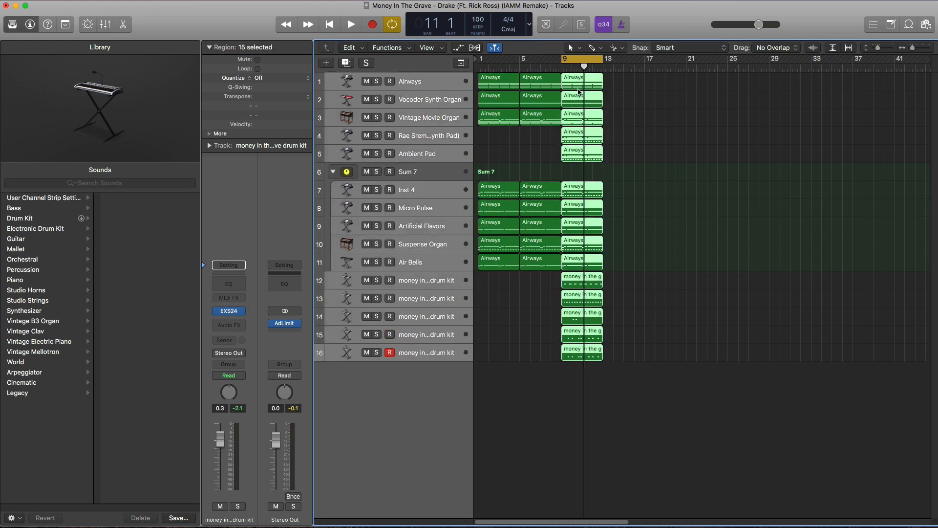
pyautogui.press('super+r')
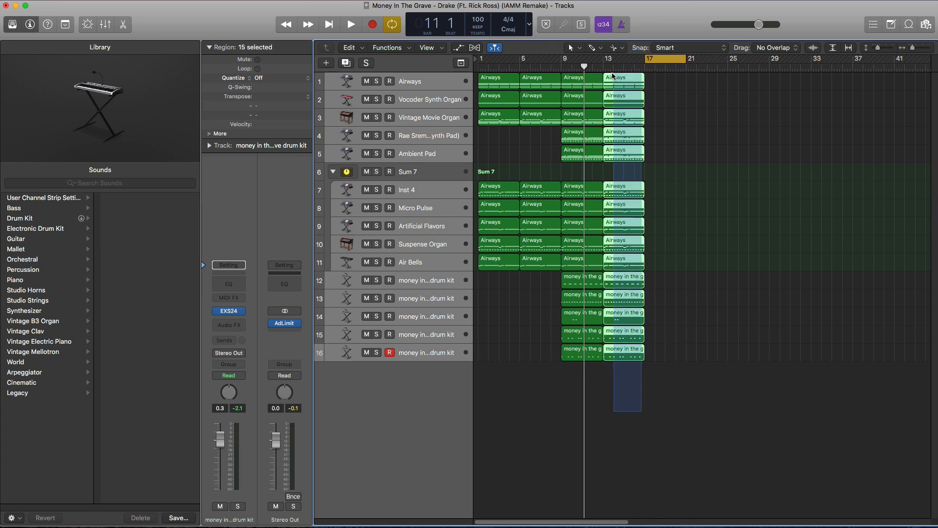
pyautogui.press('super+r')
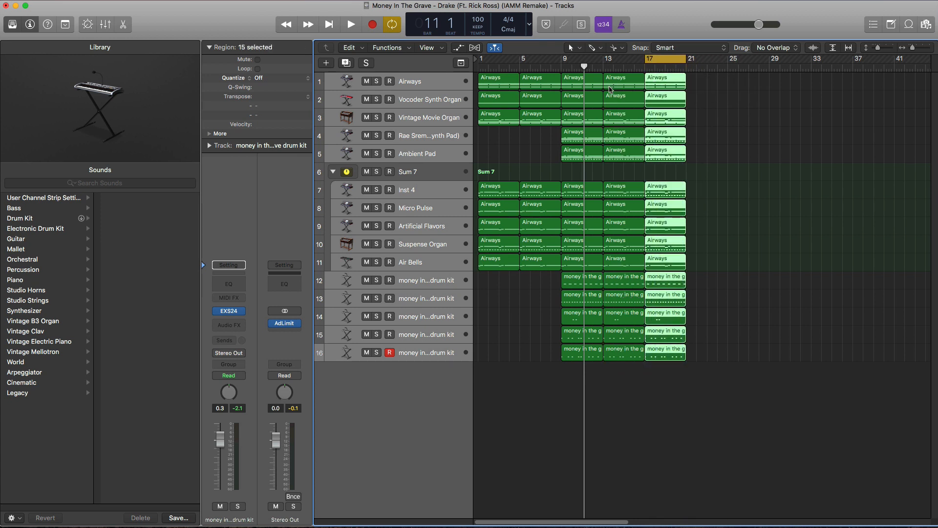
# Step: Delete the Ambient Pad region in bars 17 to 20 and play the arrangement with the cycle set to bars 9 to 16
pyautogui.click(667, 168)
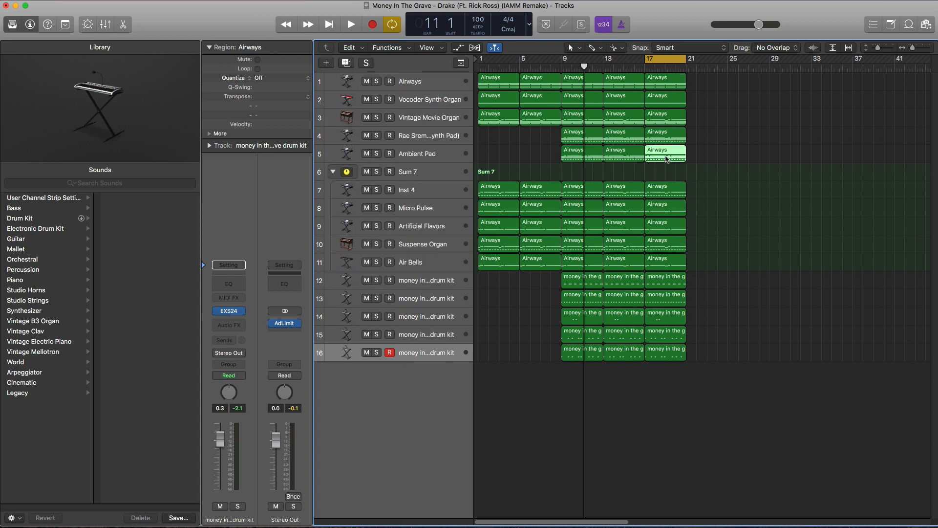
pyautogui.press('Delete')
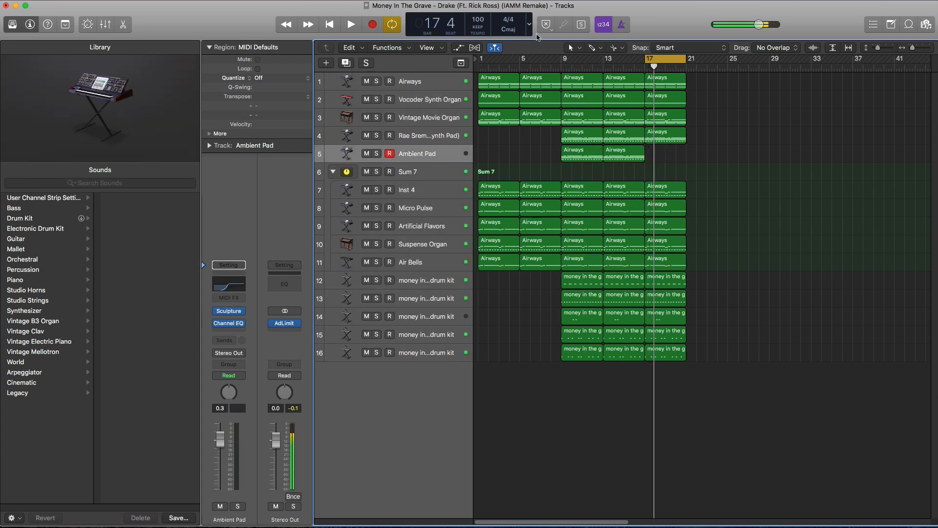
pyautogui.moveTo(560, 63); pyautogui.dragTo(645, 63)
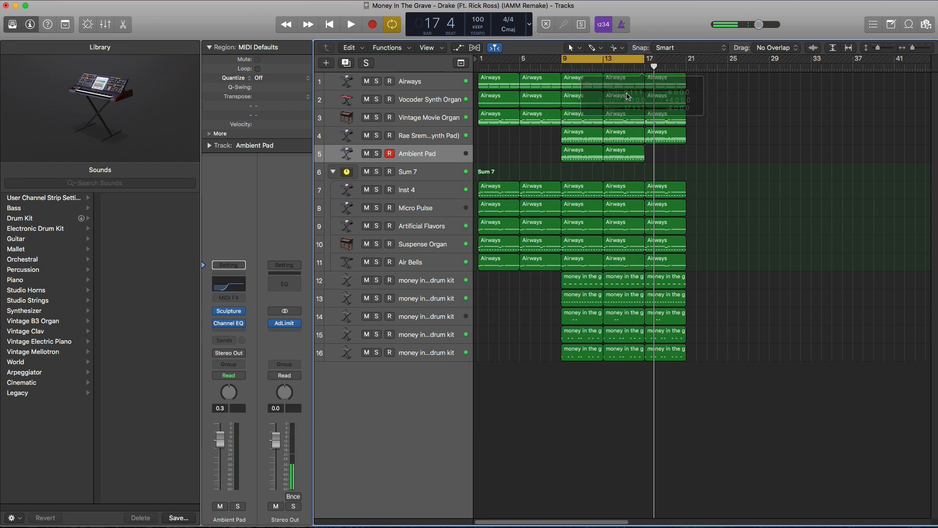
pyautogui.press('space')
pyautogui.press('space')
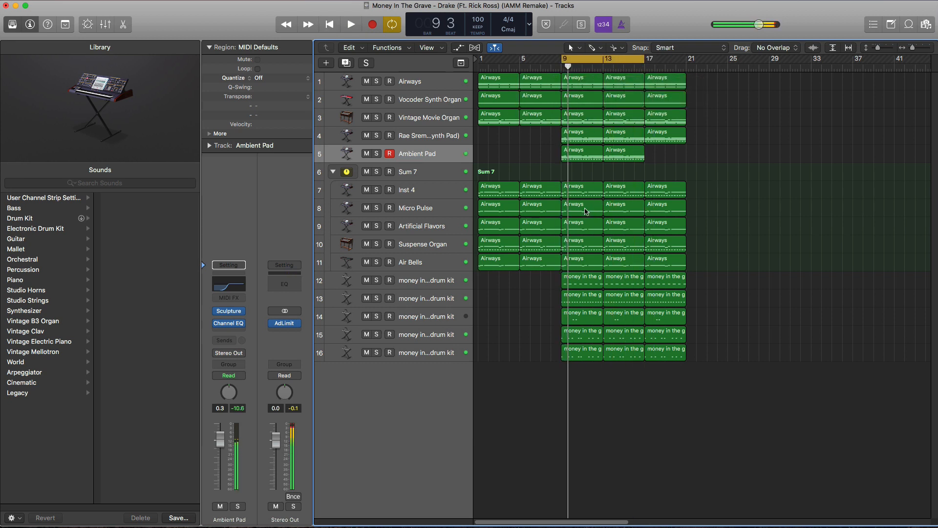
# Step: Delete the Micro Pulse and Artificial Flavors regions in bars 9 to 16 and play back the section
pyautogui.click(586, 211)
pyautogui.keyDown('shift'); pyautogui.click(618, 223); pyautogui.keyUp('shift')
pyautogui.keyDown('shift'); pyautogui.click(615, 210); pyautogui.keyUp('shift')
pyautogui.press('Delete')
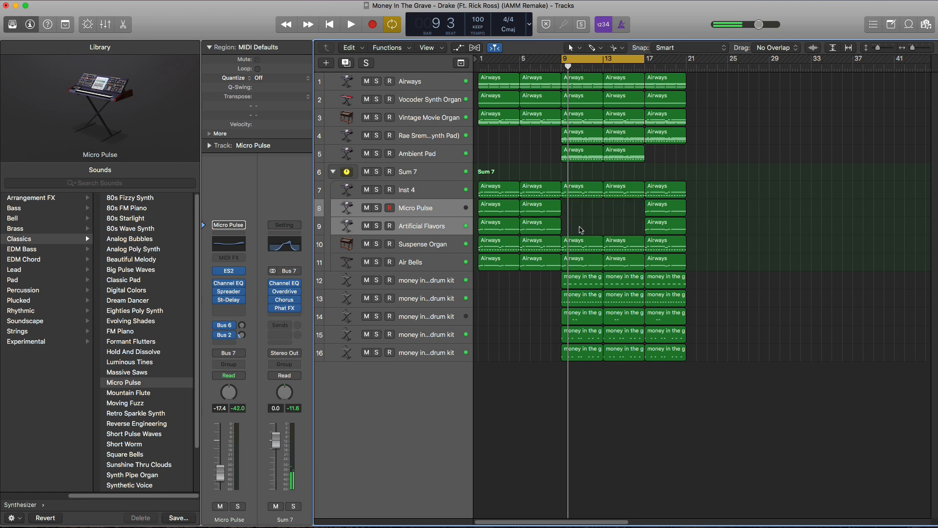
pyautogui.press('space')
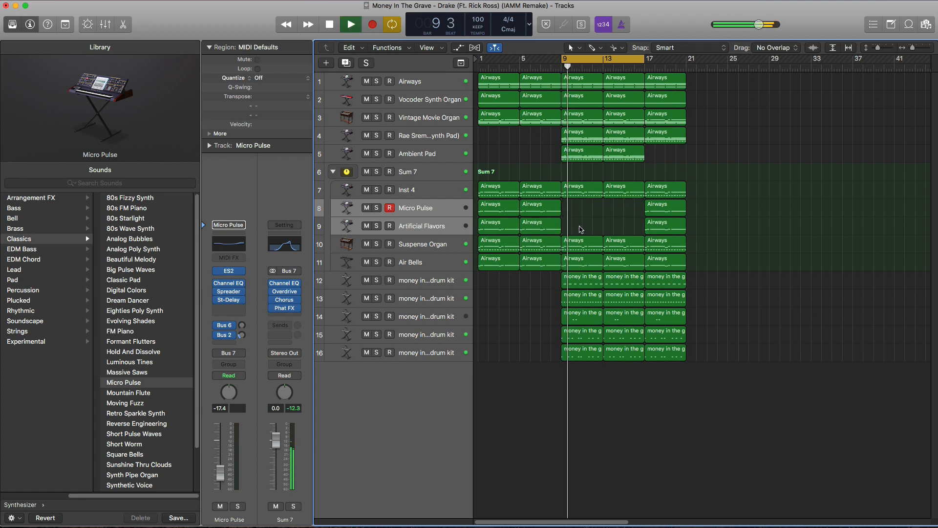
# Step: Move the cycle to bars 17 to 24 and delete the drum regions in bars 17 to 20, except on the two-note track
pyautogui.moveTo(602, 60); pyautogui.dragTo(684, 62)
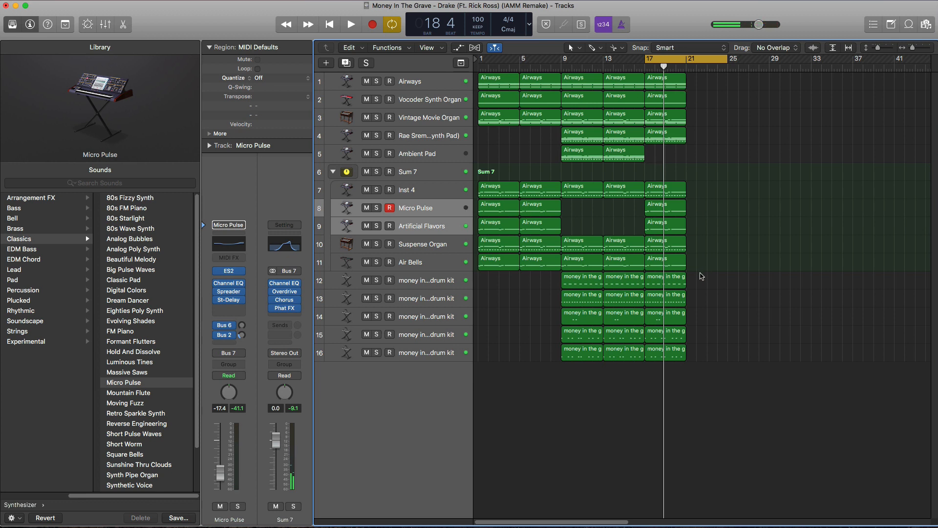
pyautogui.moveTo(702, 277); pyautogui.dragTo(683, 298)
pyautogui.press('BackSpace')
pyautogui.moveTo(706, 367); pyautogui.dragTo(684, 332)
pyautogui.press('BackSpace')
pyautogui.press('space')
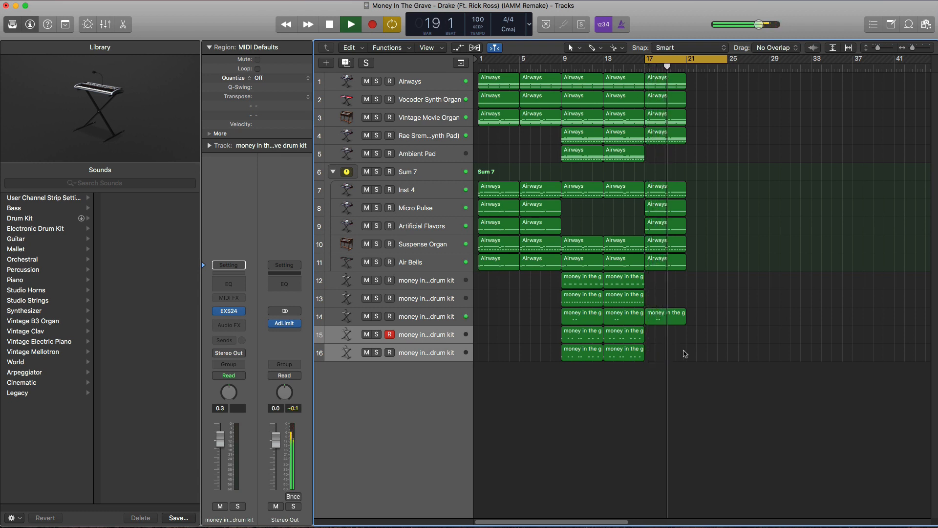
# Step: Stop playback, copy all regions from bars 9 to 16 to bars 21 to 28, and move the cycle there
pyautogui.press('space')
pyautogui.moveTo(629, 386); pyautogui.dragTo(765, 68)
pyautogui.click(701, 62)
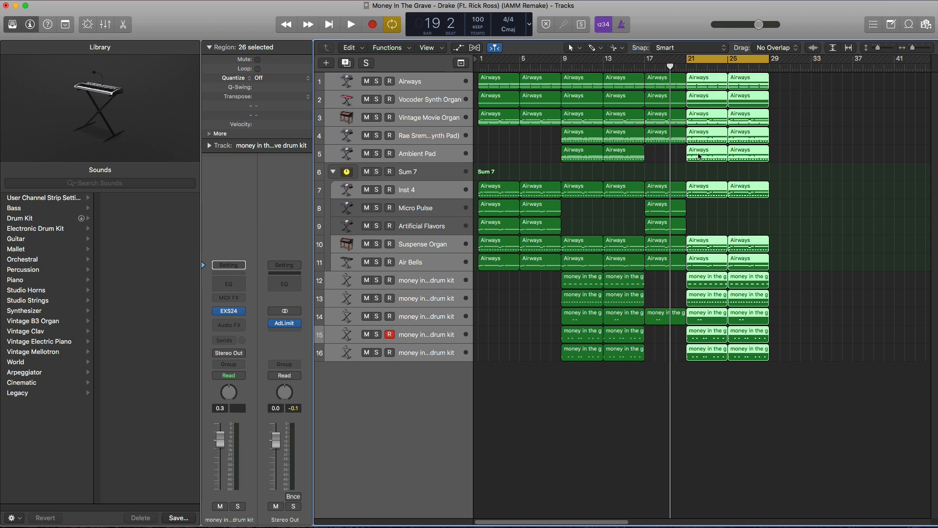
pyautogui.click(704, 140)
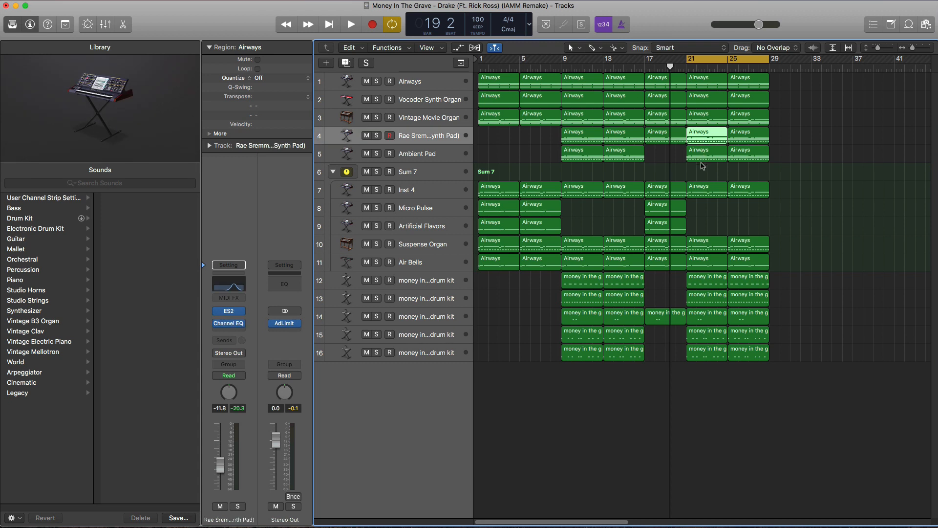
# Step: Delete the track 4 synth pad region in bars 21 to 24 and transpose the regions above the Sum 7 stack there by -12
pyautogui.press('Delete')
pyautogui.moveTo(704, 177); pyautogui.dragTo(704, 78)
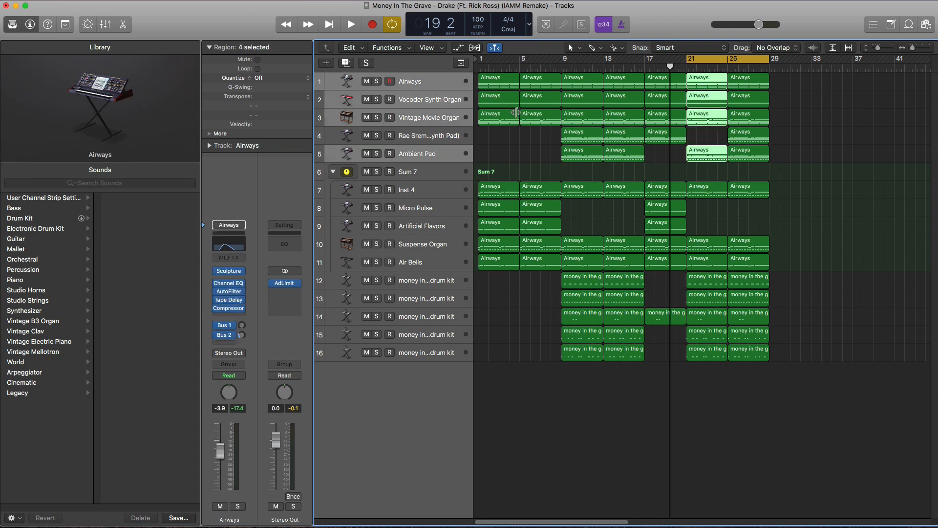
pyautogui.click(308, 100)
pyautogui.click(292, 109)
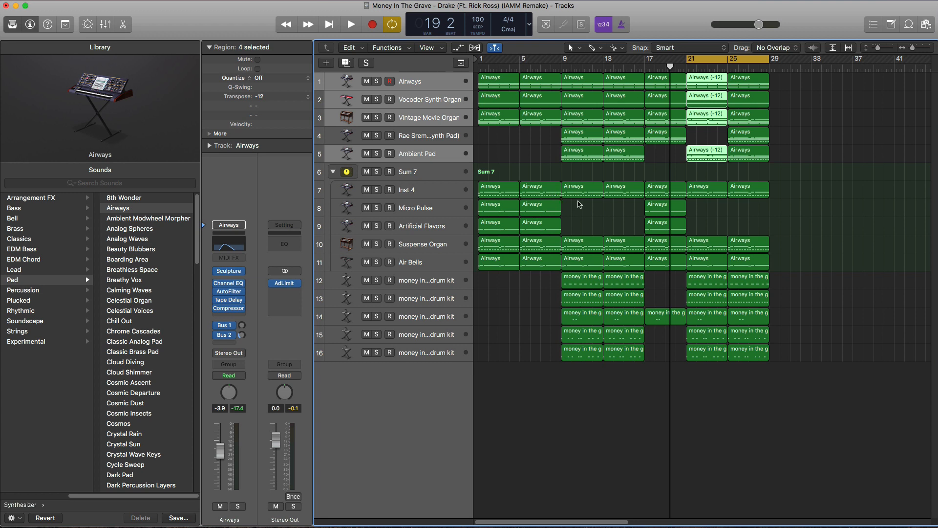
# Step: Transpose the Inst 4, Suspense Organ and Air Bells regions in bars 21 to 24 by -12
pyautogui.click(711, 191)
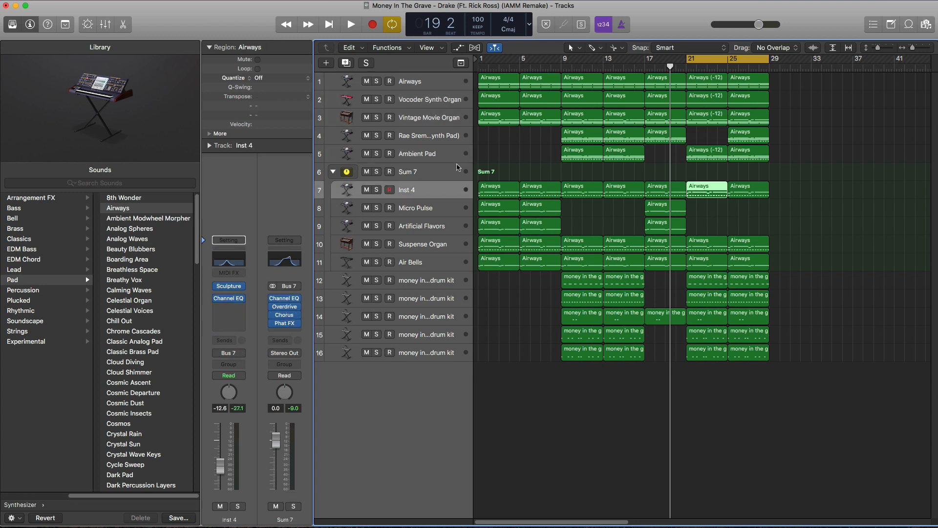
pyautogui.click(309, 101)
pyautogui.click(276, 104)
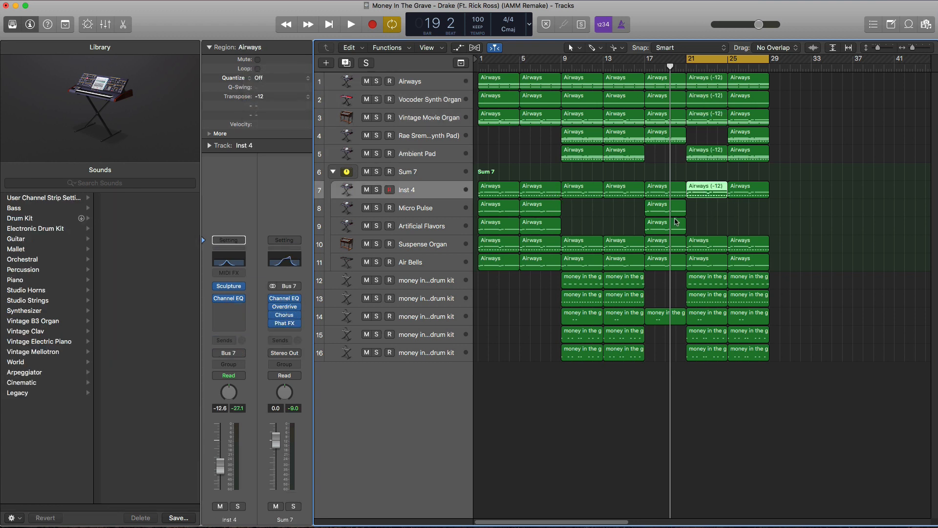
pyautogui.moveTo(686, 226); pyautogui.dragTo(702, 265)
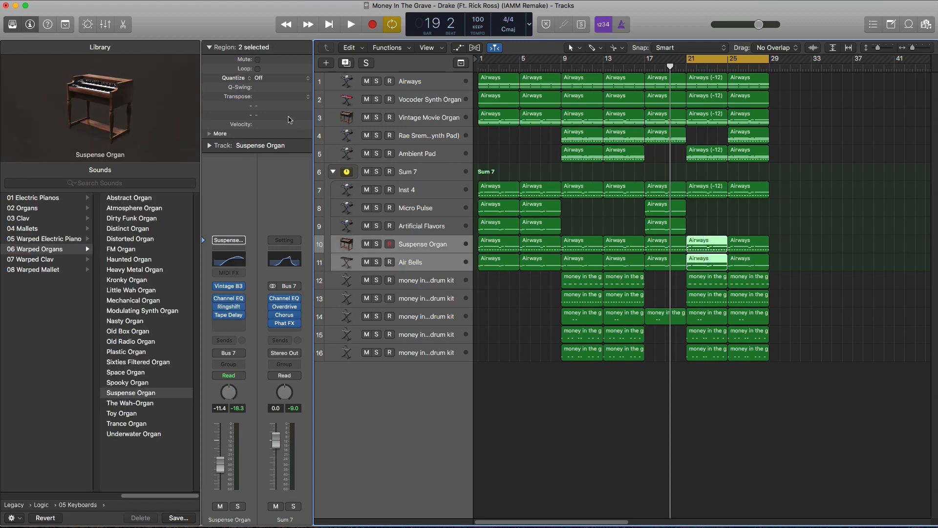
pyautogui.click(308, 101)
pyautogui.click(300, 105)
# Step: Duplicate the drum kit track as track 17 and copy track 12's region in bars 21 to 24 onto it
pyautogui.click(346, 63)
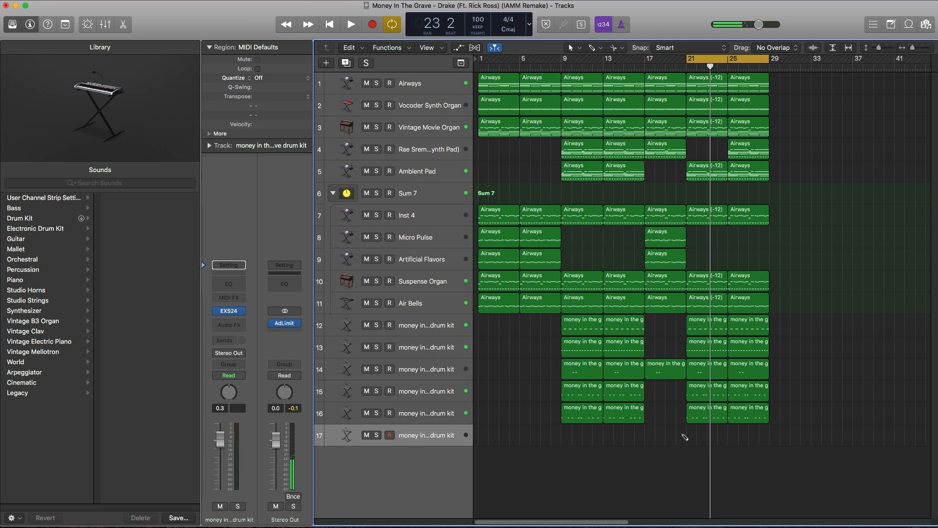
pyautogui.moveTo(691, 438); pyautogui.dragTo(727, 439)
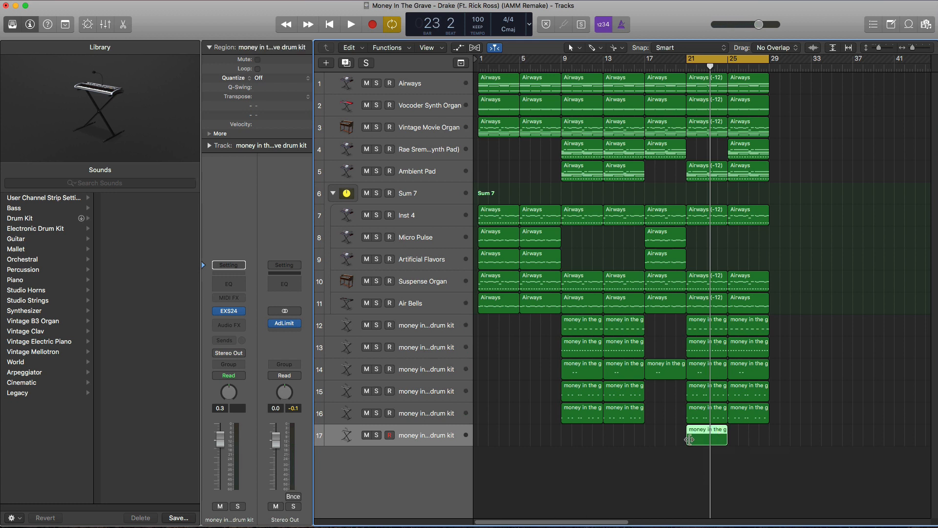
pyautogui.press('Delete')
pyautogui.moveTo(699, 324); pyautogui.dragTo(698, 444)
# Step: Raise all notes of track 17's drum region to D#3 and play back the section from bar 21
pyautogui.doubleClick(703, 438)
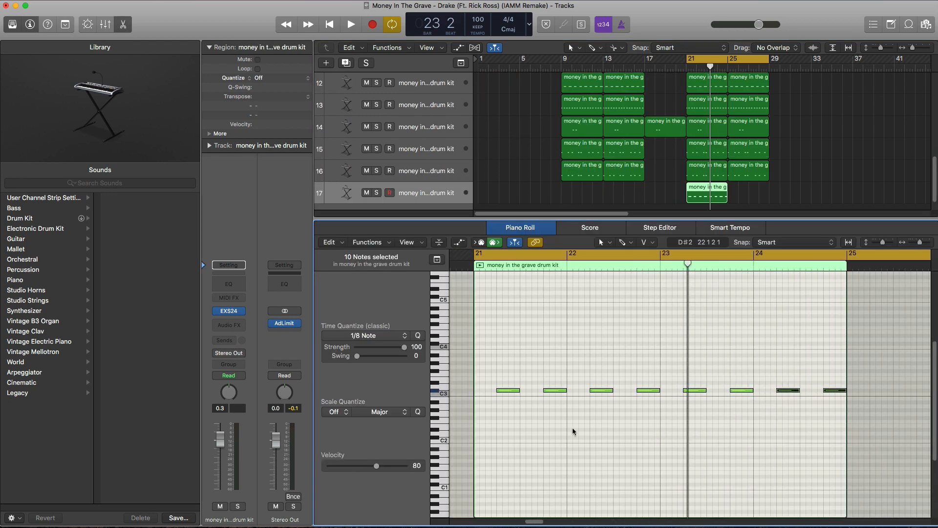
pyautogui.moveTo(504, 394); pyautogui.dragTo(505, 386)
pyautogui.press('space')
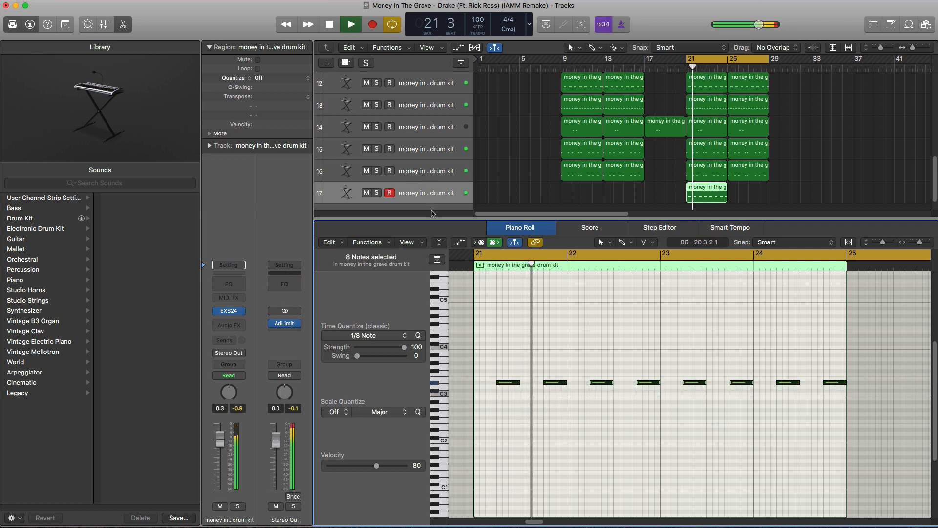
pyautogui.press('x')
pyautogui.press('x')
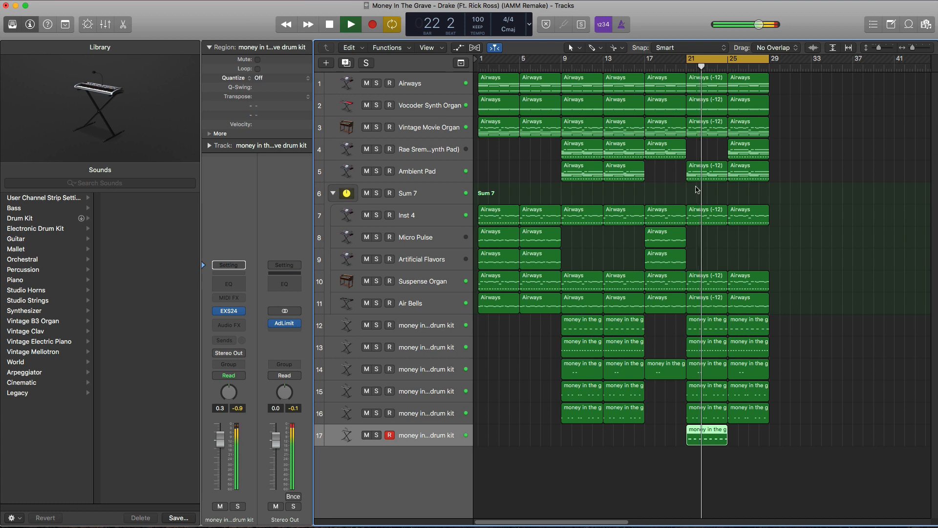
# Step: Delete the Ambient Pad region in bars 21 to 24 and set track 17's volume to -5.6 dB during playback
pyautogui.press('space')
pyautogui.click(712, 178)
pyautogui.press('Delete')
pyautogui.press('space')
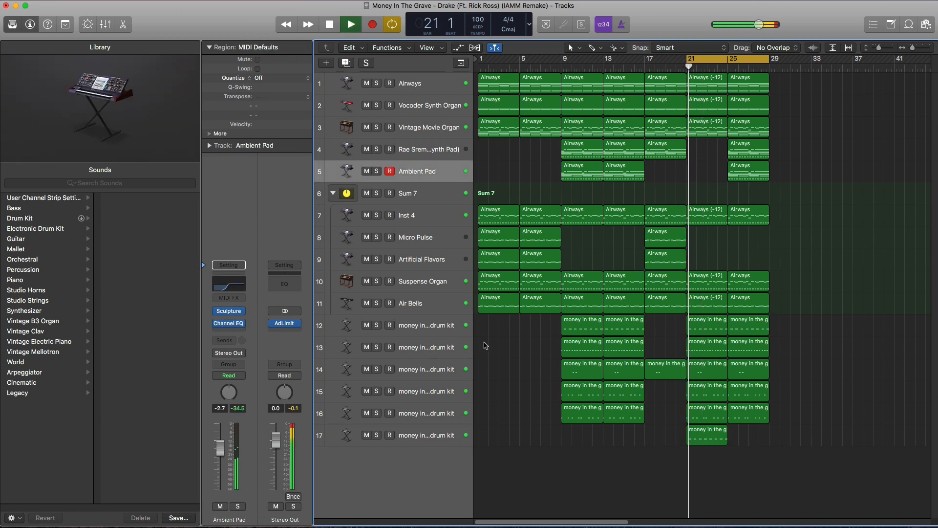
pyautogui.click(435, 437)
pyautogui.moveTo(218, 444); pyautogui.dragTo(220, 456)
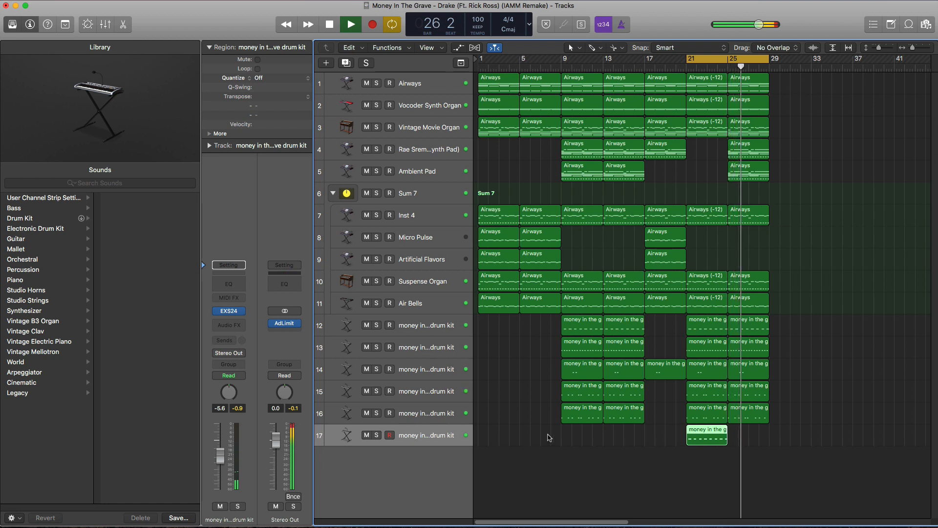
# Step: Stop playback and delete the synth pad and Ambient Pad regions in bars 25 to 28
pyautogui.press('space')
pyautogui.moveTo(744, 155); pyautogui.dragTo(743, 177)
pyautogui.press('Delete')
# Step: Copy track 17's drum region to bars 25 to 28 and set the cycle to those bars
pyautogui.press('super+Left')
pyautogui.press('super+Left')
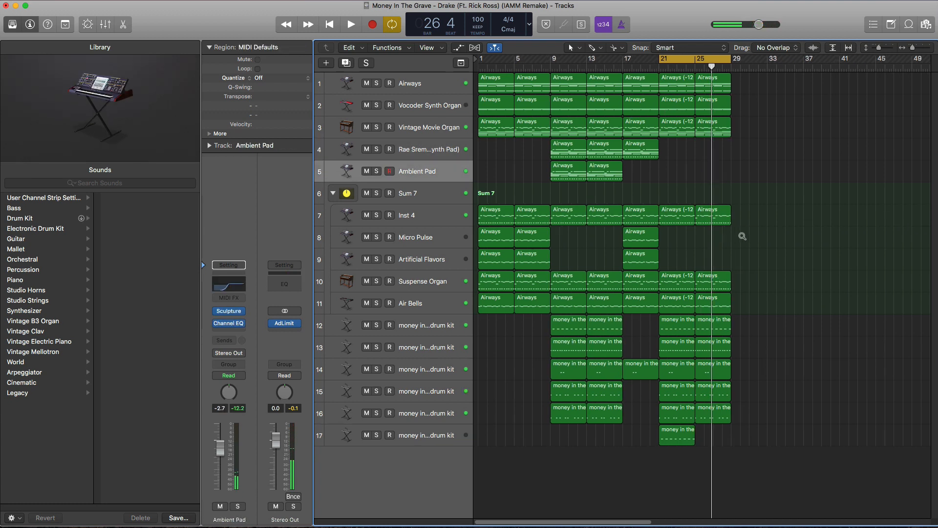
pyautogui.keyDown('alt'); pyautogui.moveTo(646, 432); pyautogui.dragTo(683, 439); pyautogui.keyUp('alt')
pyautogui.moveTo(660, 69); pyautogui.dragTo(693, 66)
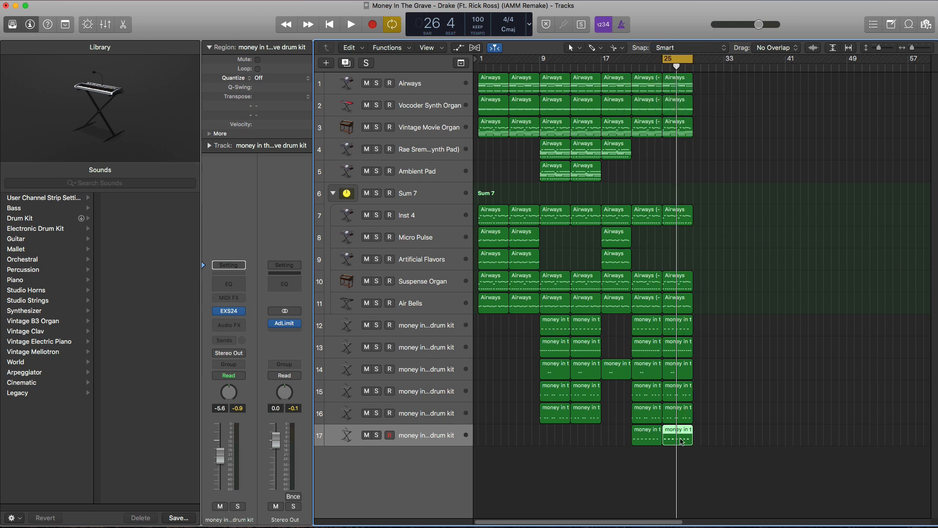
# Step: Split the last note of bars 26 and 28 in track 17's copied region into two shorter notes and play back the section
pyautogui.doubleClick(683, 441)
pyautogui.click(676, 64)
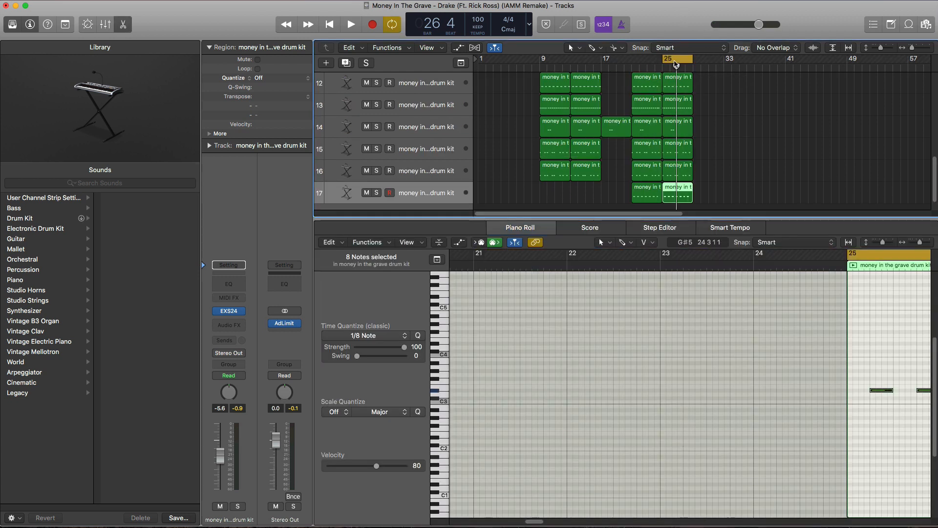
pyautogui.press('space')
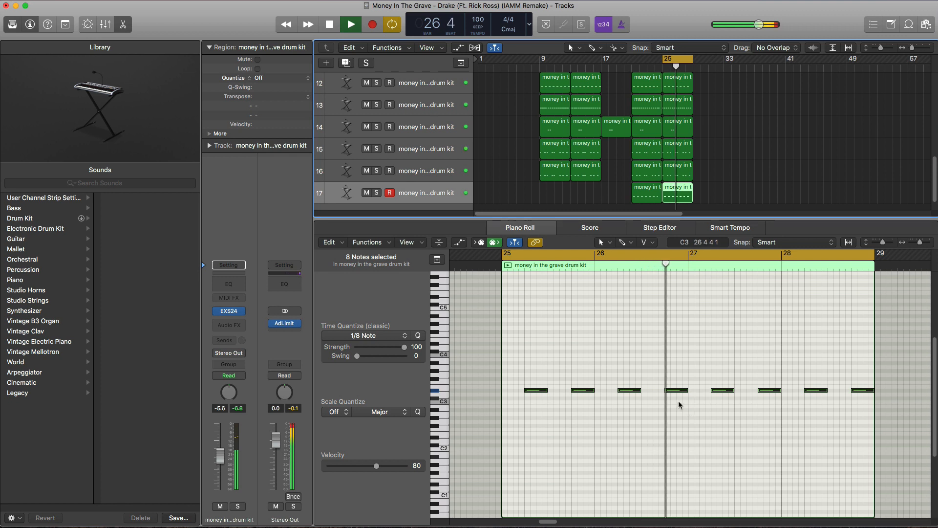
pyautogui.click(684, 402)
pyautogui.press('space')
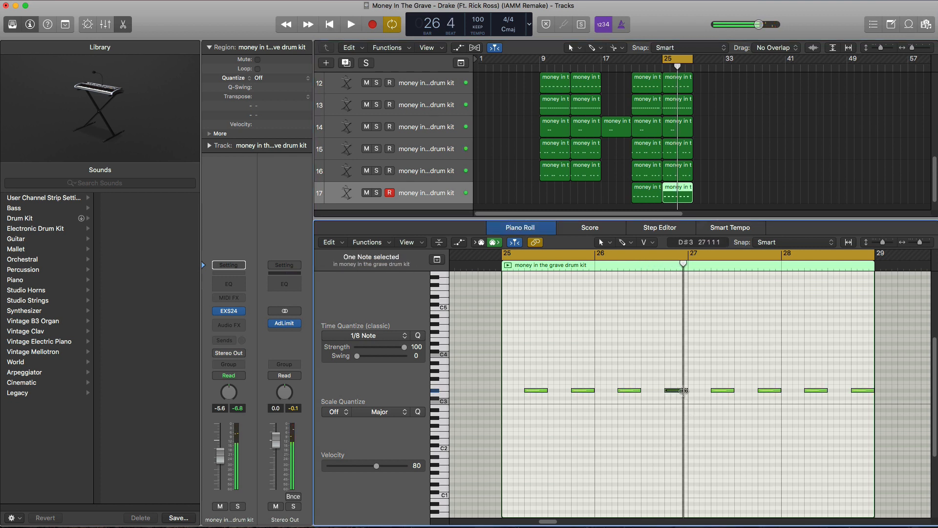
pyautogui.moveTo(687, 390); pyautogui.dragTo(680, 391)
pyautogui.moveTo(873, 390)
pyautogui.mouseDown()
pyautogui.moveTo(858, 391)
pyautogui.moveTo(867, 391)
pyautogui.mouseUp()
pyautogui.press('space')
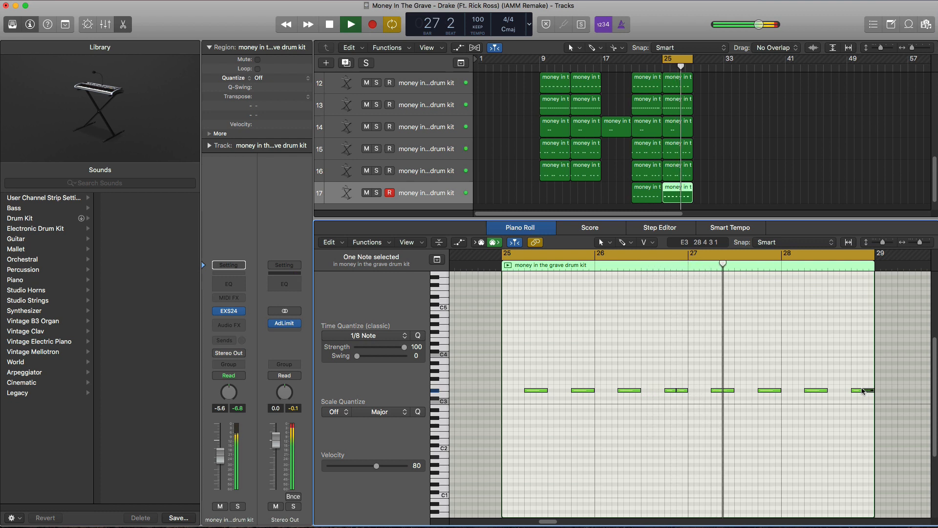
pyautogui.press('e')
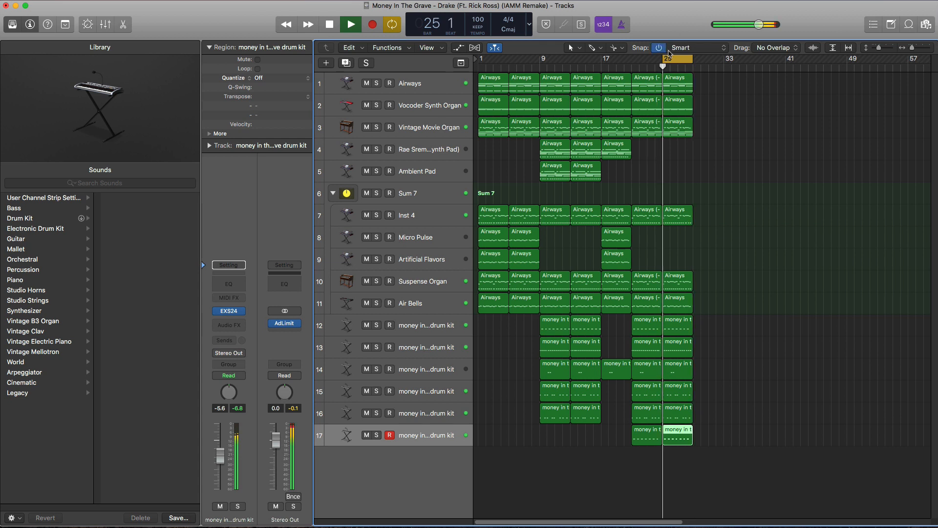
pyautogui.click(670, 62)
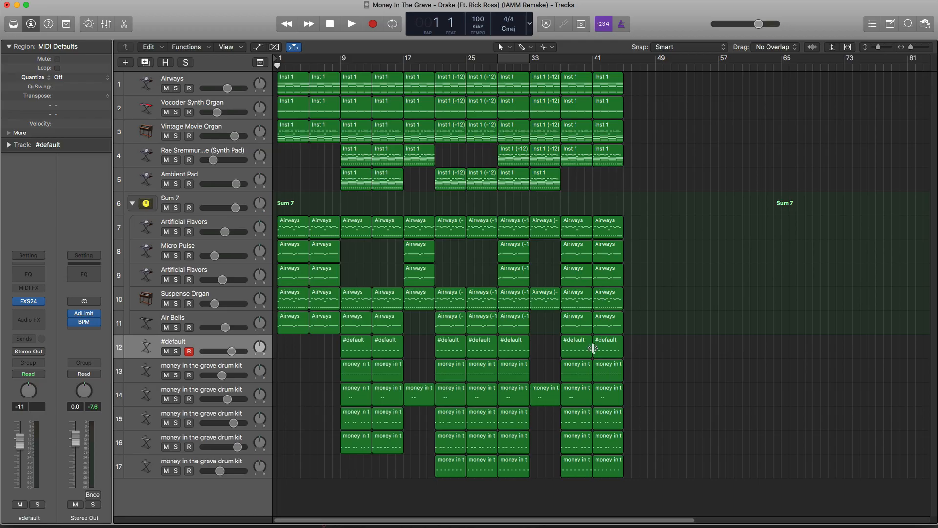
# Step: Clear the Ambient Pad track in bars 21 to 28 and 33 to 36, fill bars 37 to 44, and play the arrangement
pyautogui.press('super+Right')
pyautogui.press('super+Right')
pyautogui.press('super+Left')
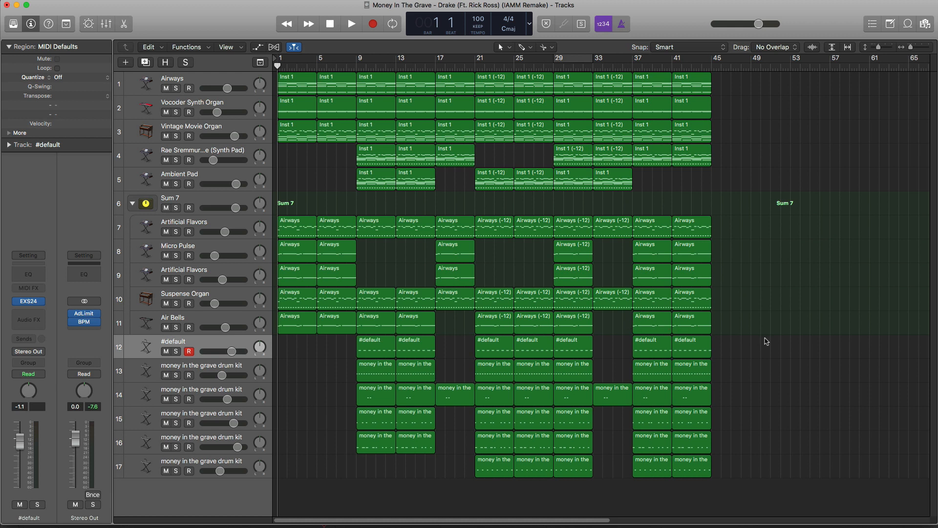
pyautogui.click(539, 187)
pyautogui.press('space')
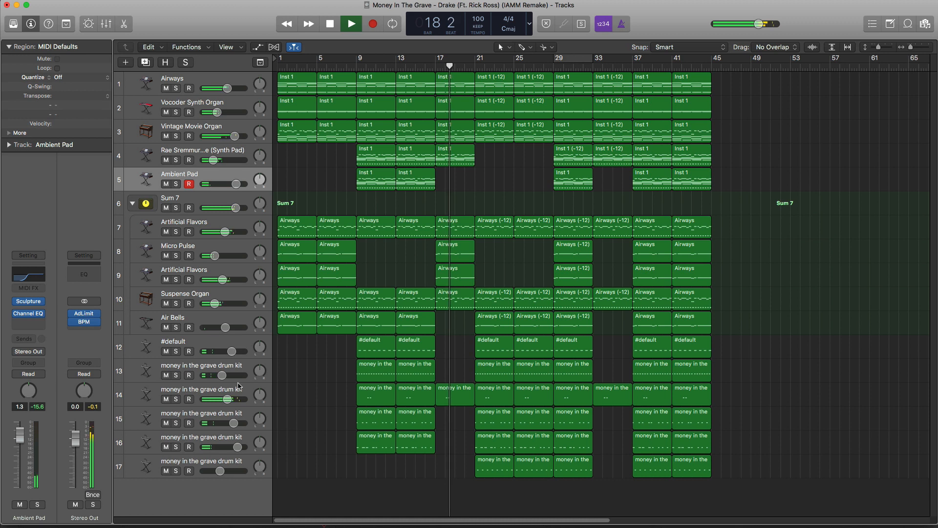
# Step: Raise track 13's volume slightly and lower track 14's slightly, stop playback and return to the project start
pyautogui.moveTo(222, 375); pyautogui.dragTo(225, 398)
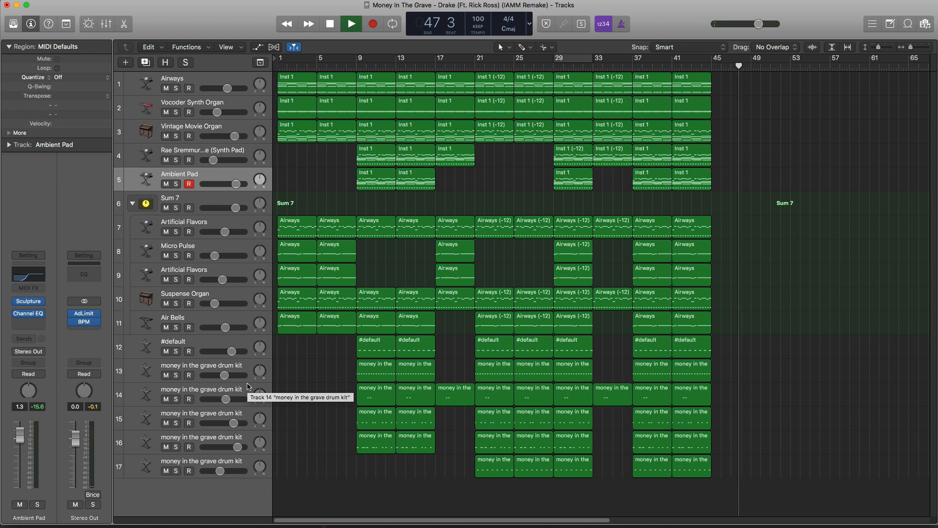
pyautogui.press('space')
pyautogui.press('Return')
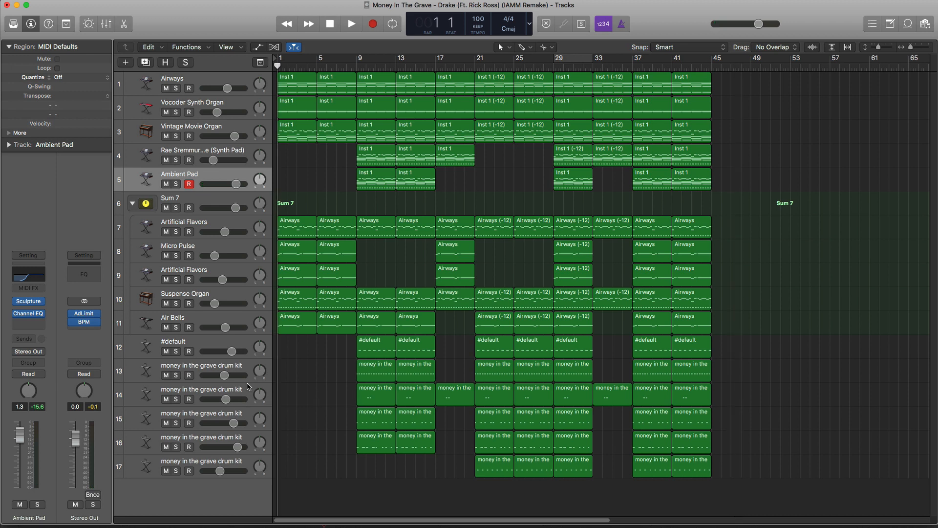